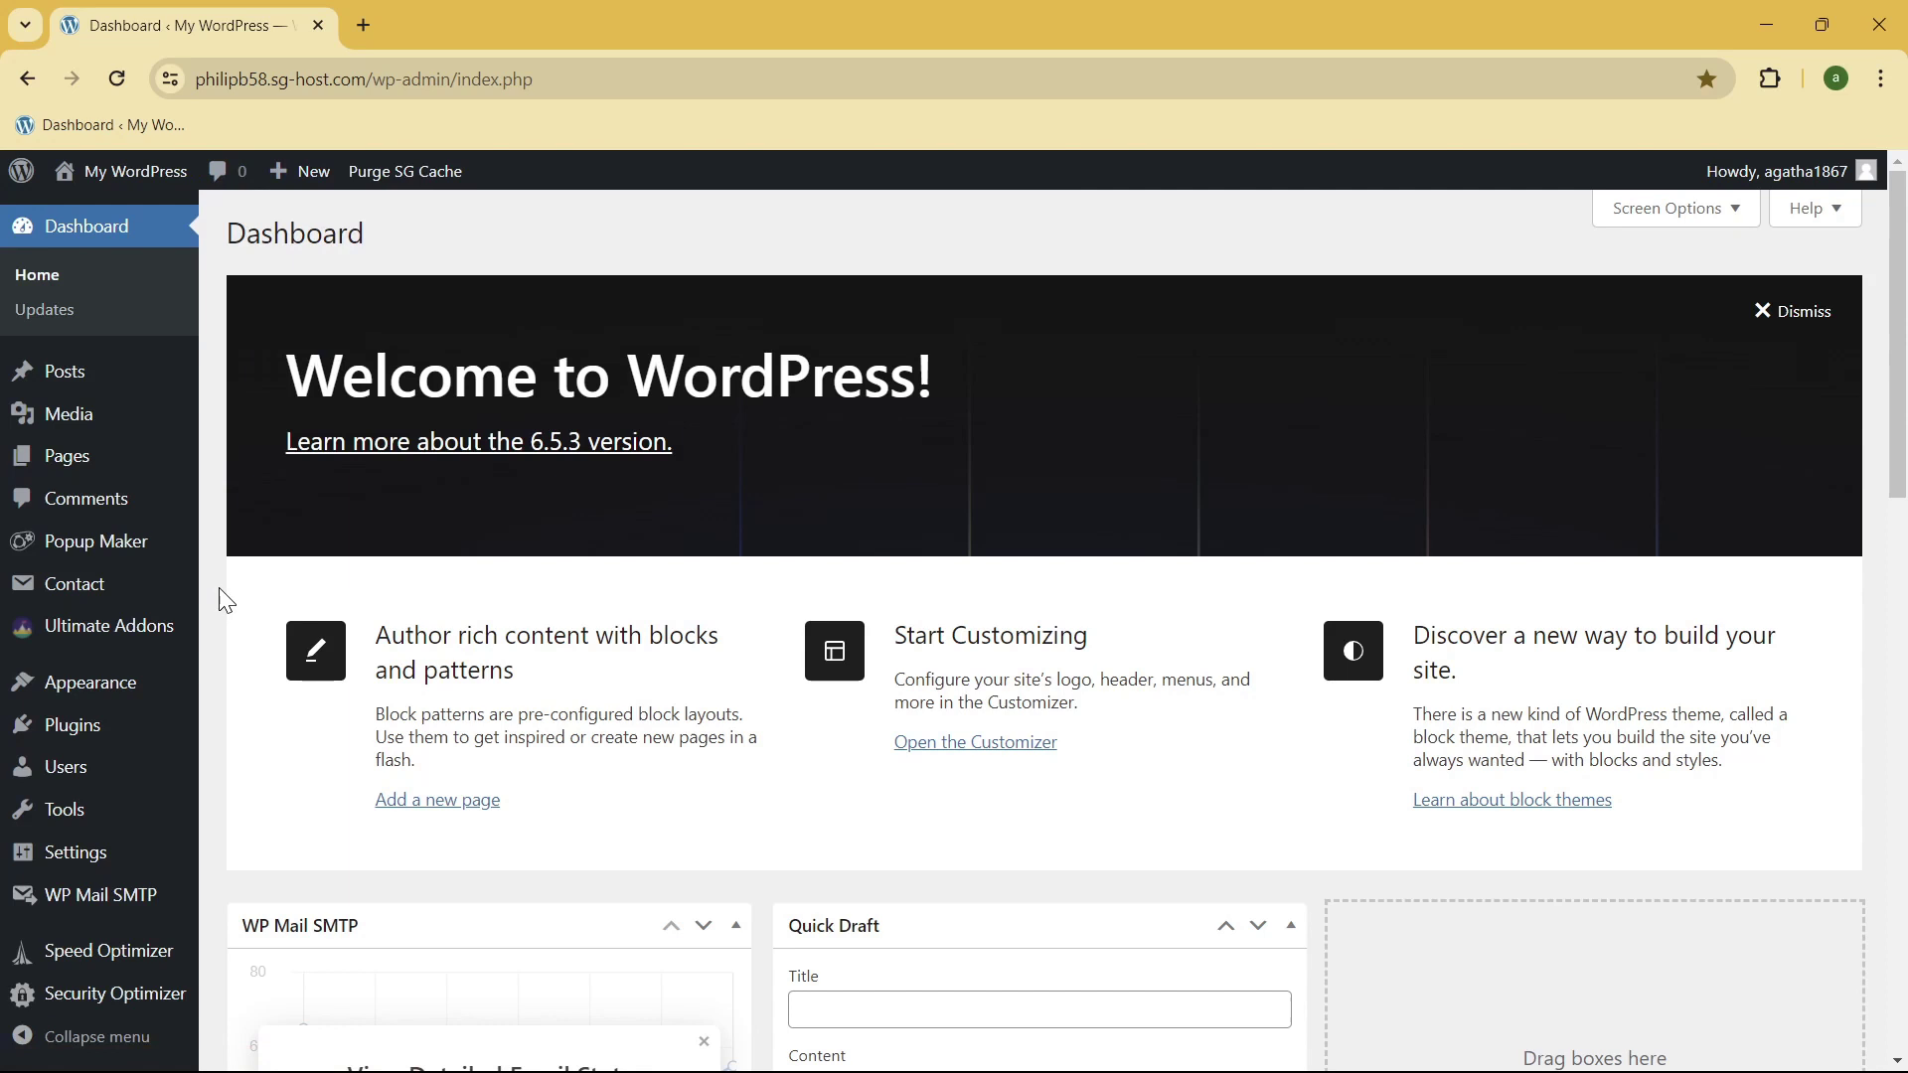
- Search the plugin directory for 'contact form 7 - dynamic', then install, activate and reload Dynamic Text Extension
mouse_move(117, 729)
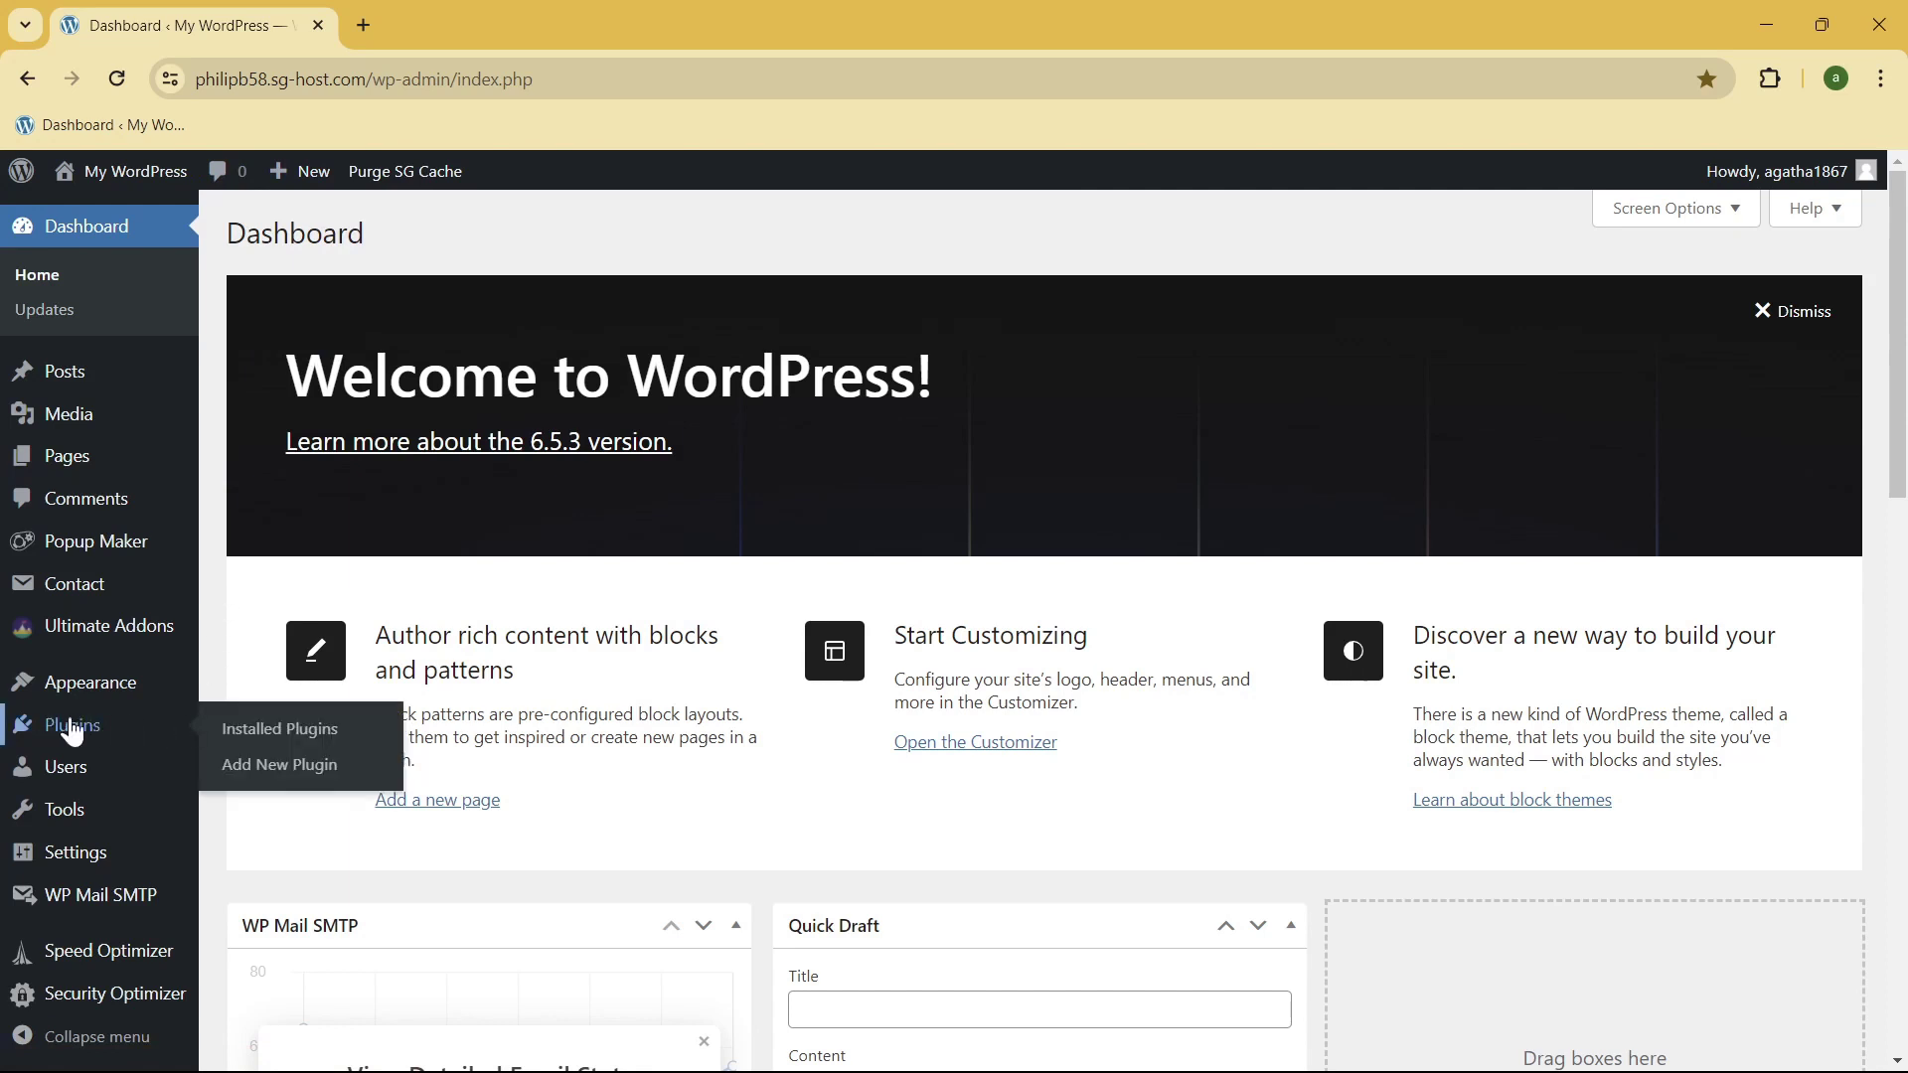
left_click(74, 731)
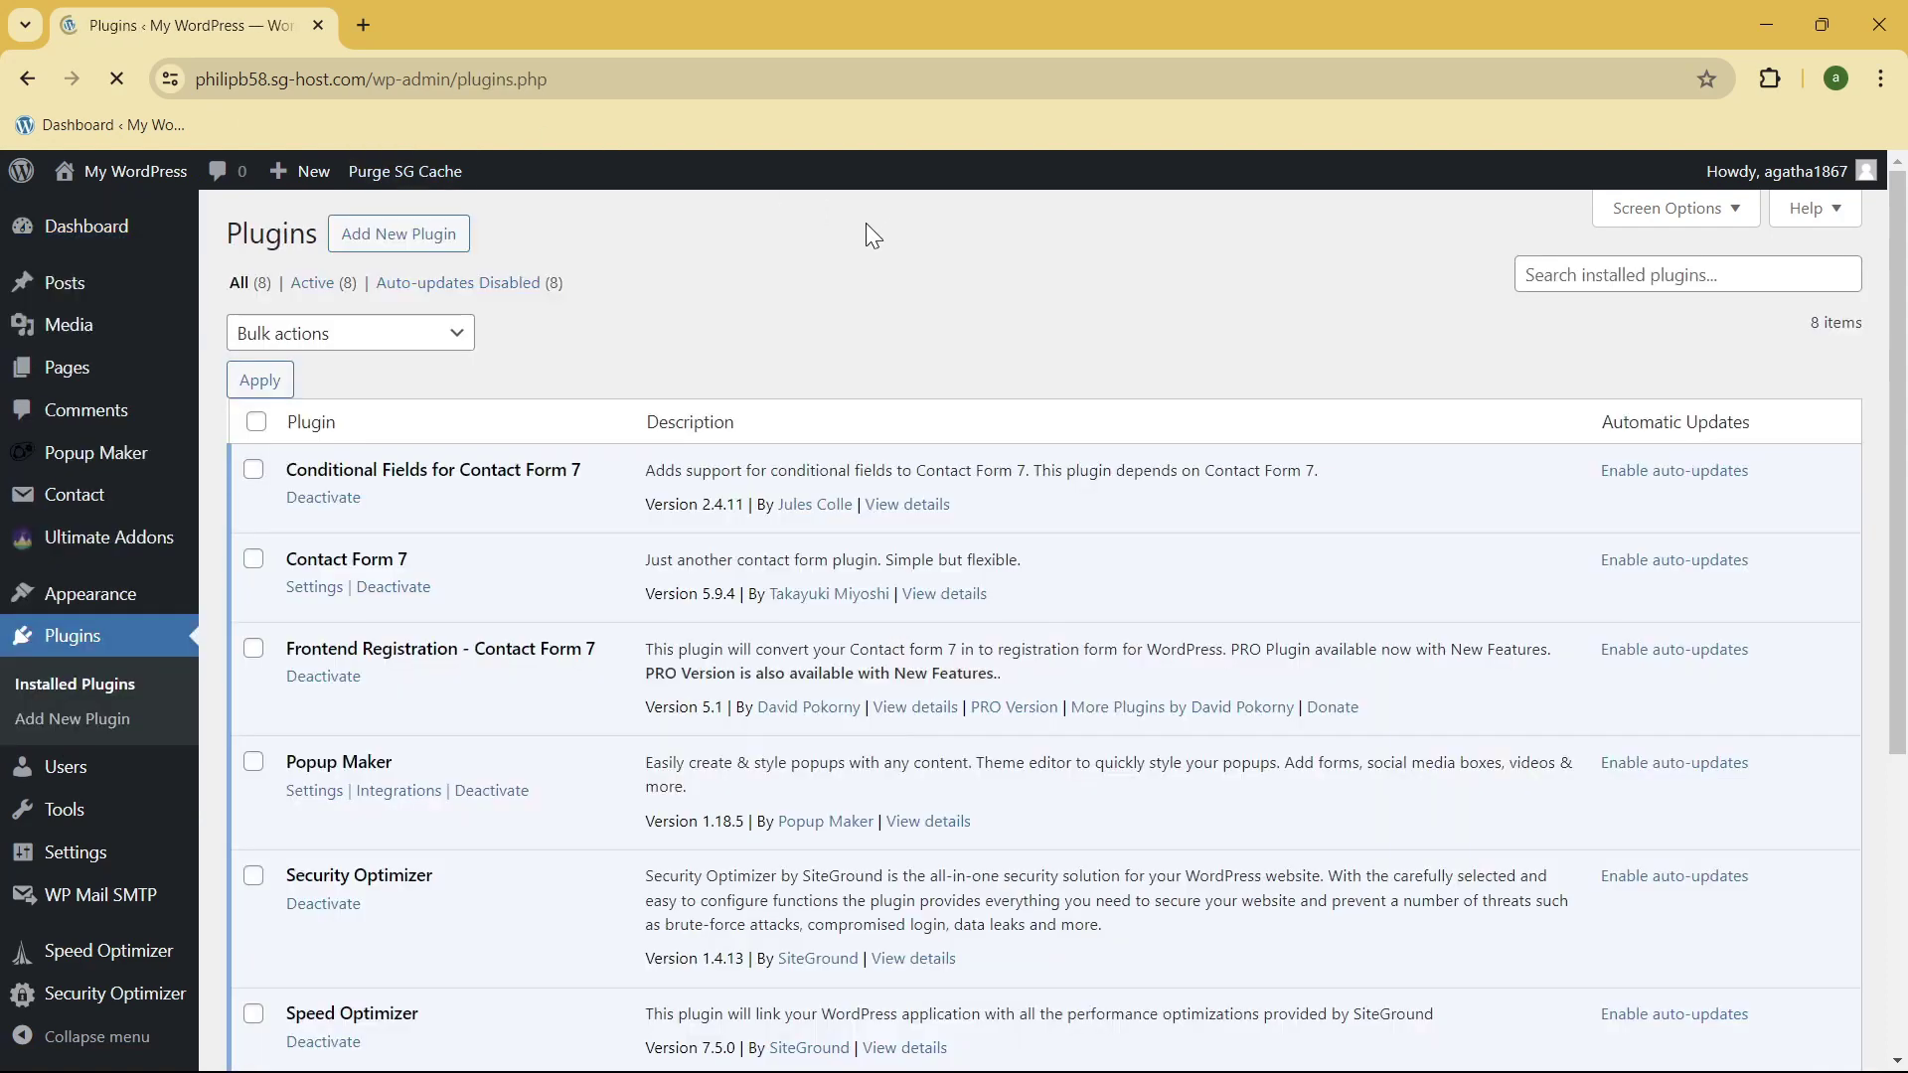
left_click(395, 239)
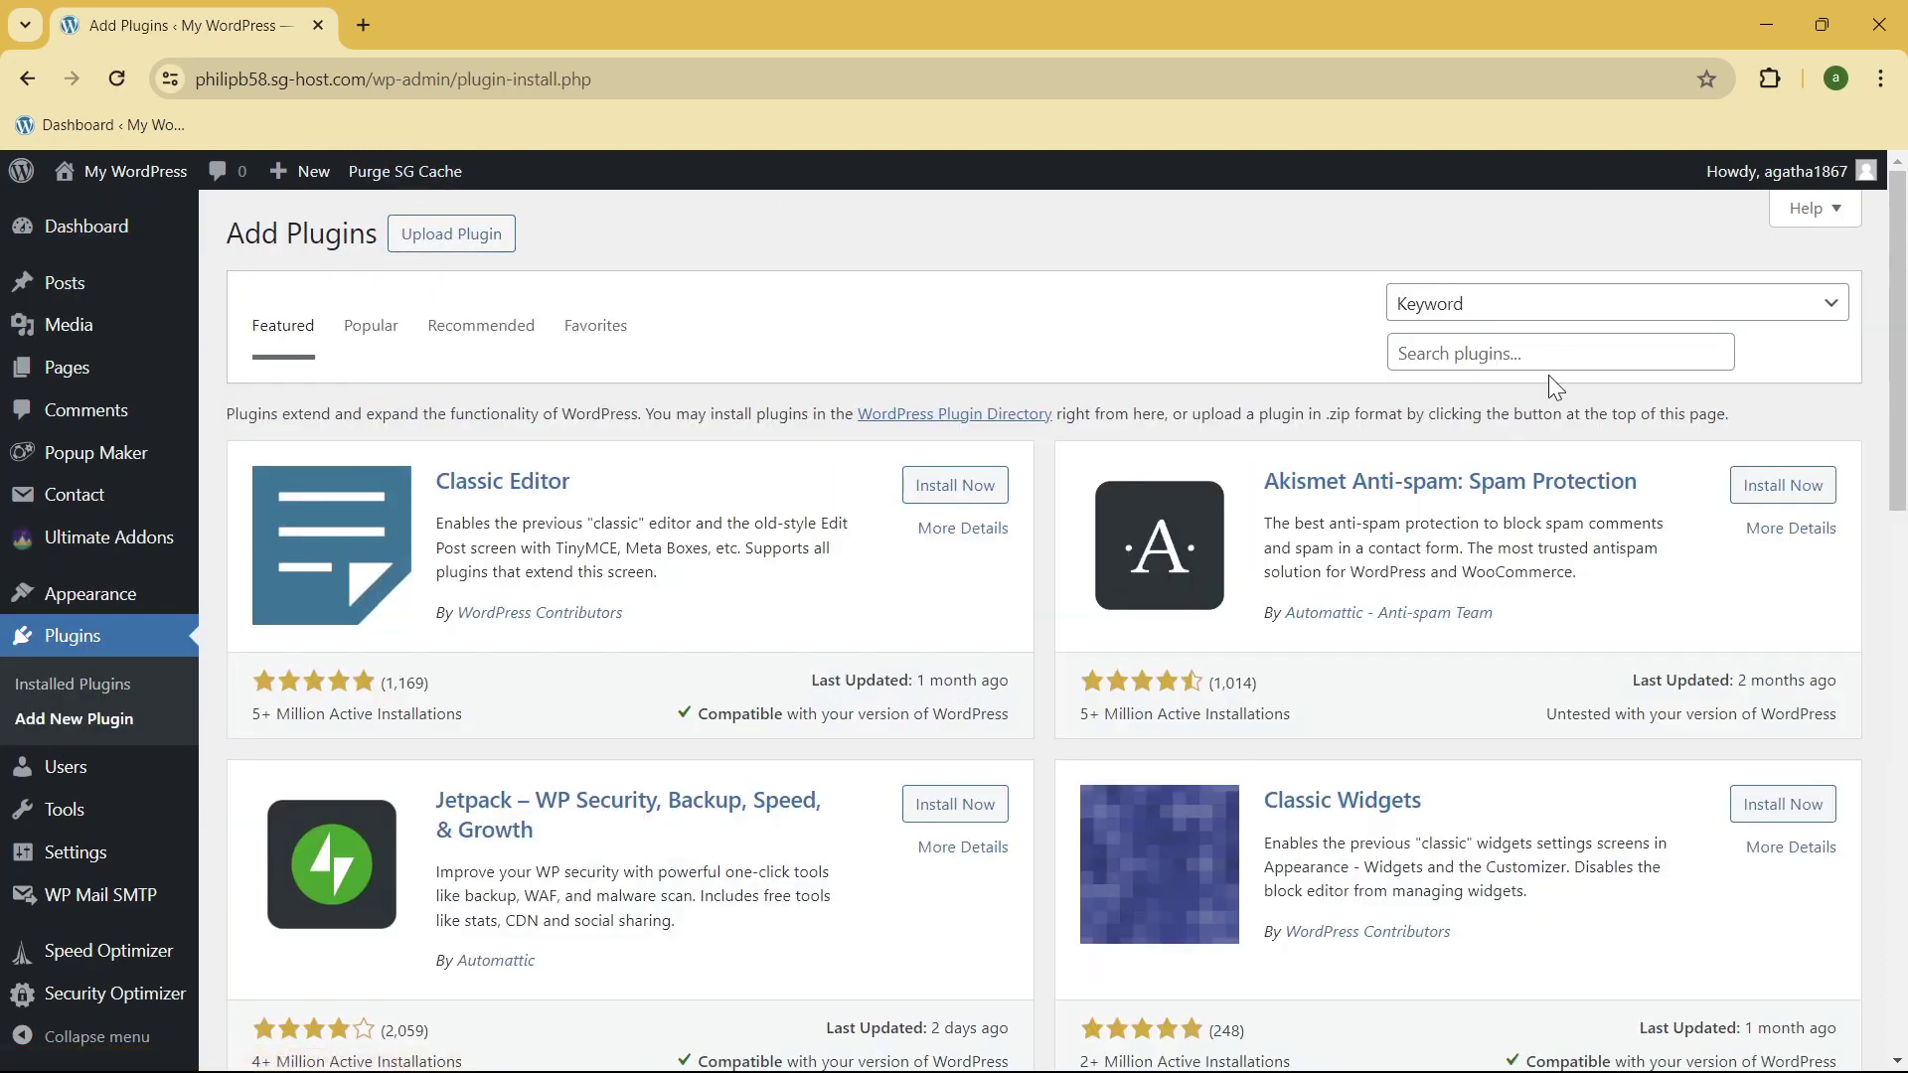
left_click(1538, 344)
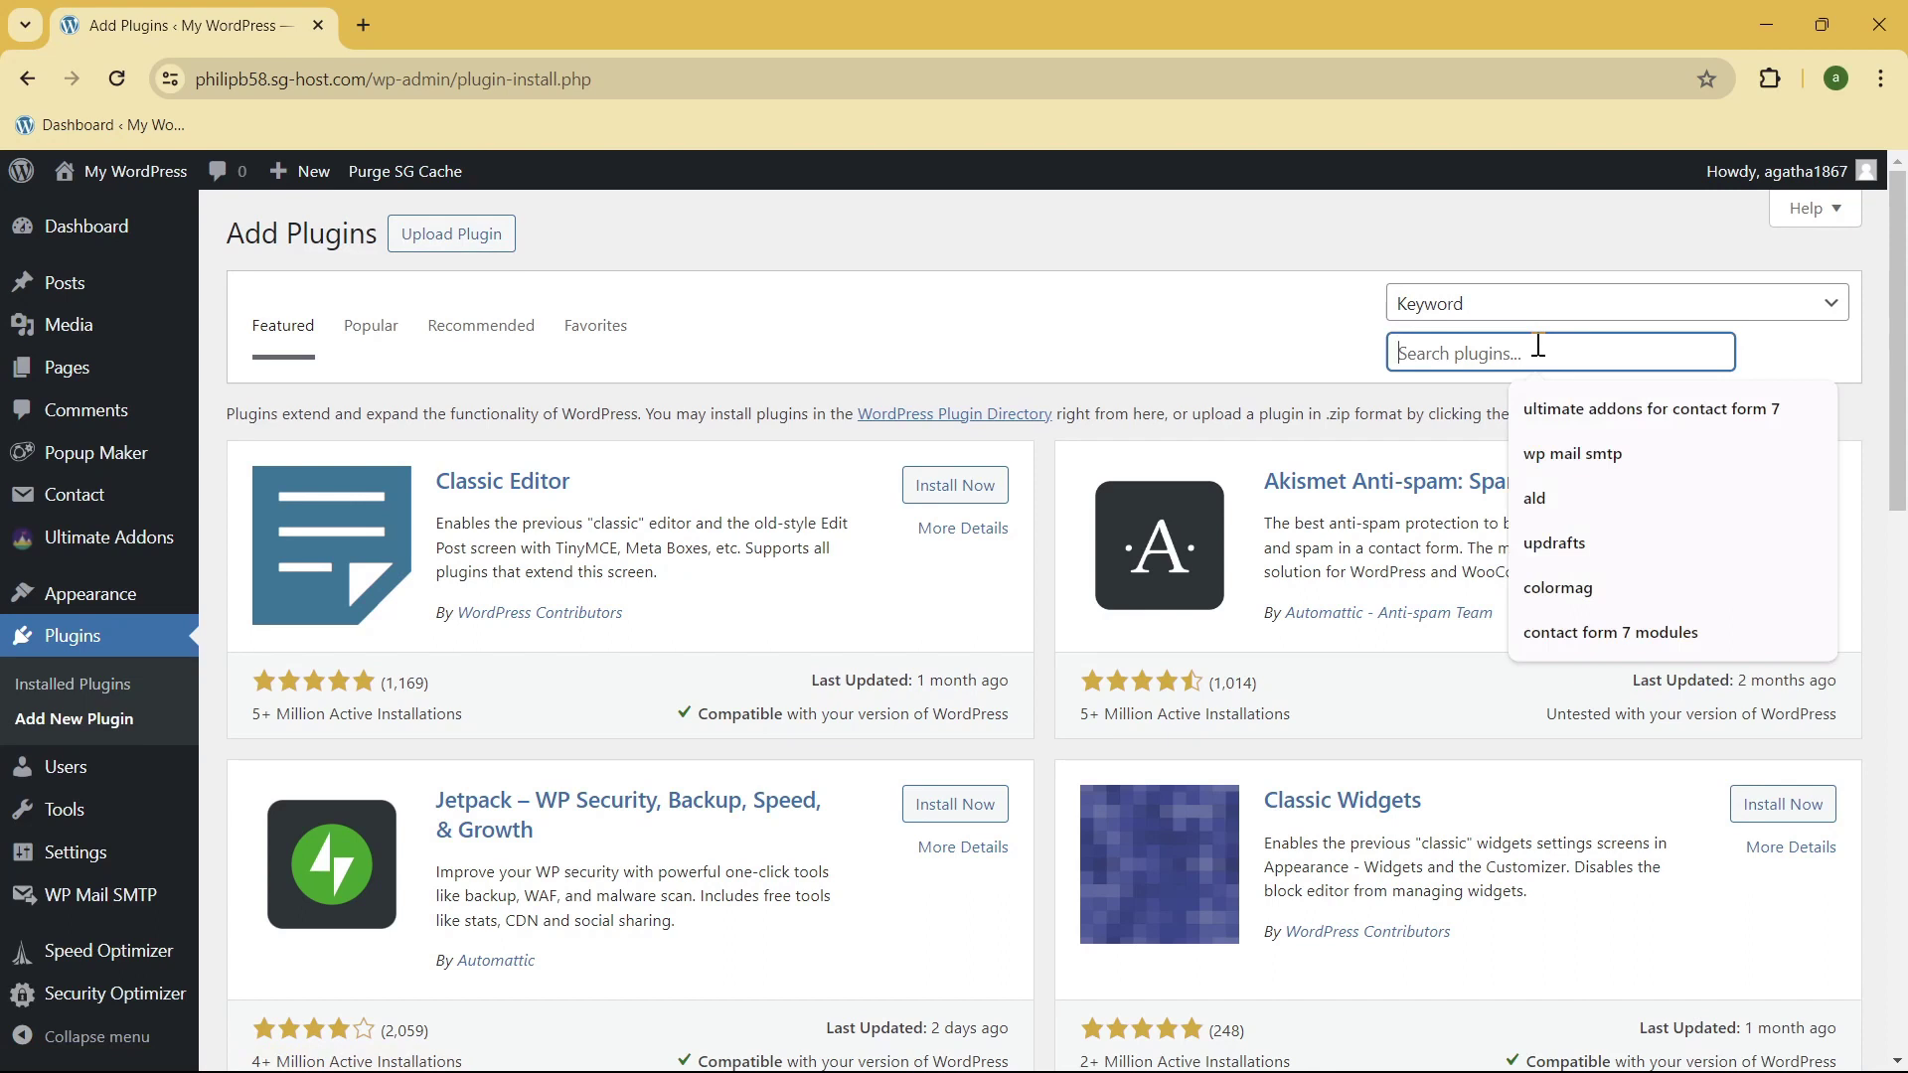
type("conta")
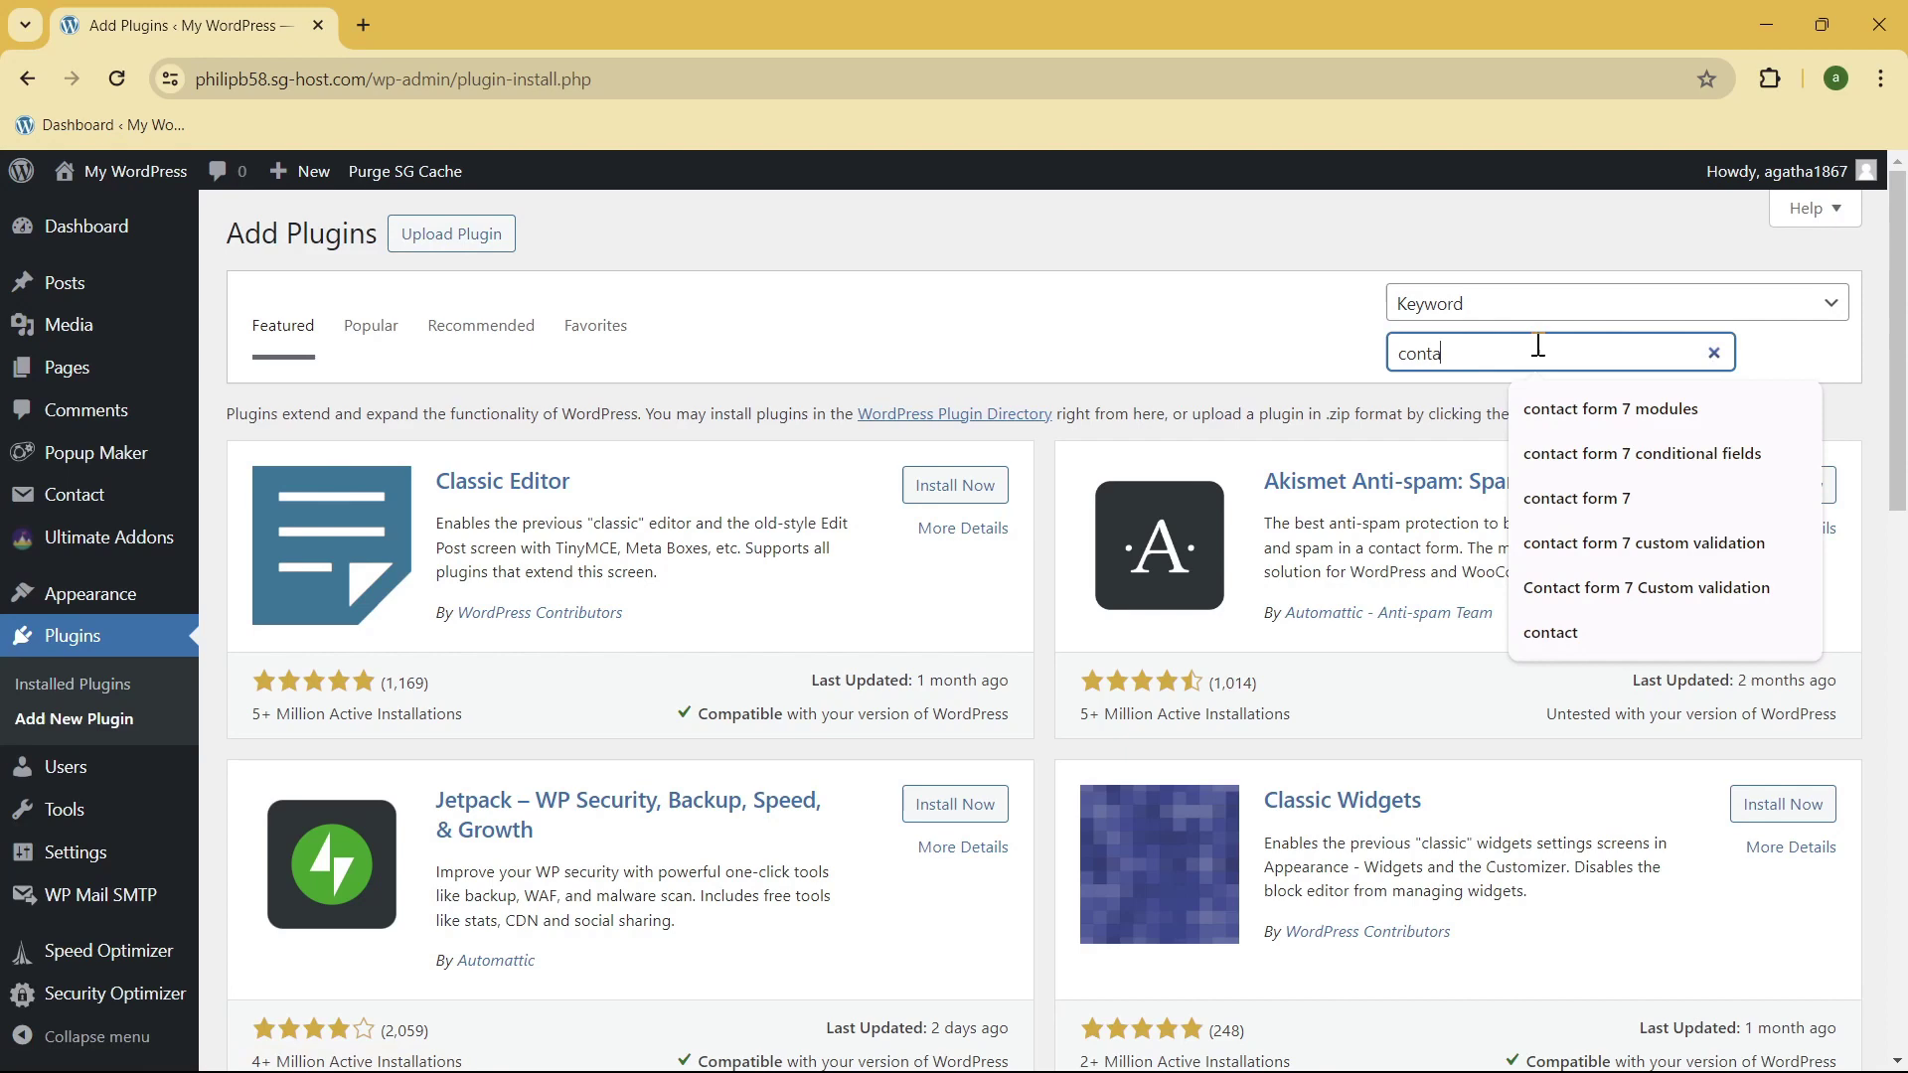
type("ct form ")
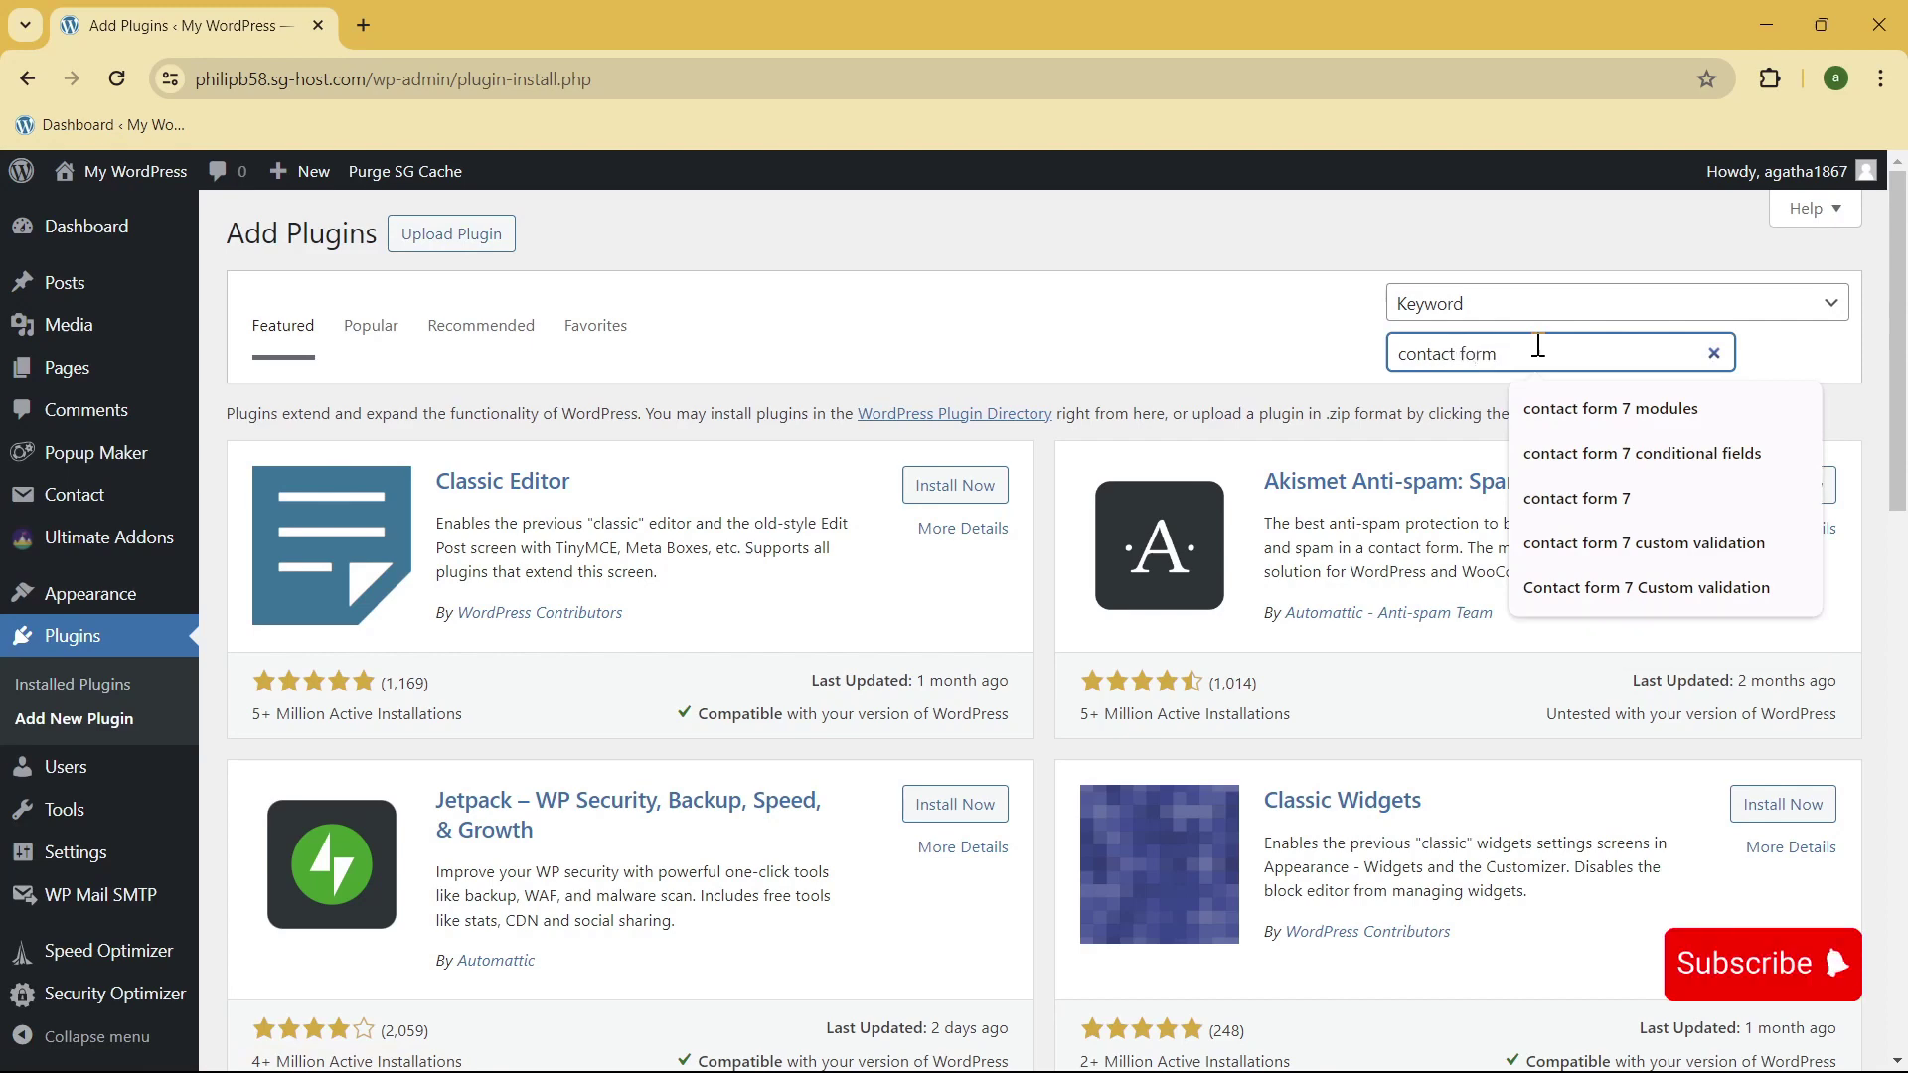
type("7 -")
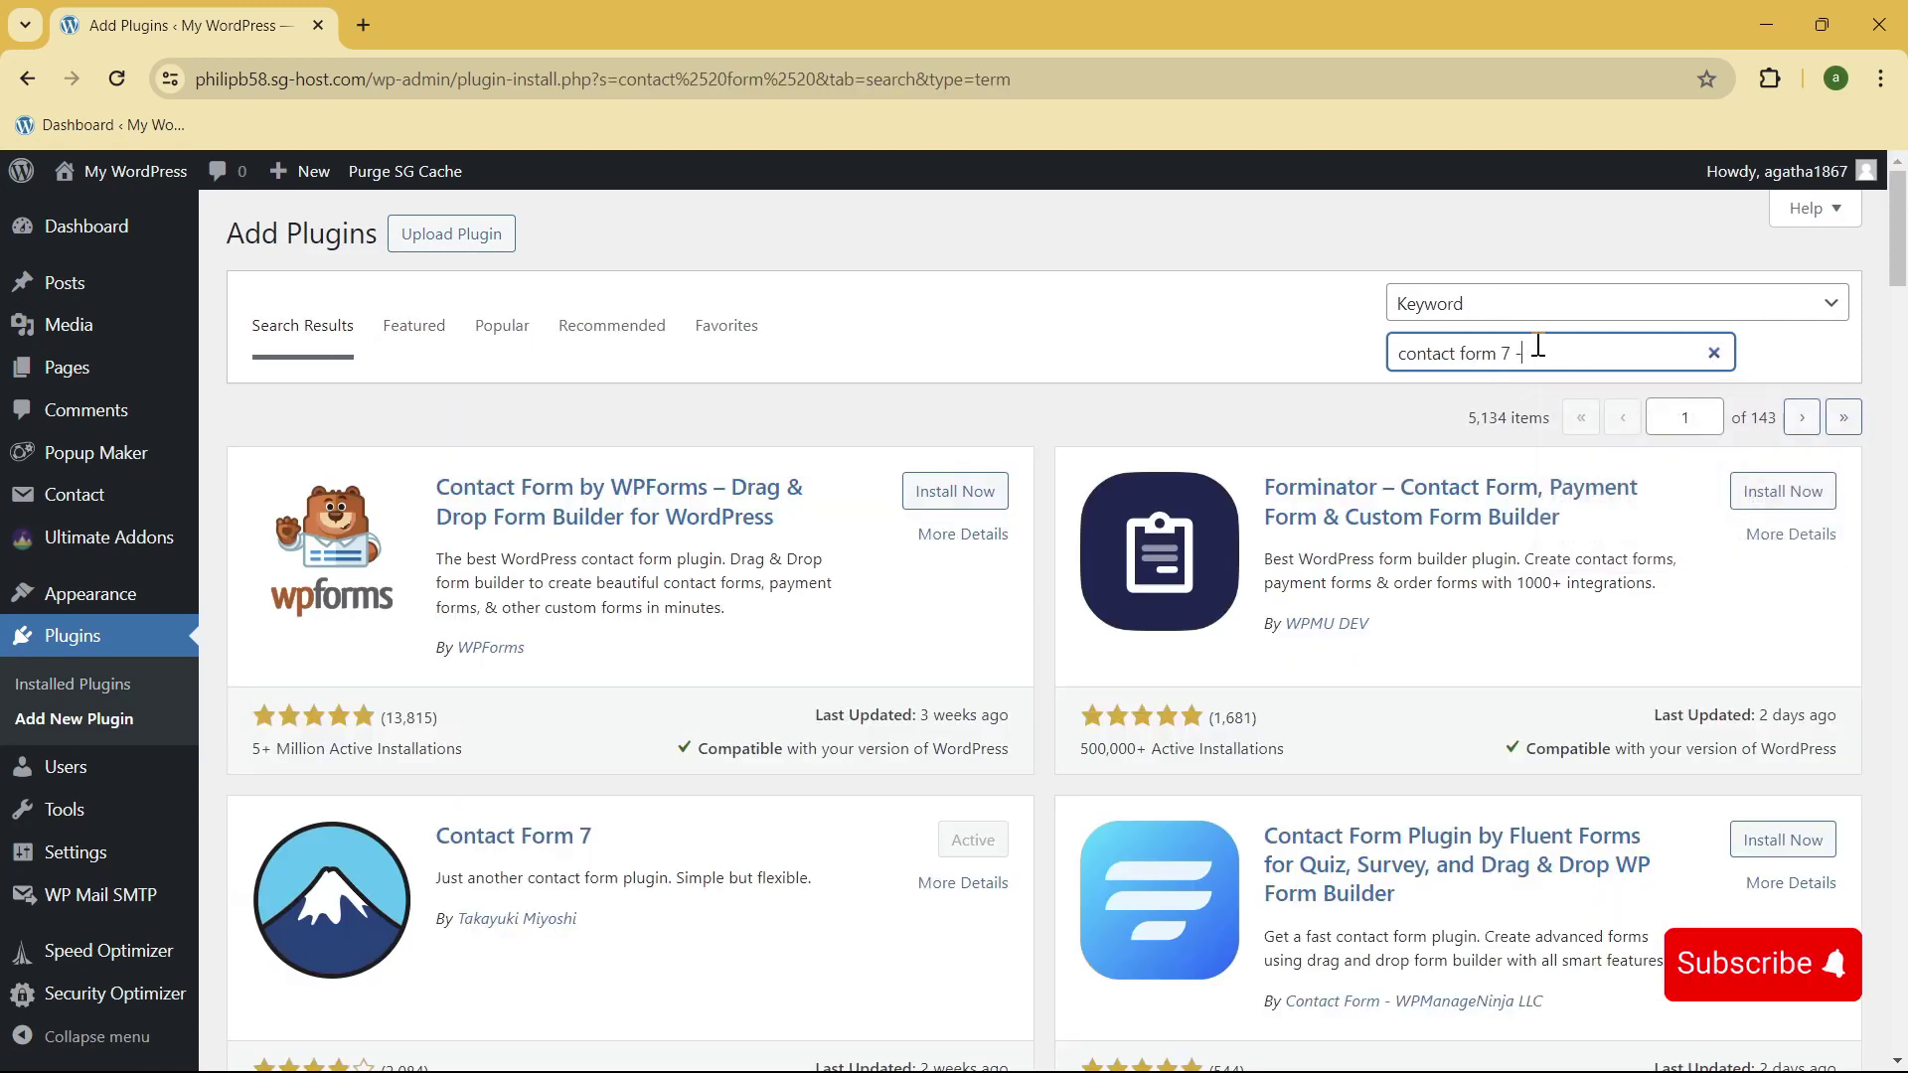
type(" dynamic text extension")
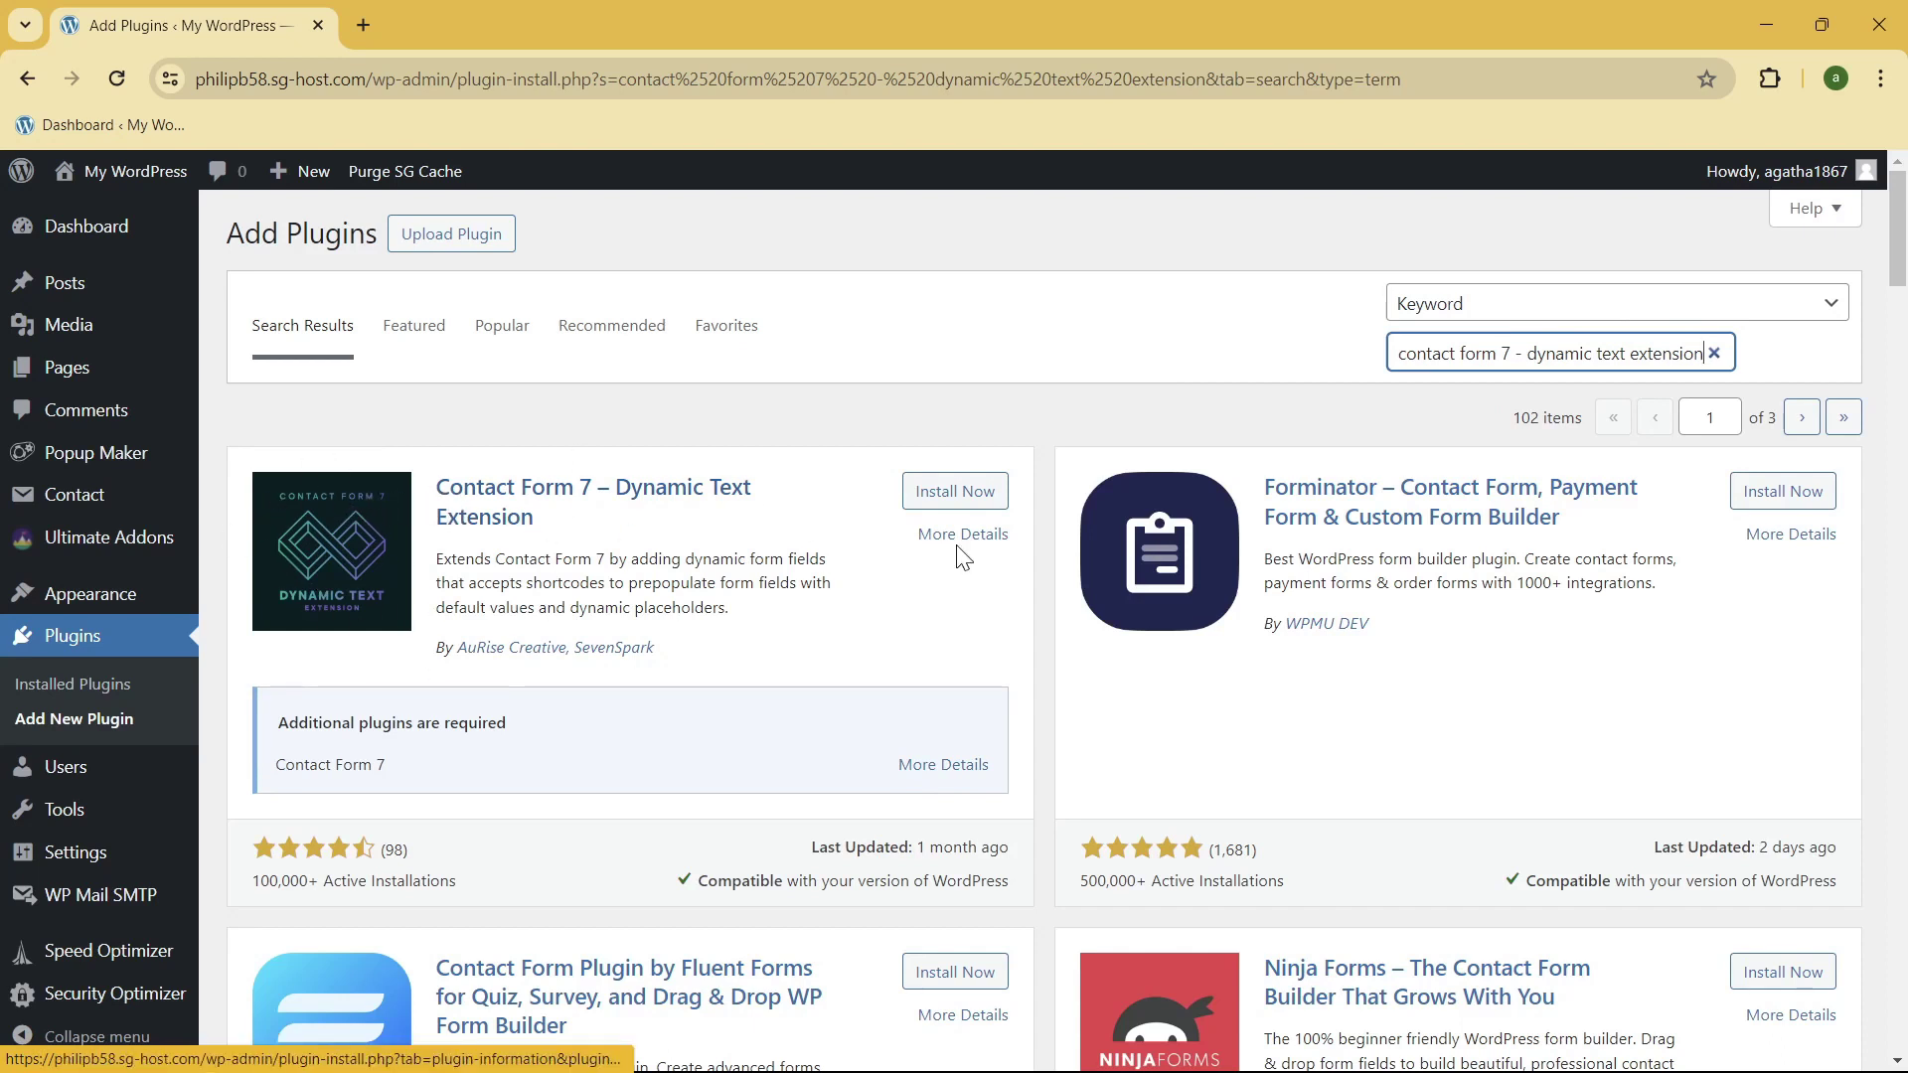
left_click(932, 496)
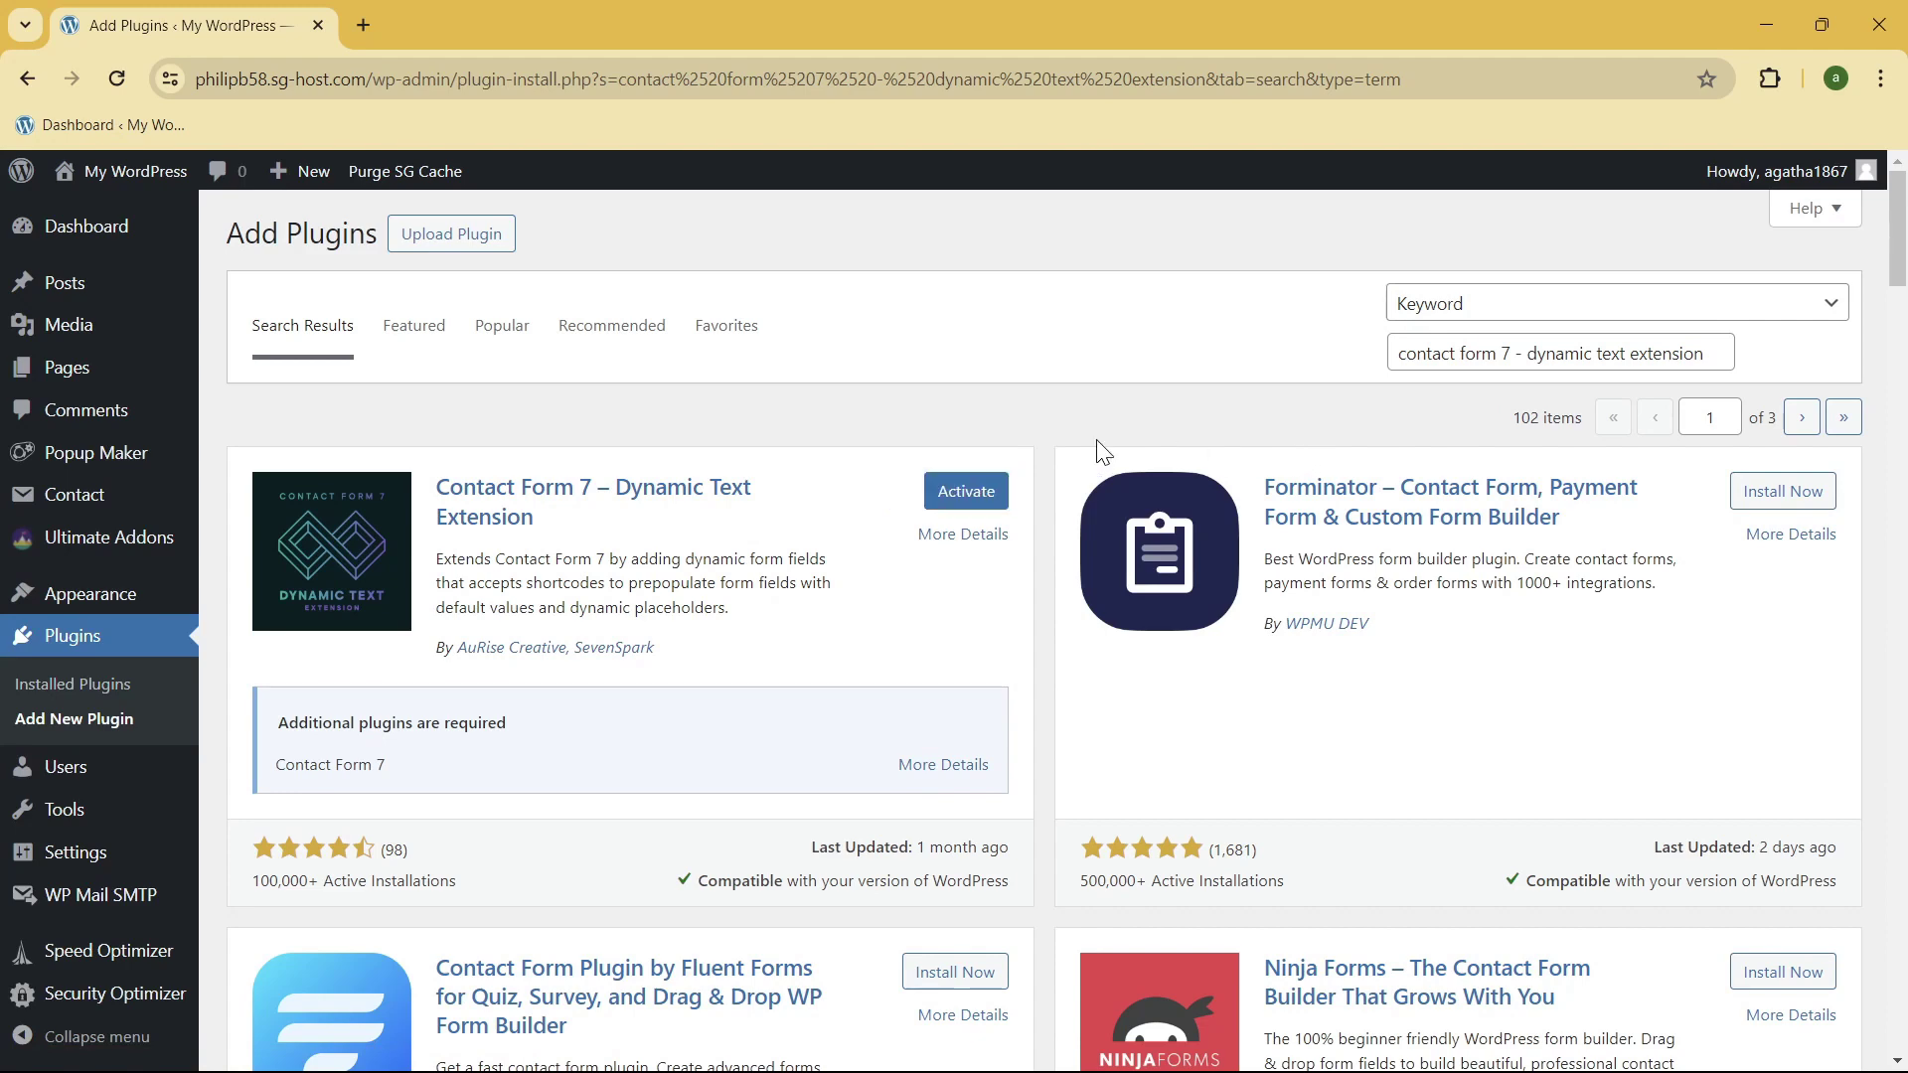
left_click(981, 489)
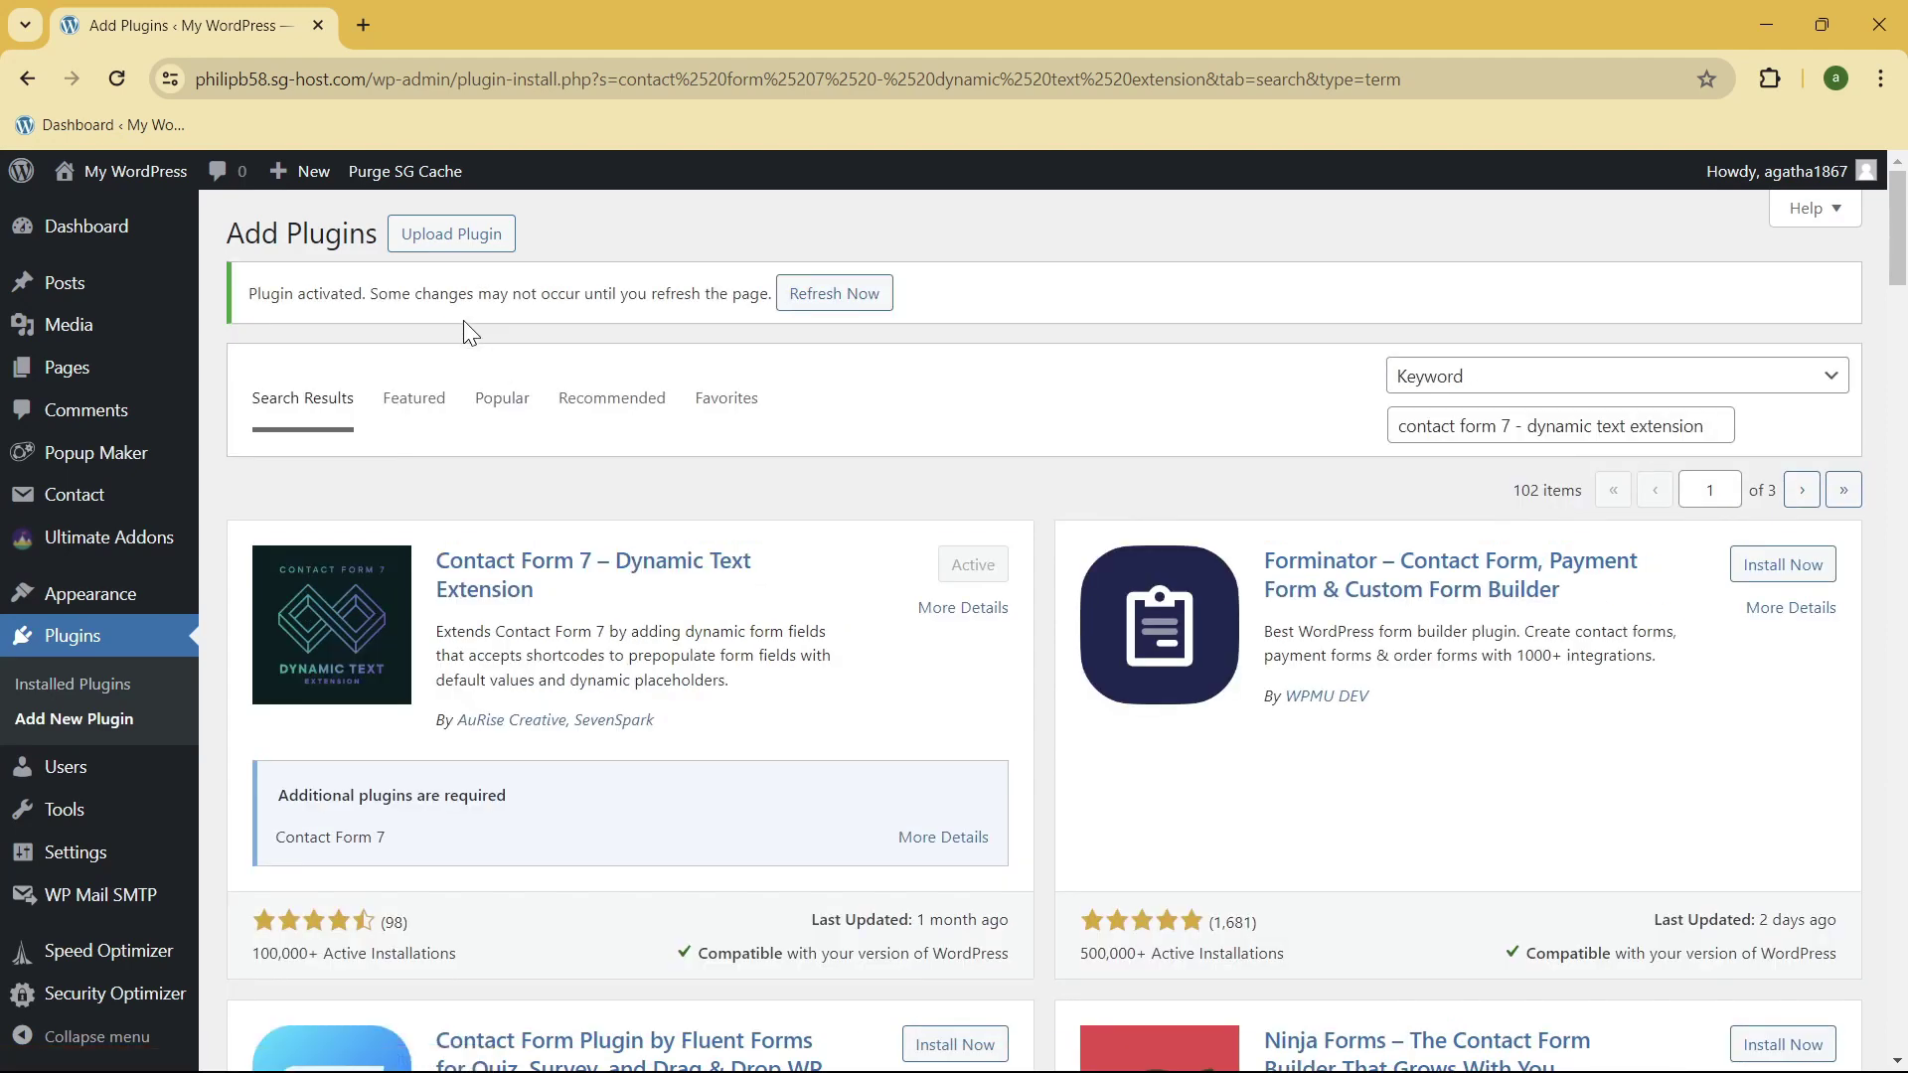
left_click(118, 85)
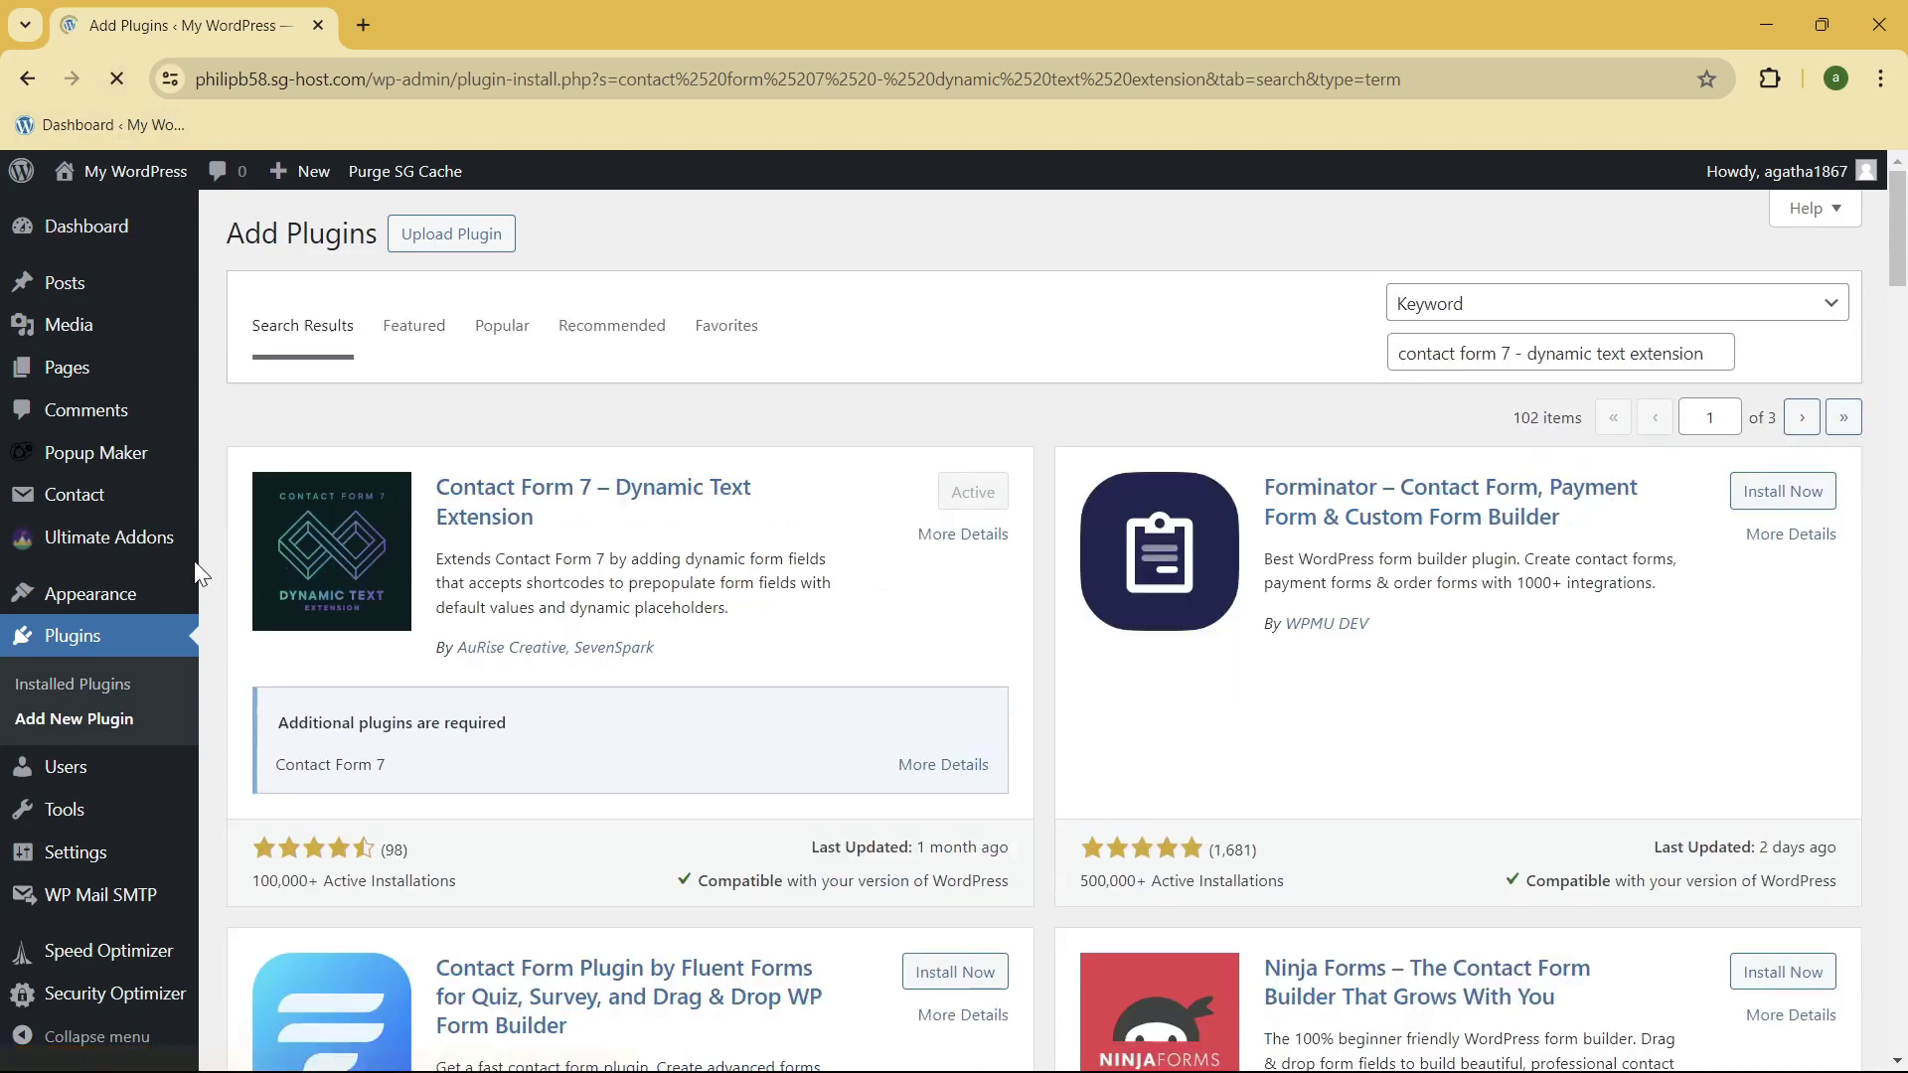
- Open 'Contact Form' from the Contact Forms list and scroll through its Form template
left_click(85, 503)
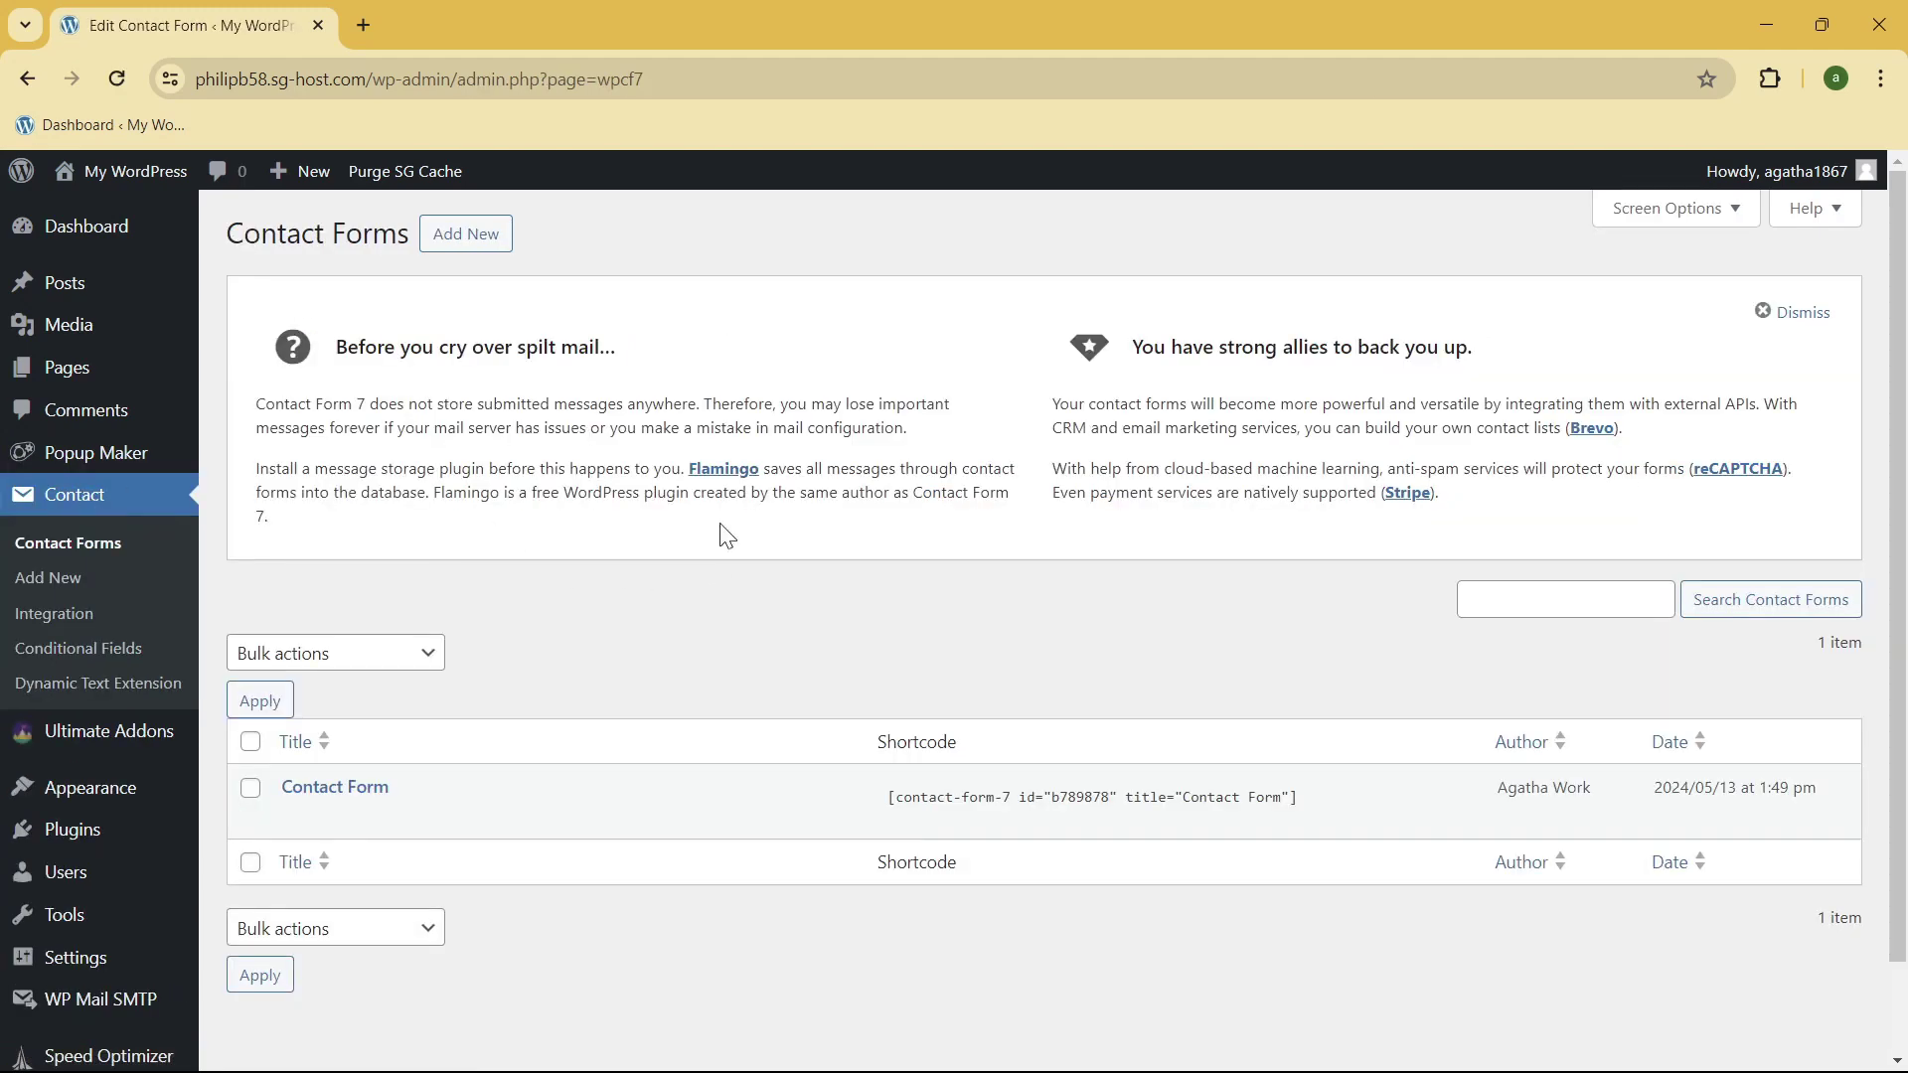
scroll(727, 536, "down", 1)
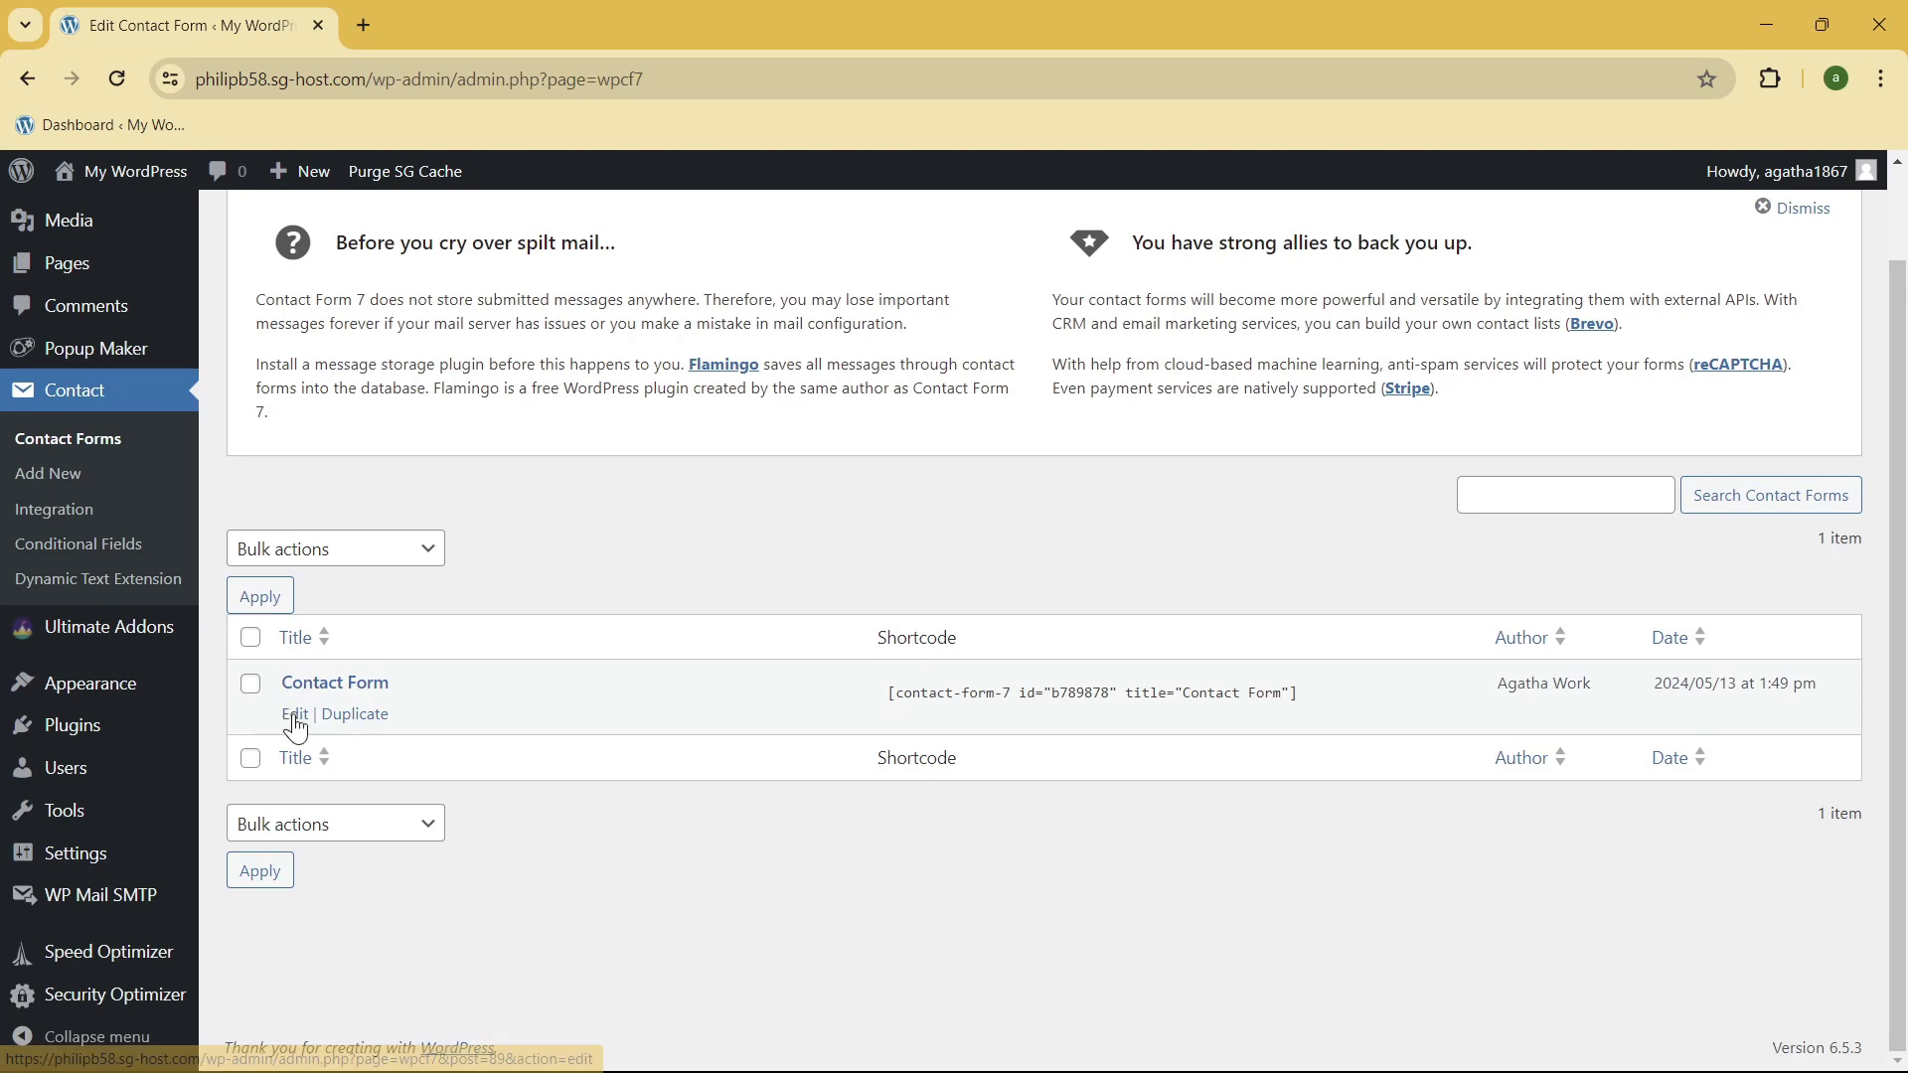
left_click(295, 716)
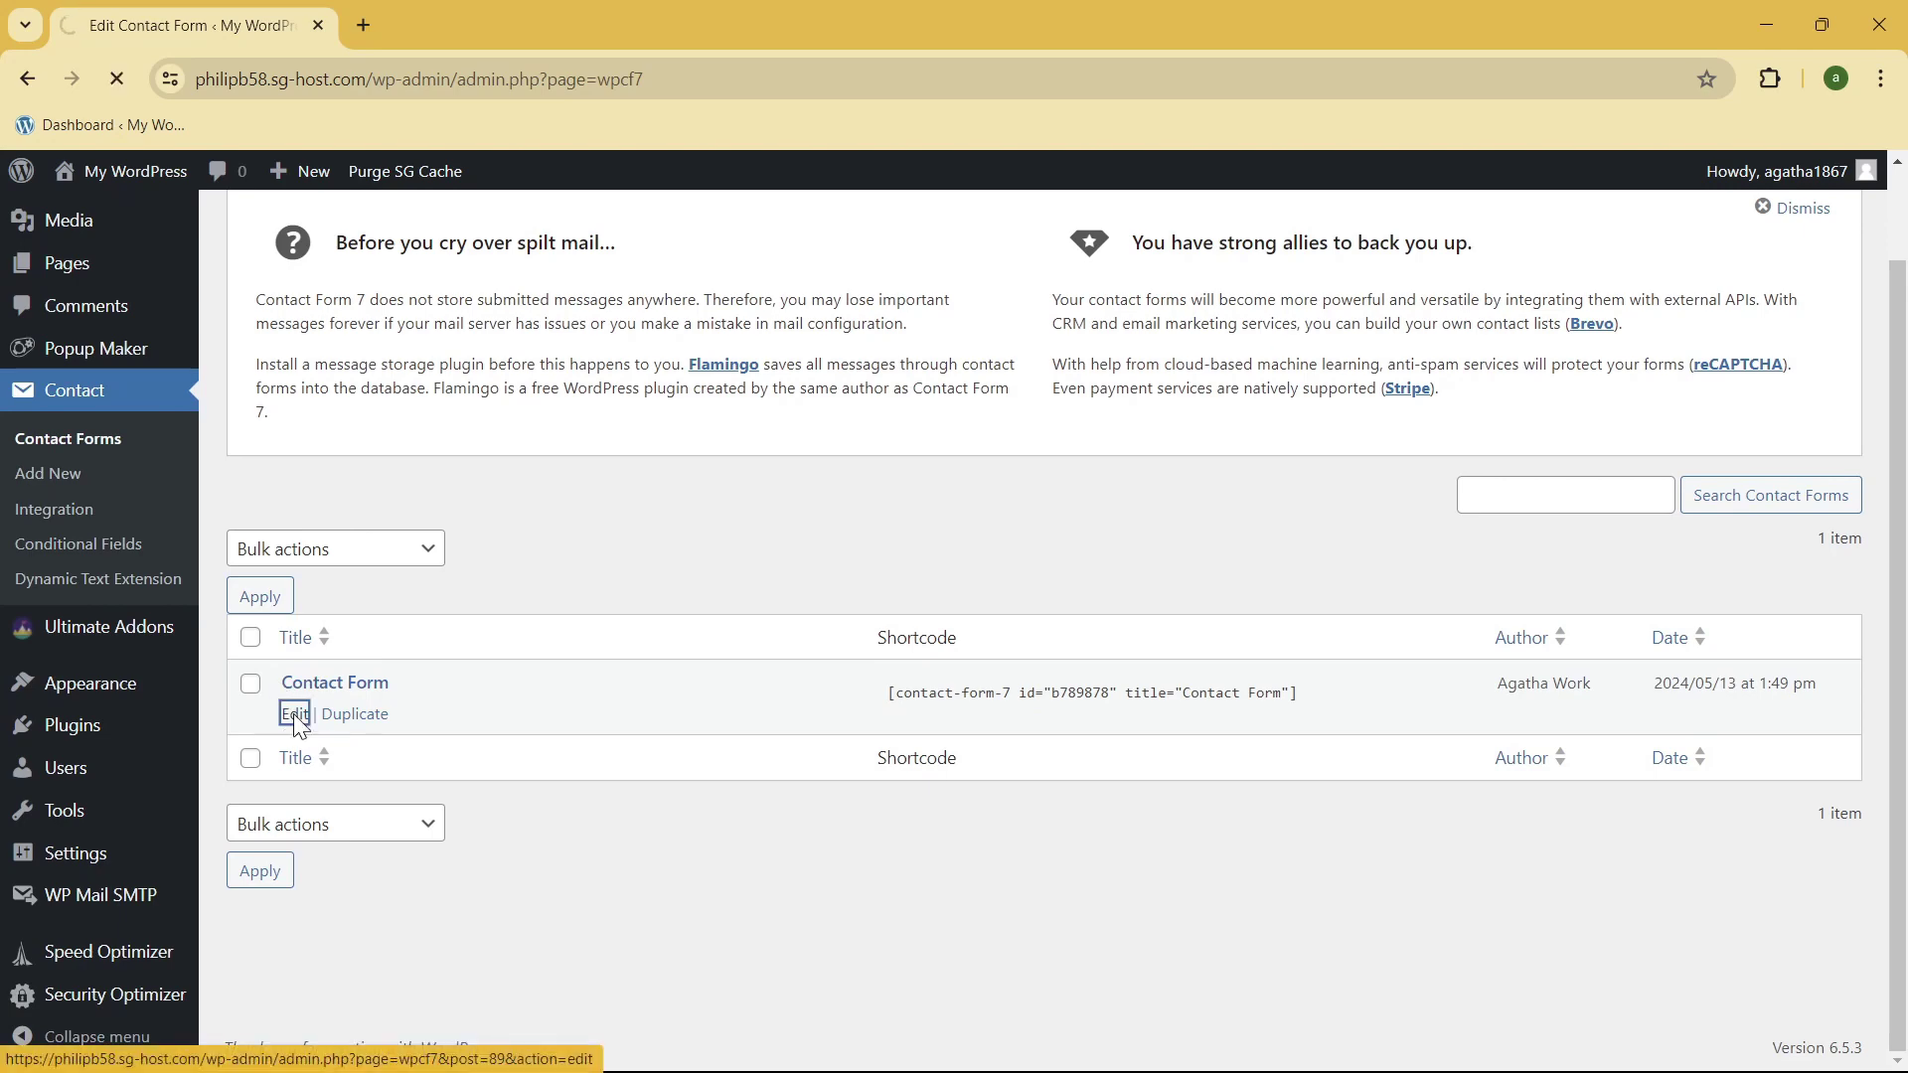
scroll(308, 641, "down", 2)
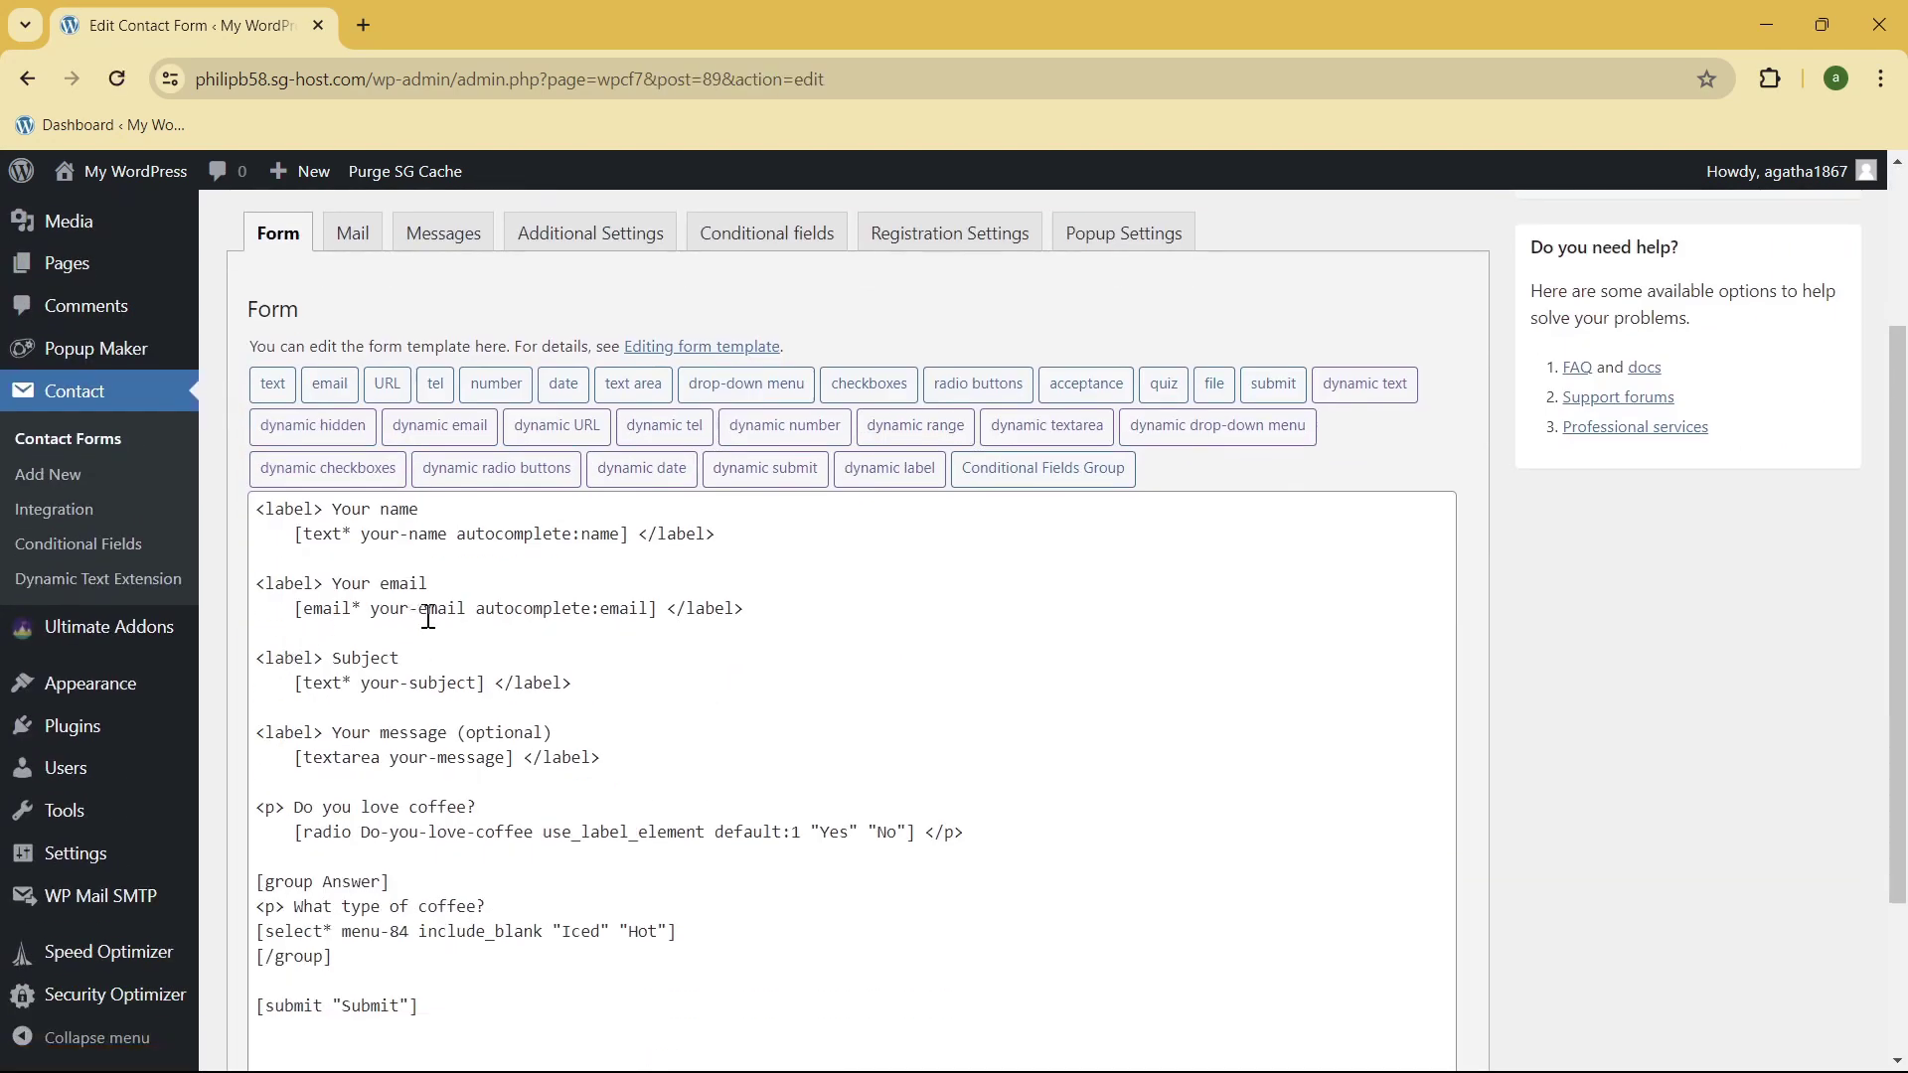
scroll(398, 574, "down", 1)
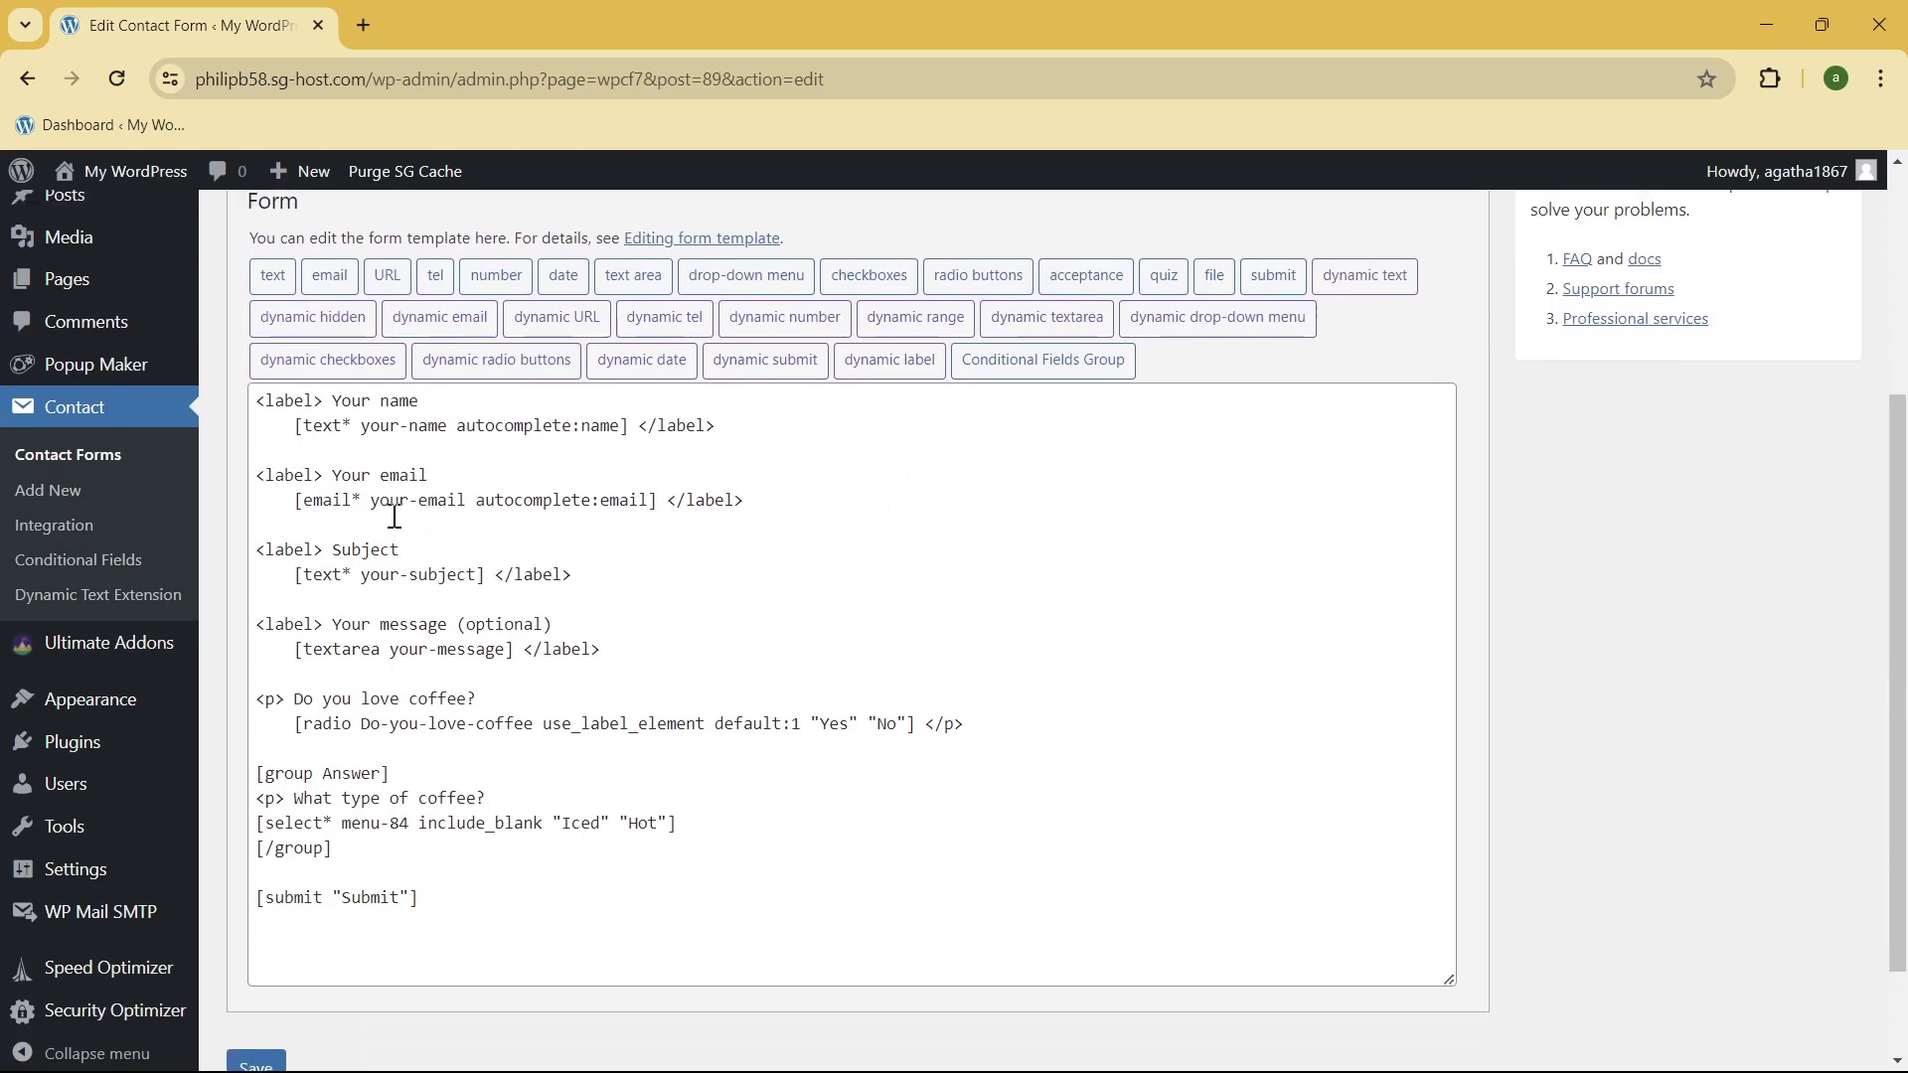
scroll(393, 517, "up", 1)
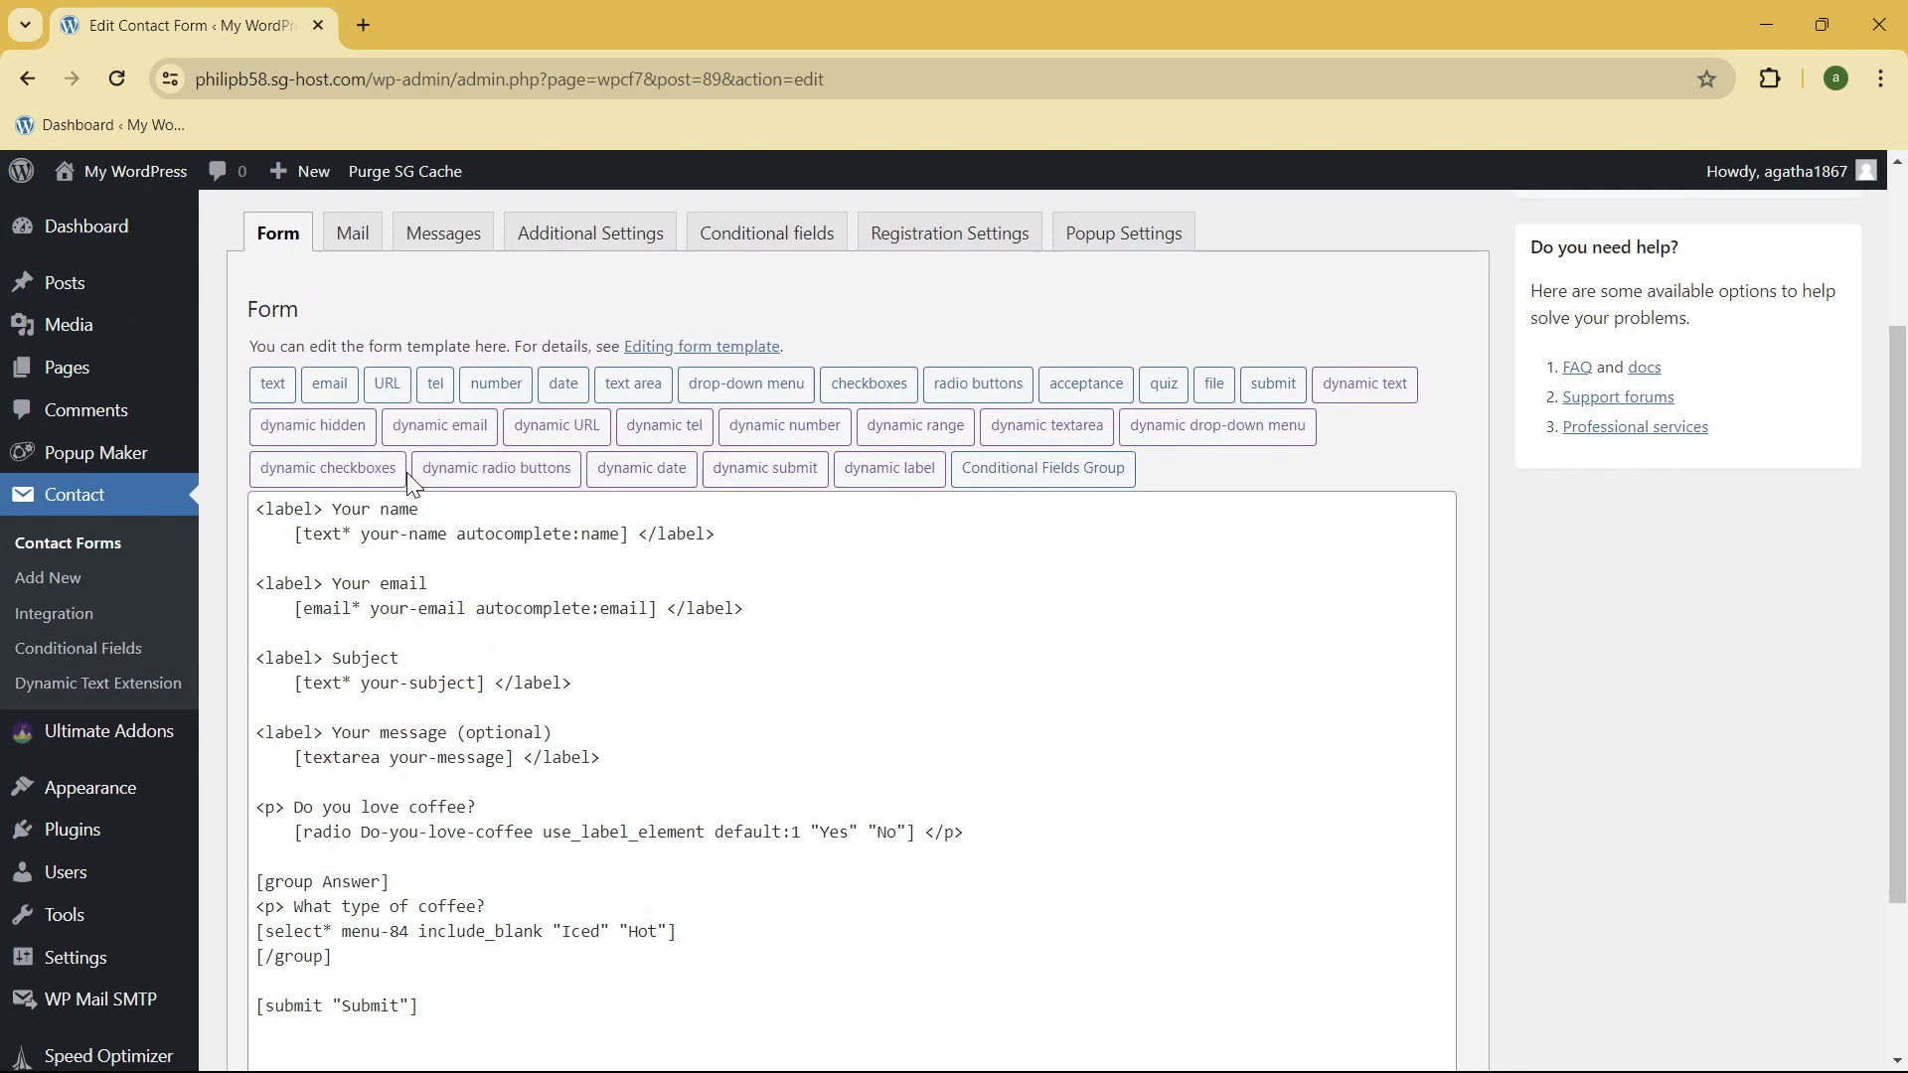
scroll(453, 544, "down", 1)
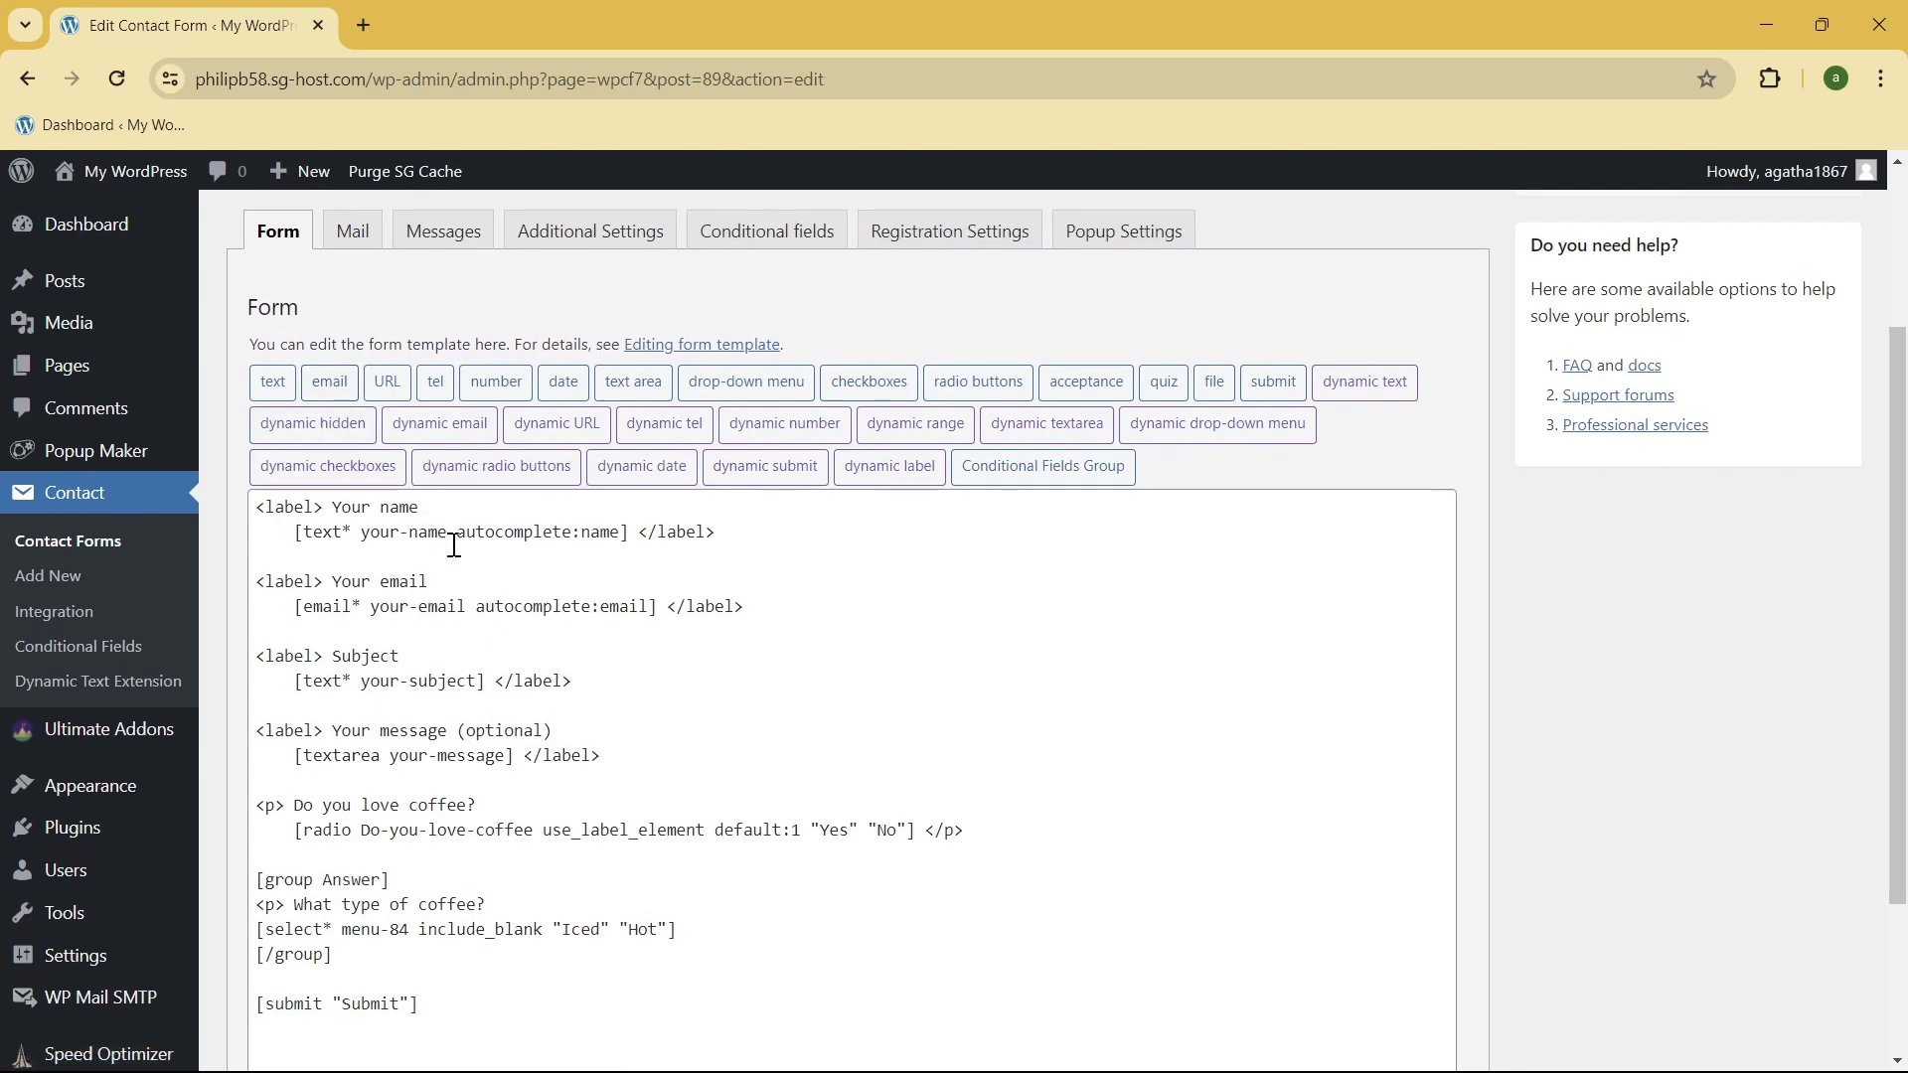
scroll(453, 545, "down", 1)
scroll(497, 795, "up", 1)
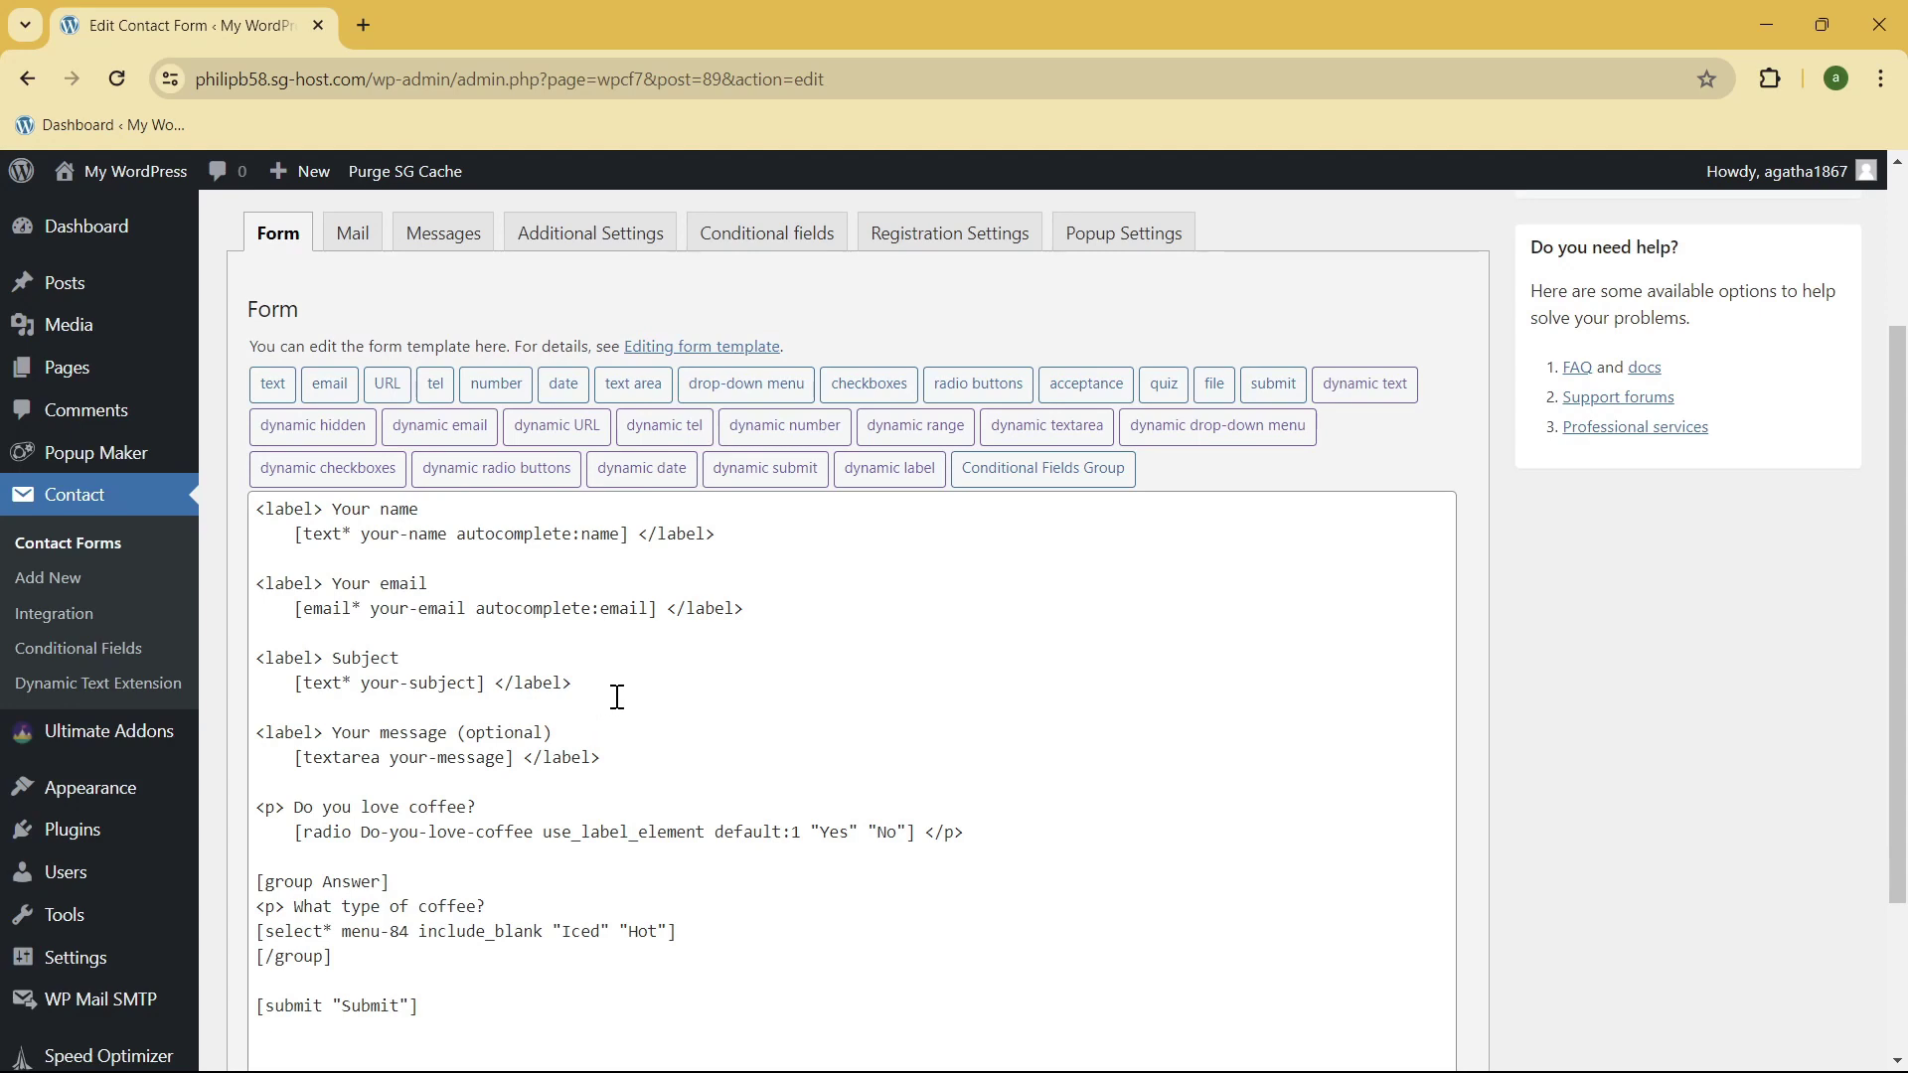
- Open the contact forms list in a second tab, then return to the Edit Contact Form tab's template
left_click(151, 509, "ctrl+shift")
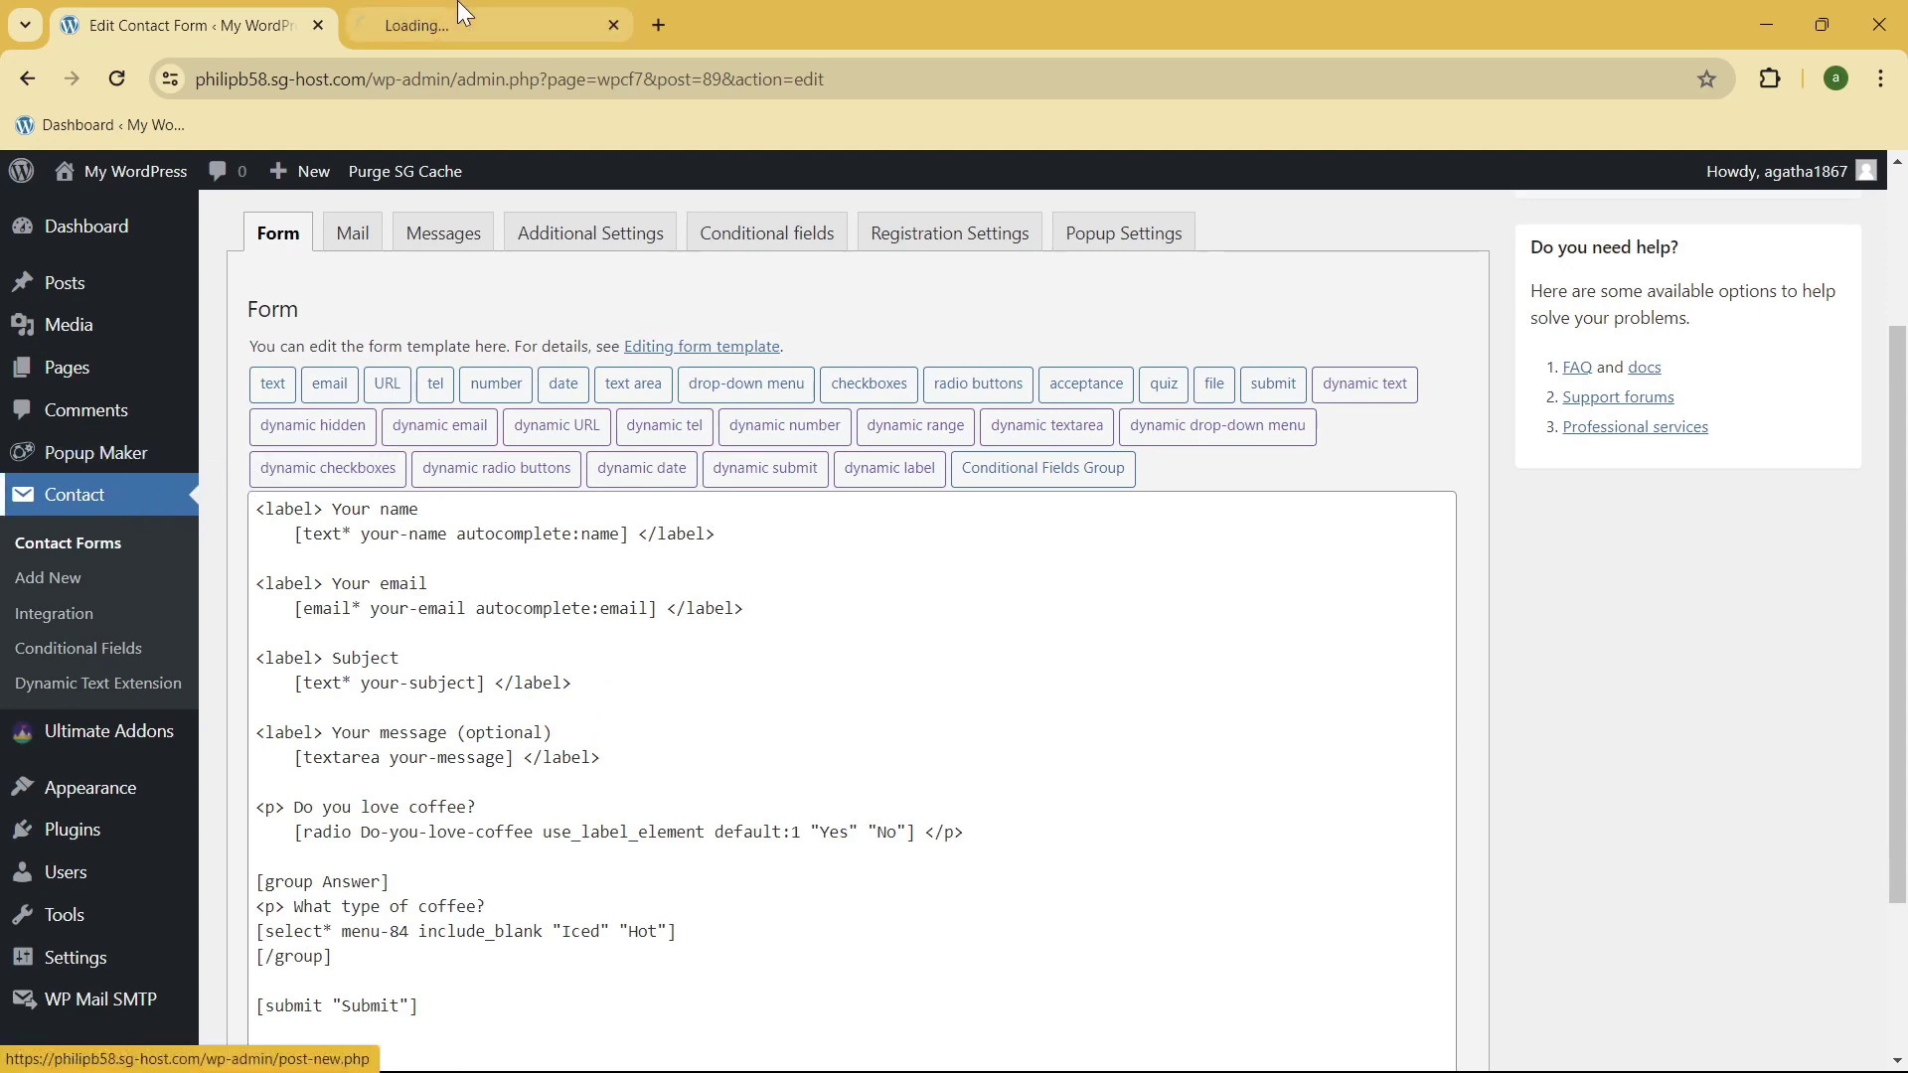
mouse_move(460, 822)
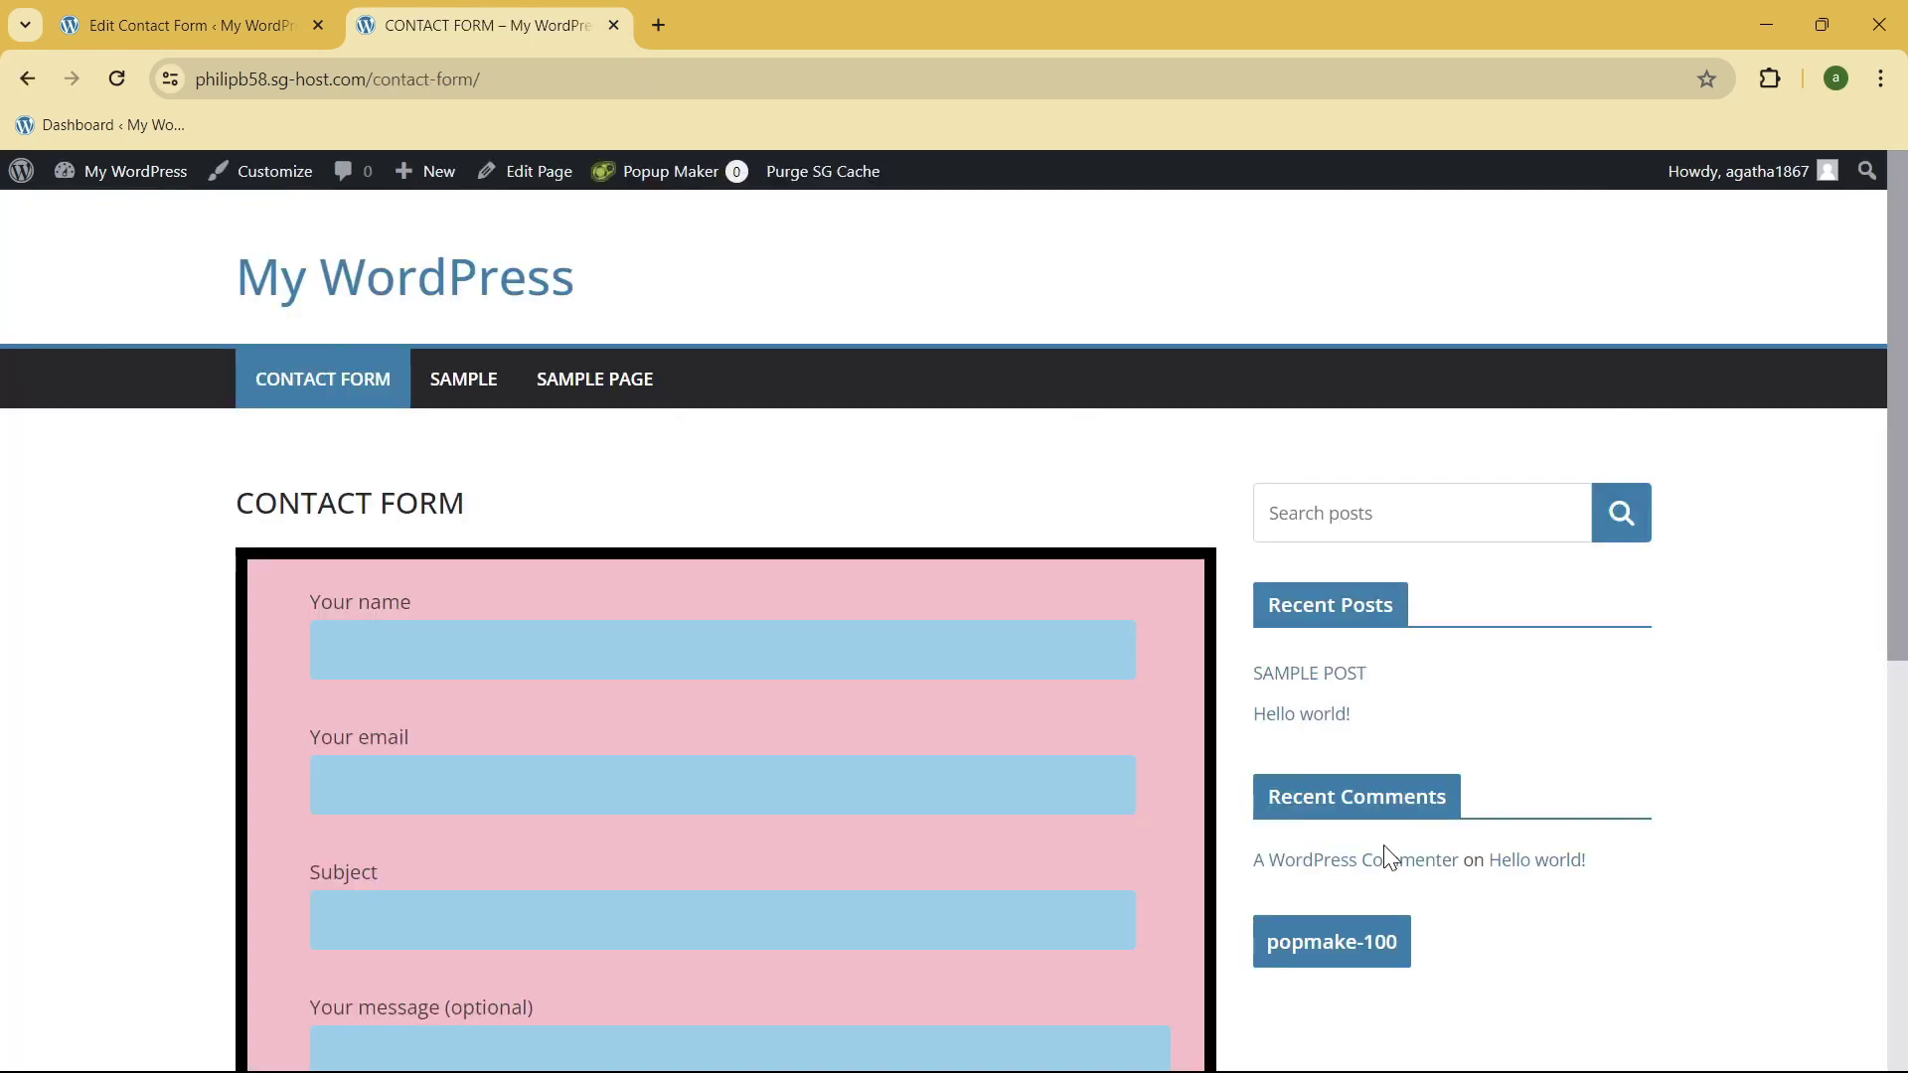
scroll(865, 503, "down", 2)
scroll(540, 392, "down", 1)
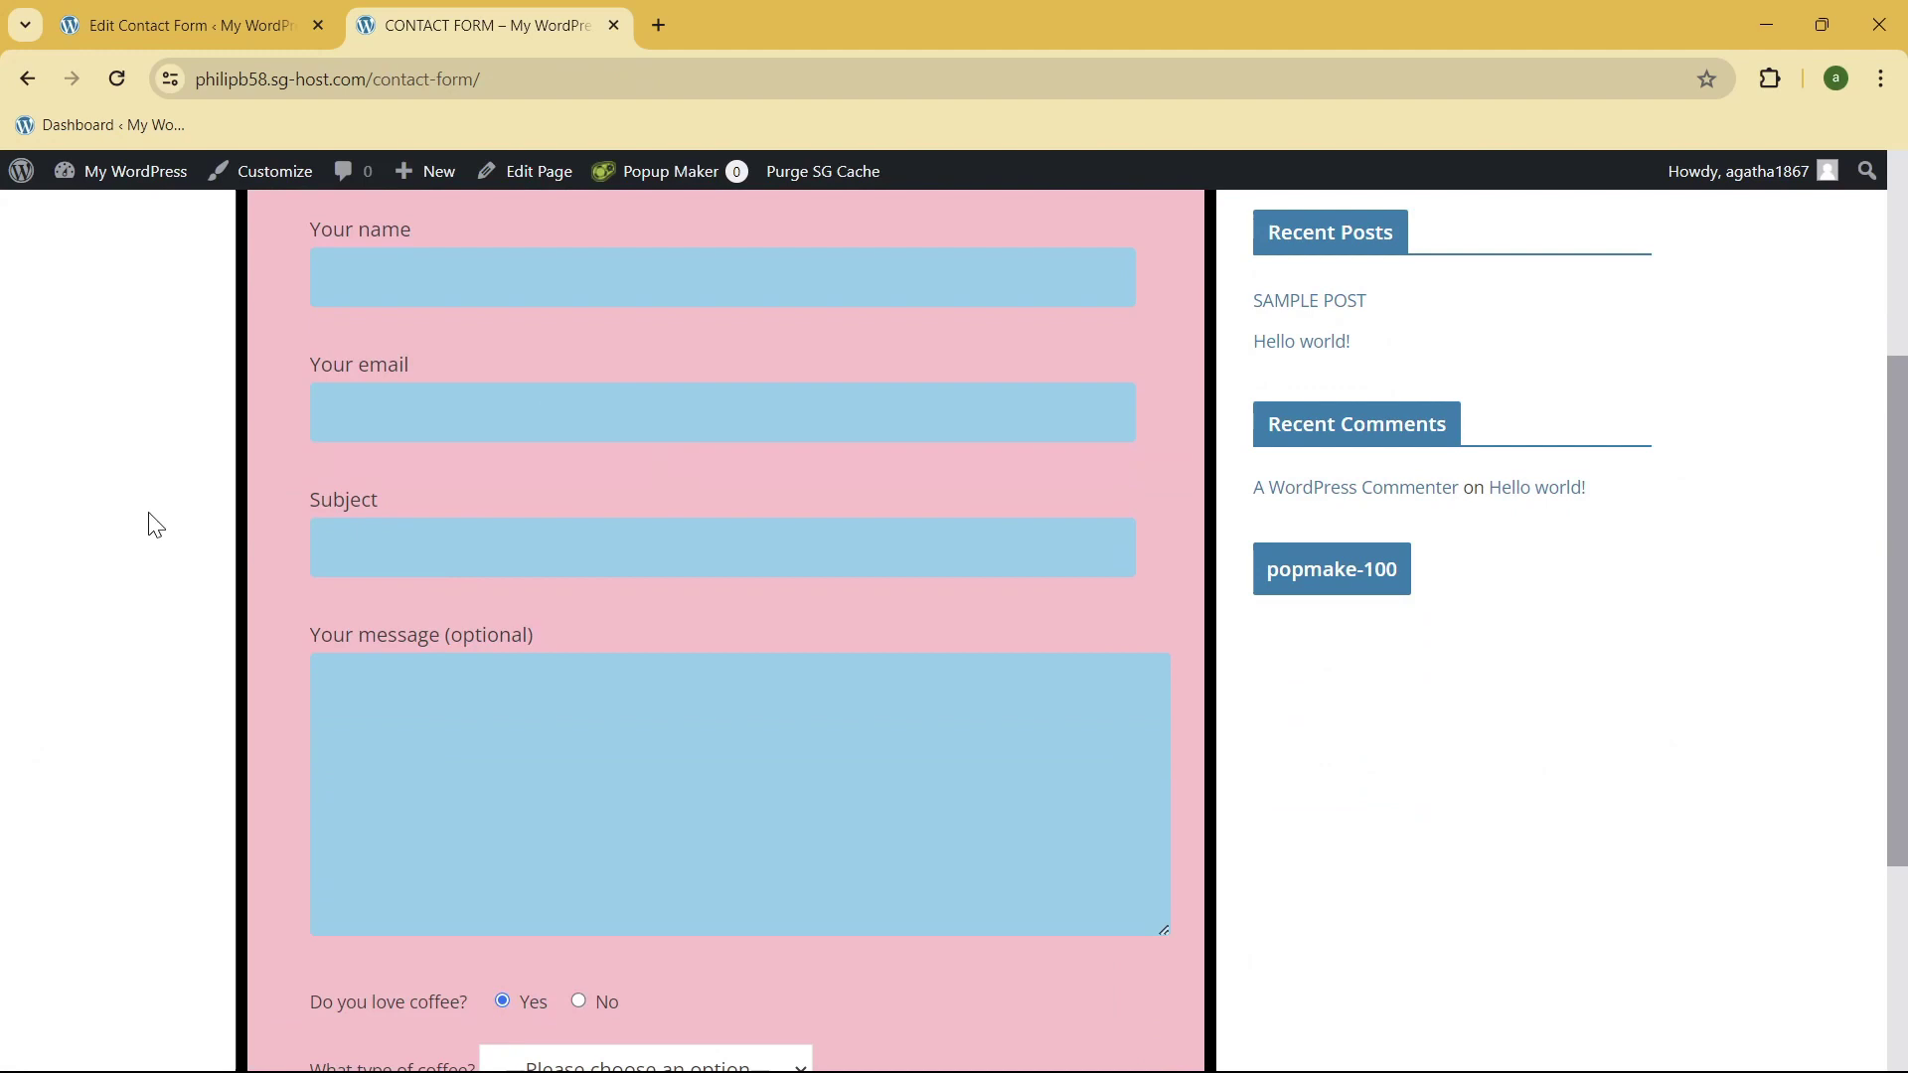
left_click(156, 12)
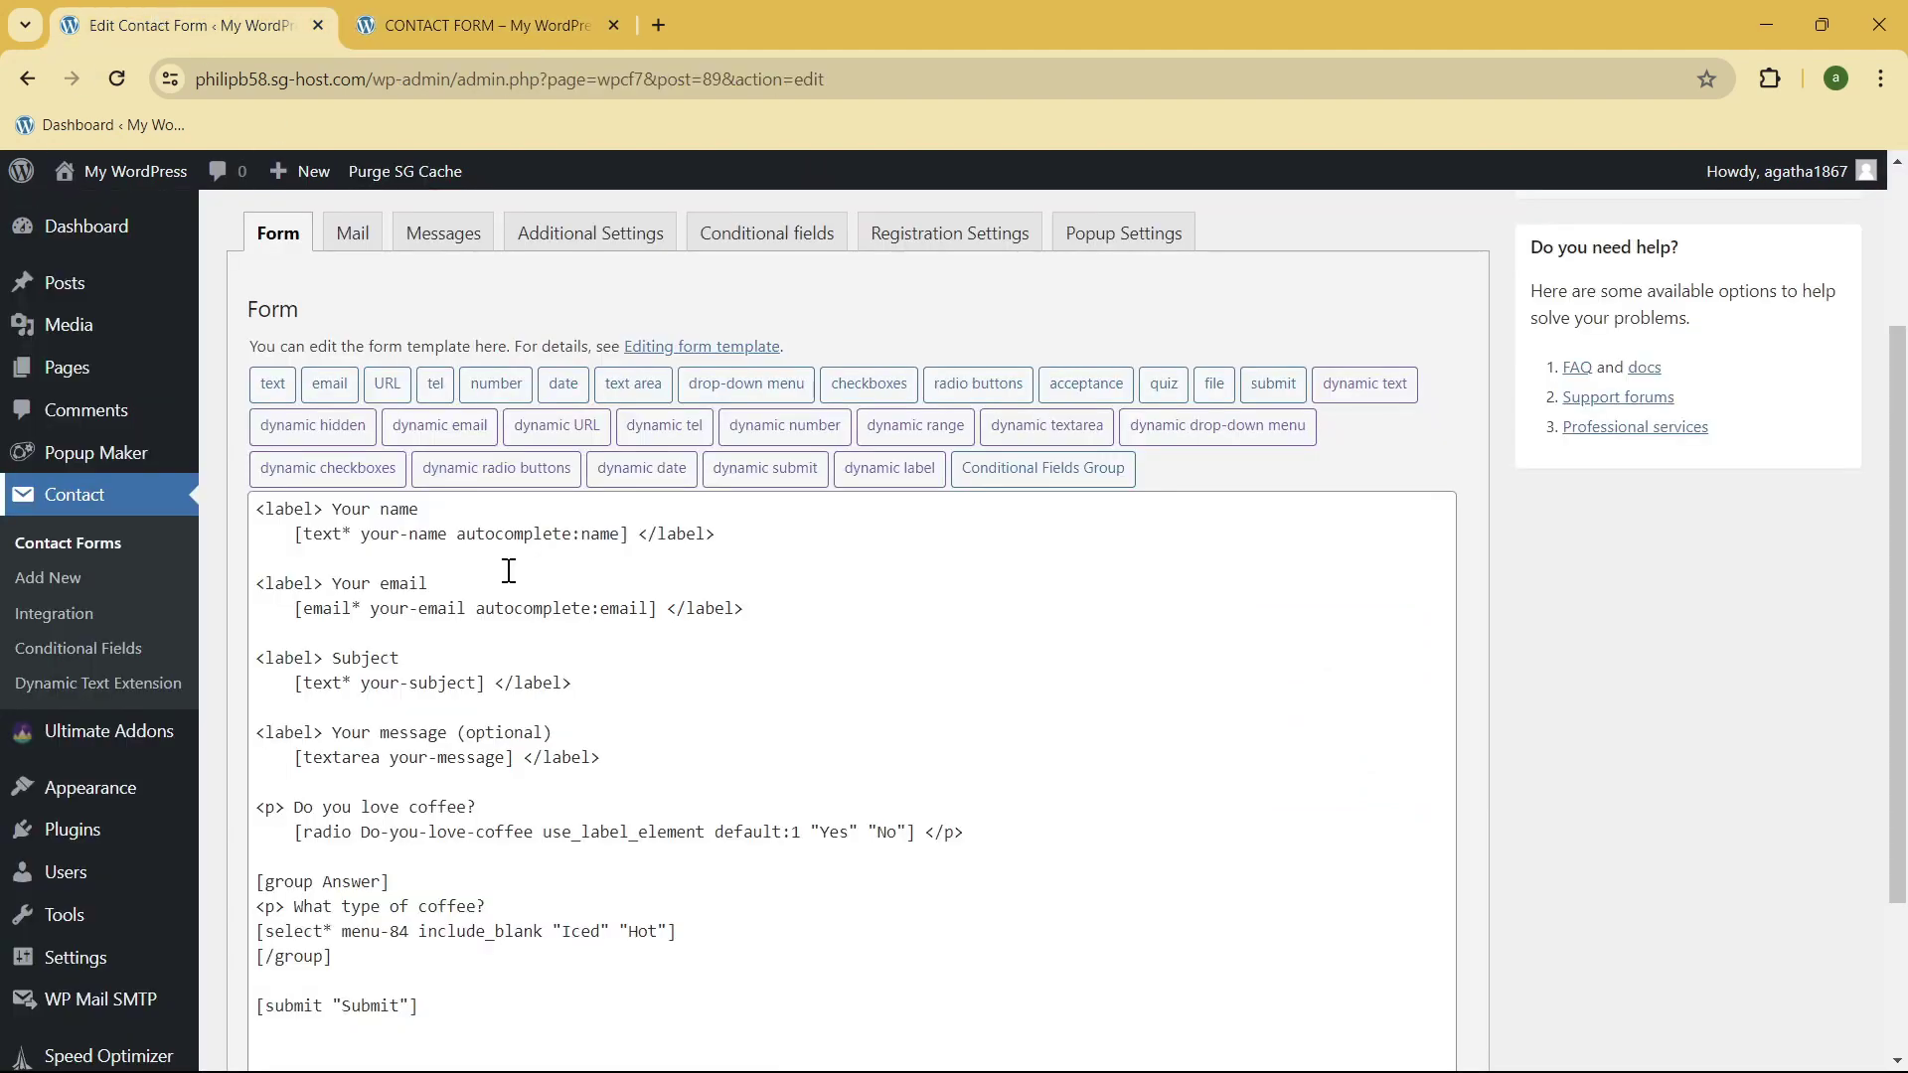
scroll(537, 675, "down", 1)
scroll(556, 790, "up", 1)
left_click(333, 427)
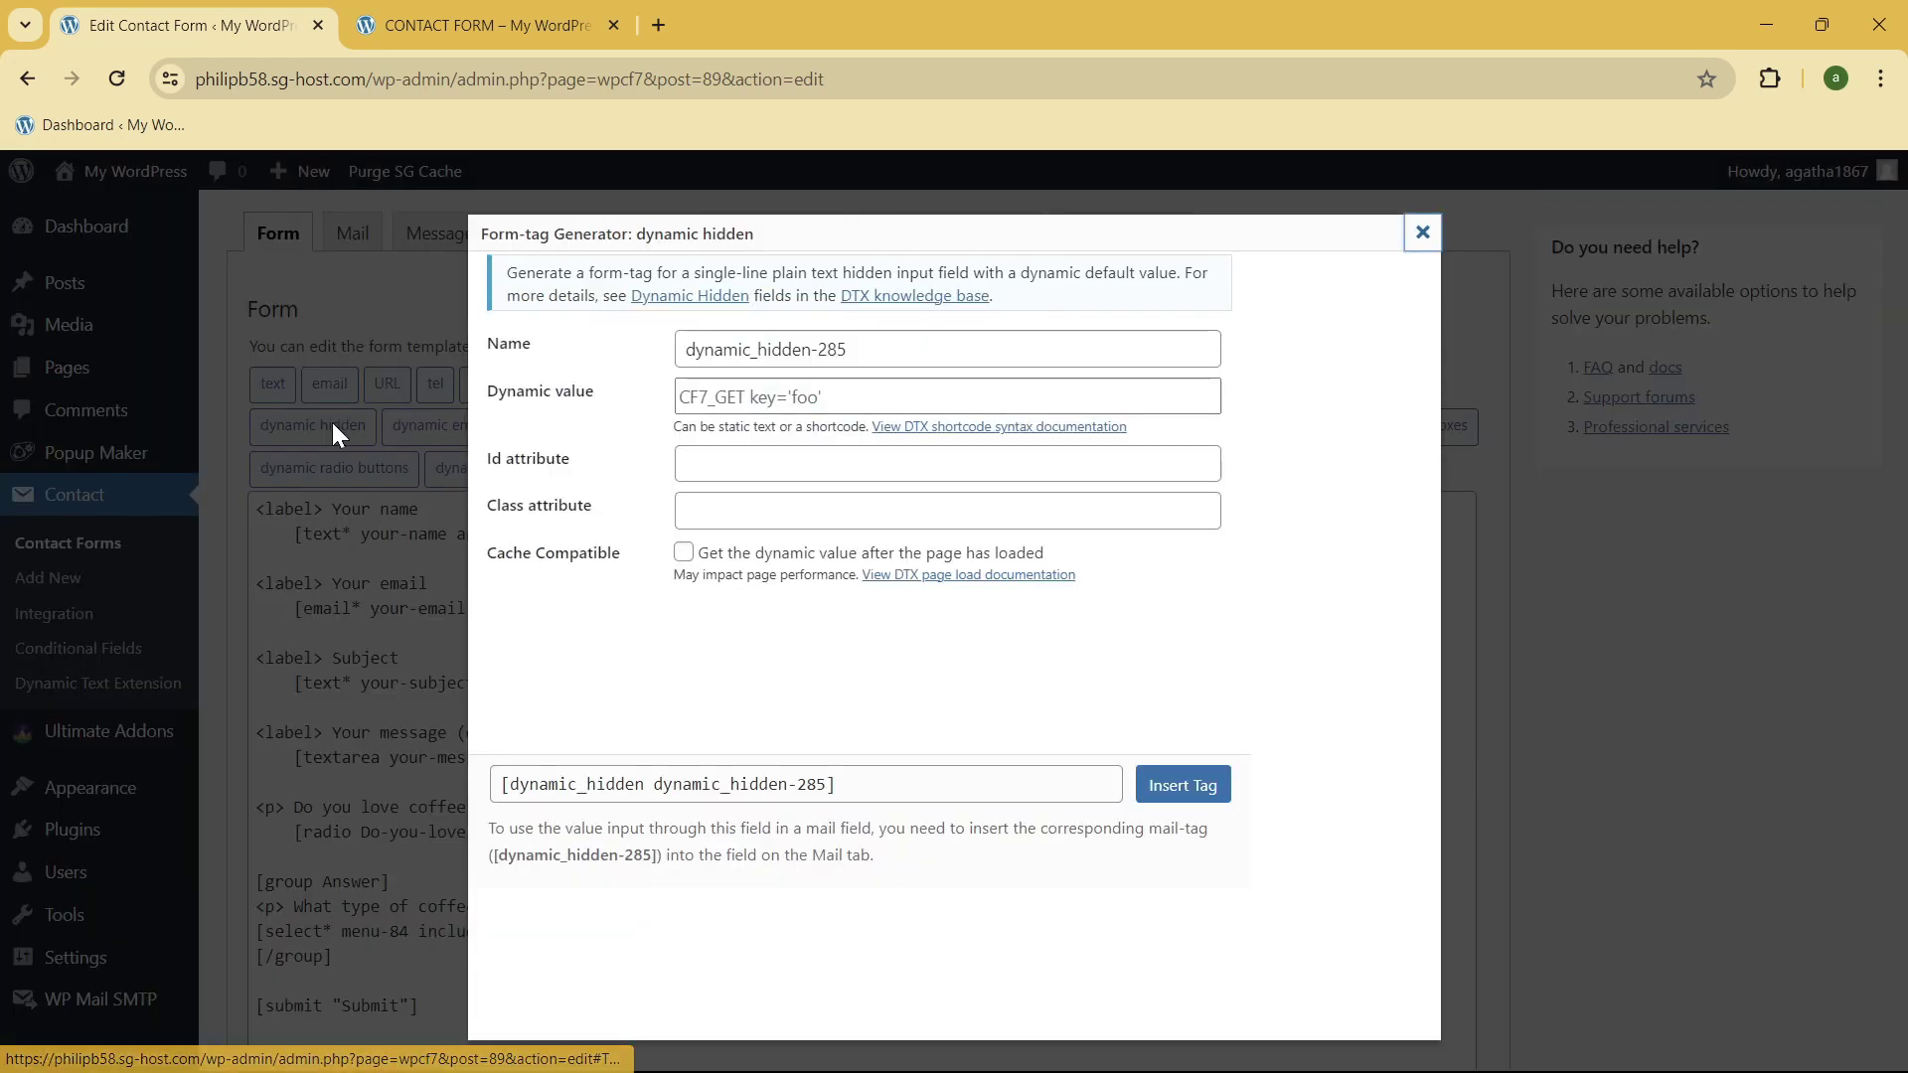
left_click(729, 399)
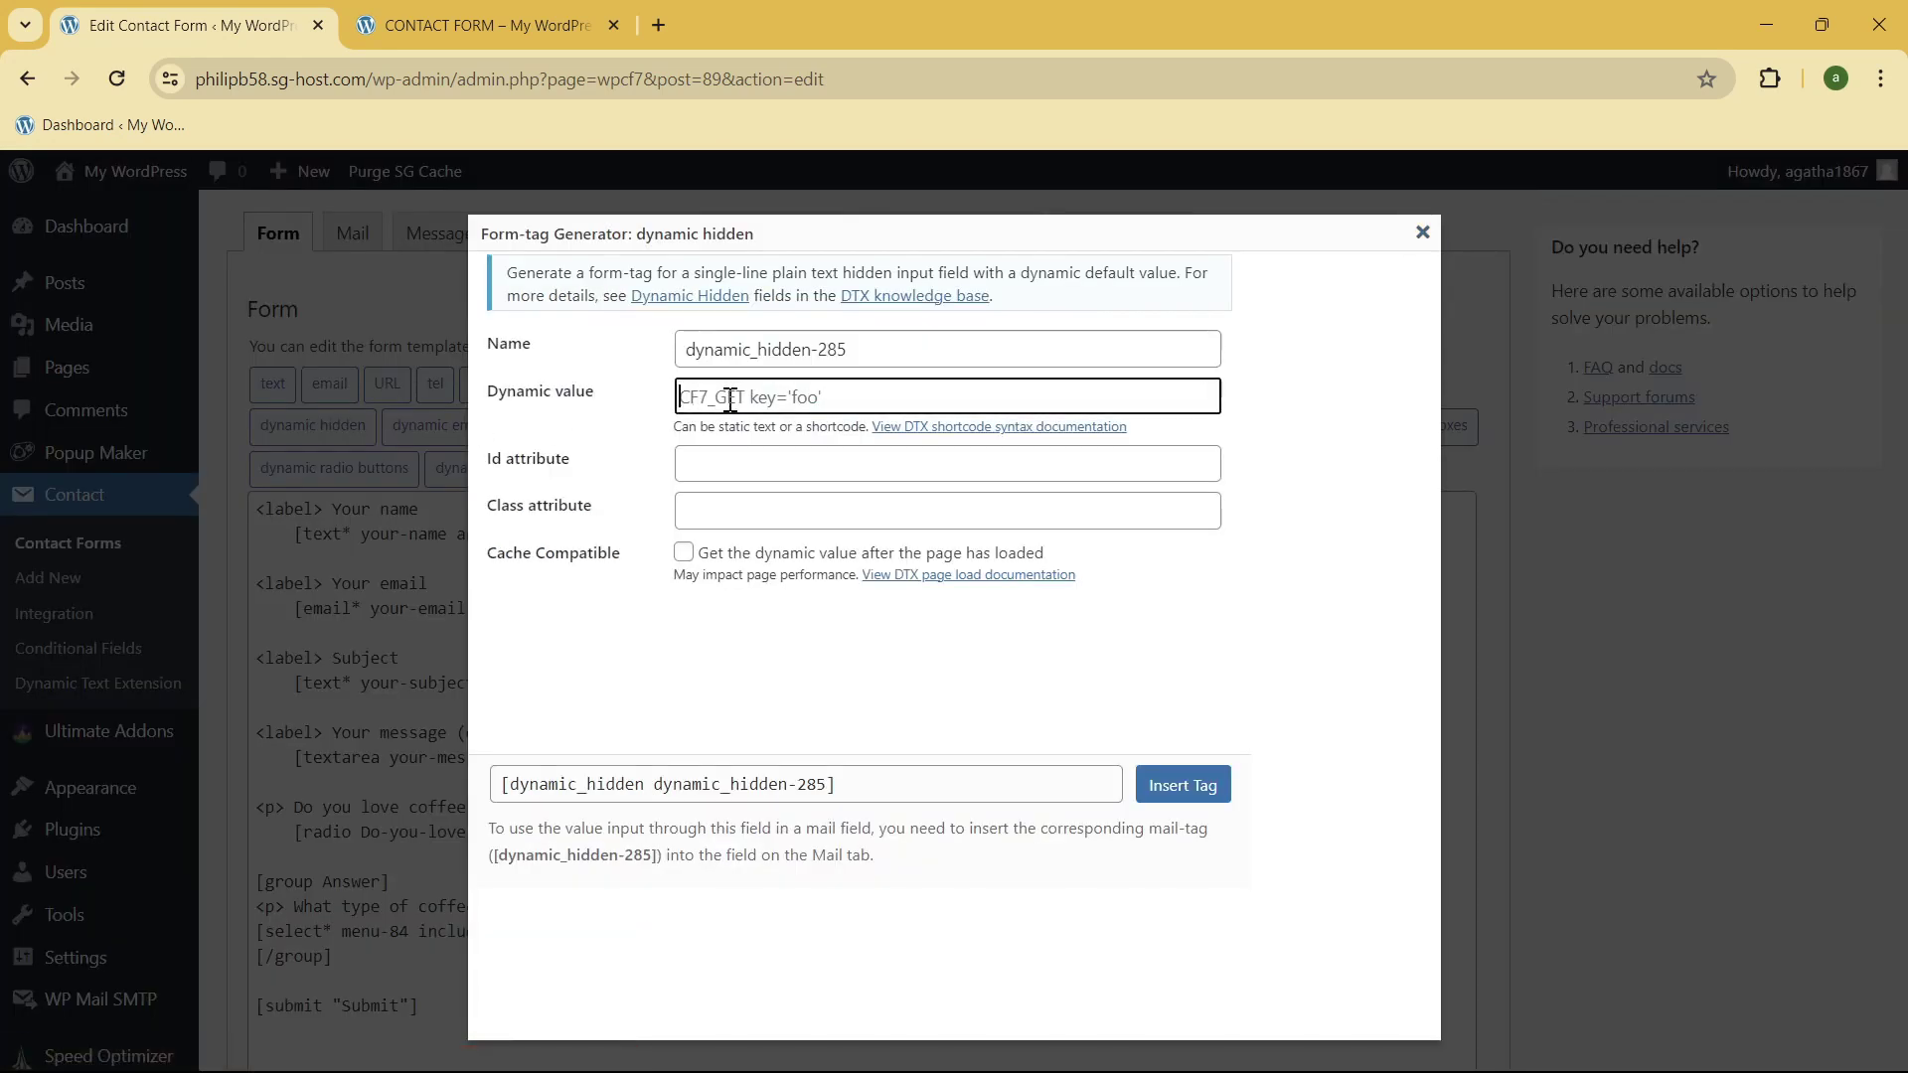
left_click(546, 350)
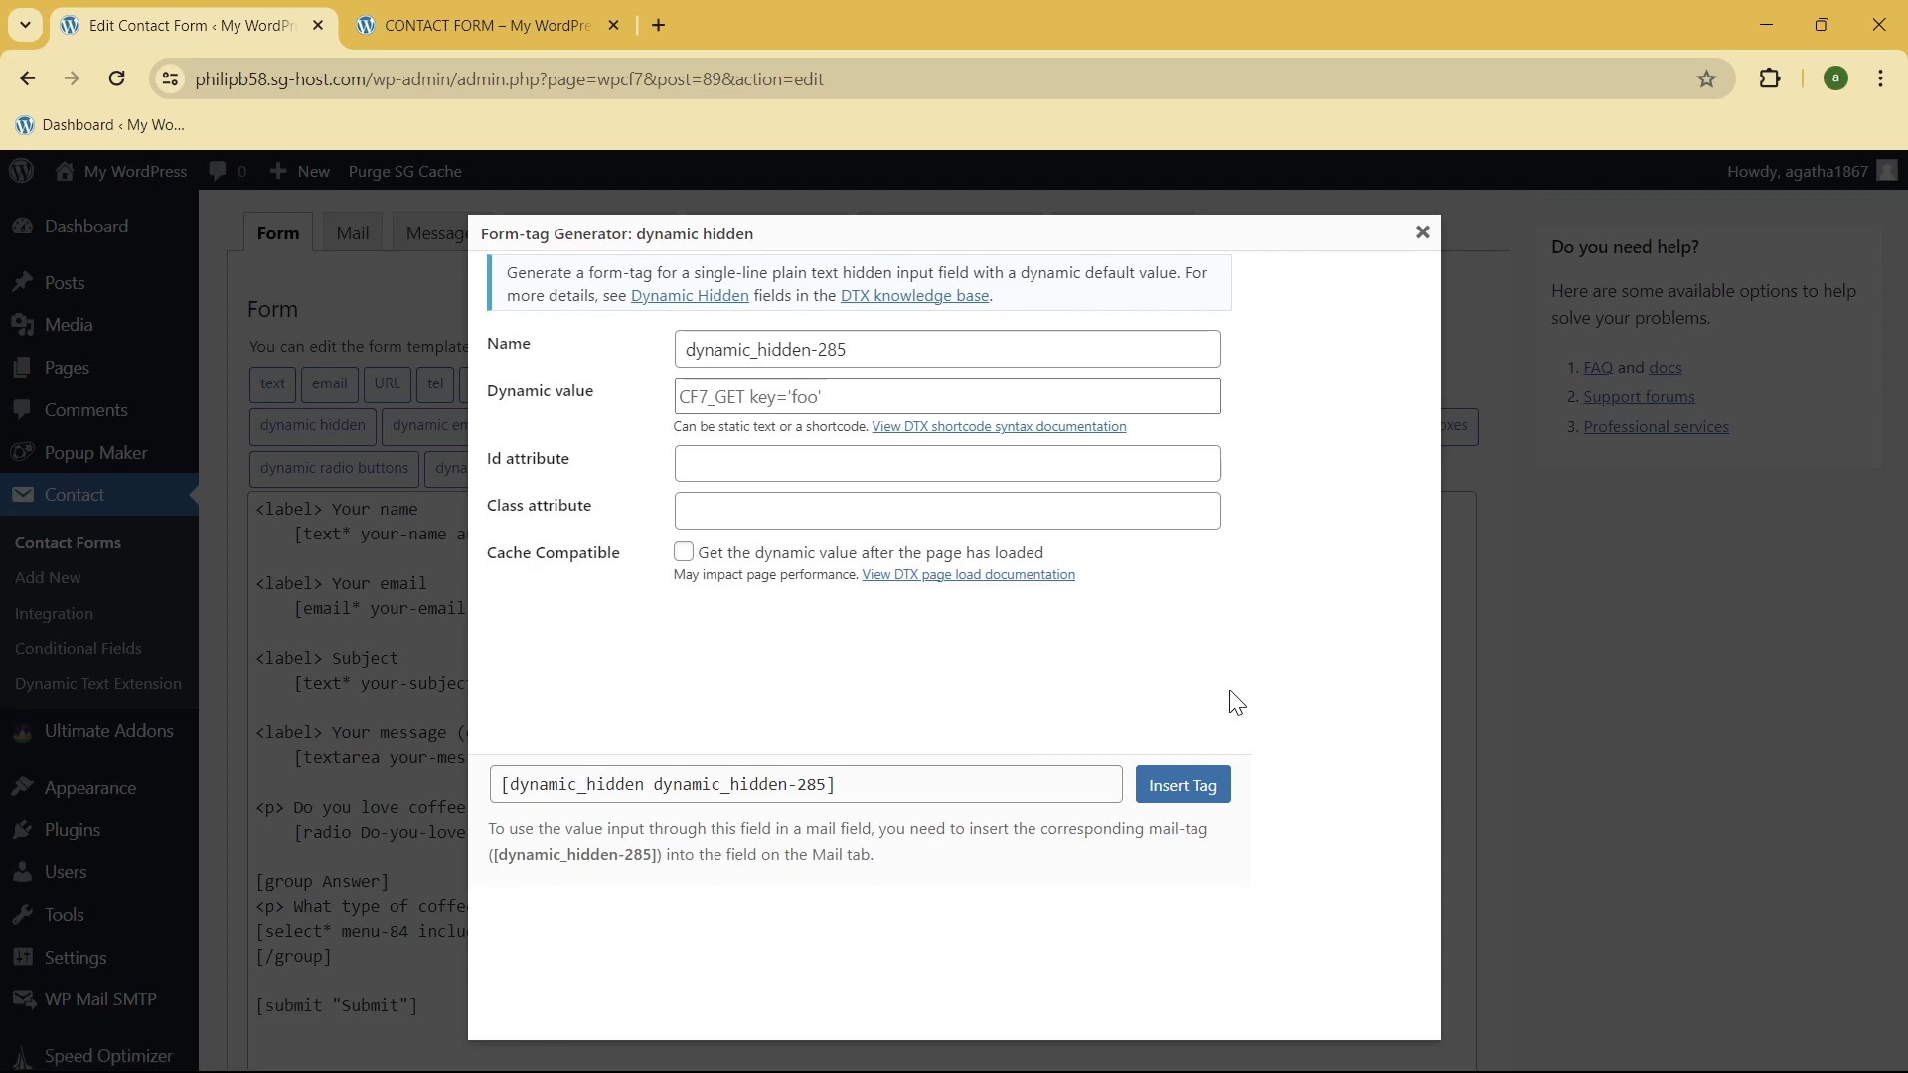
- Paste the three dynamichidden field lines for page title, URL and ID into the Form template
left_click(1556, 743)
type("4")
key("BackSpace")
type("[dynamichidden dynamichidden-page-title \"CF7_get_post_var key='title'\"] [dynamichidden dynamichidden-url \"CF7_URL\"] [dynamichidden dynamichidden-id \"CF7_get_post_var key='ID'\"")
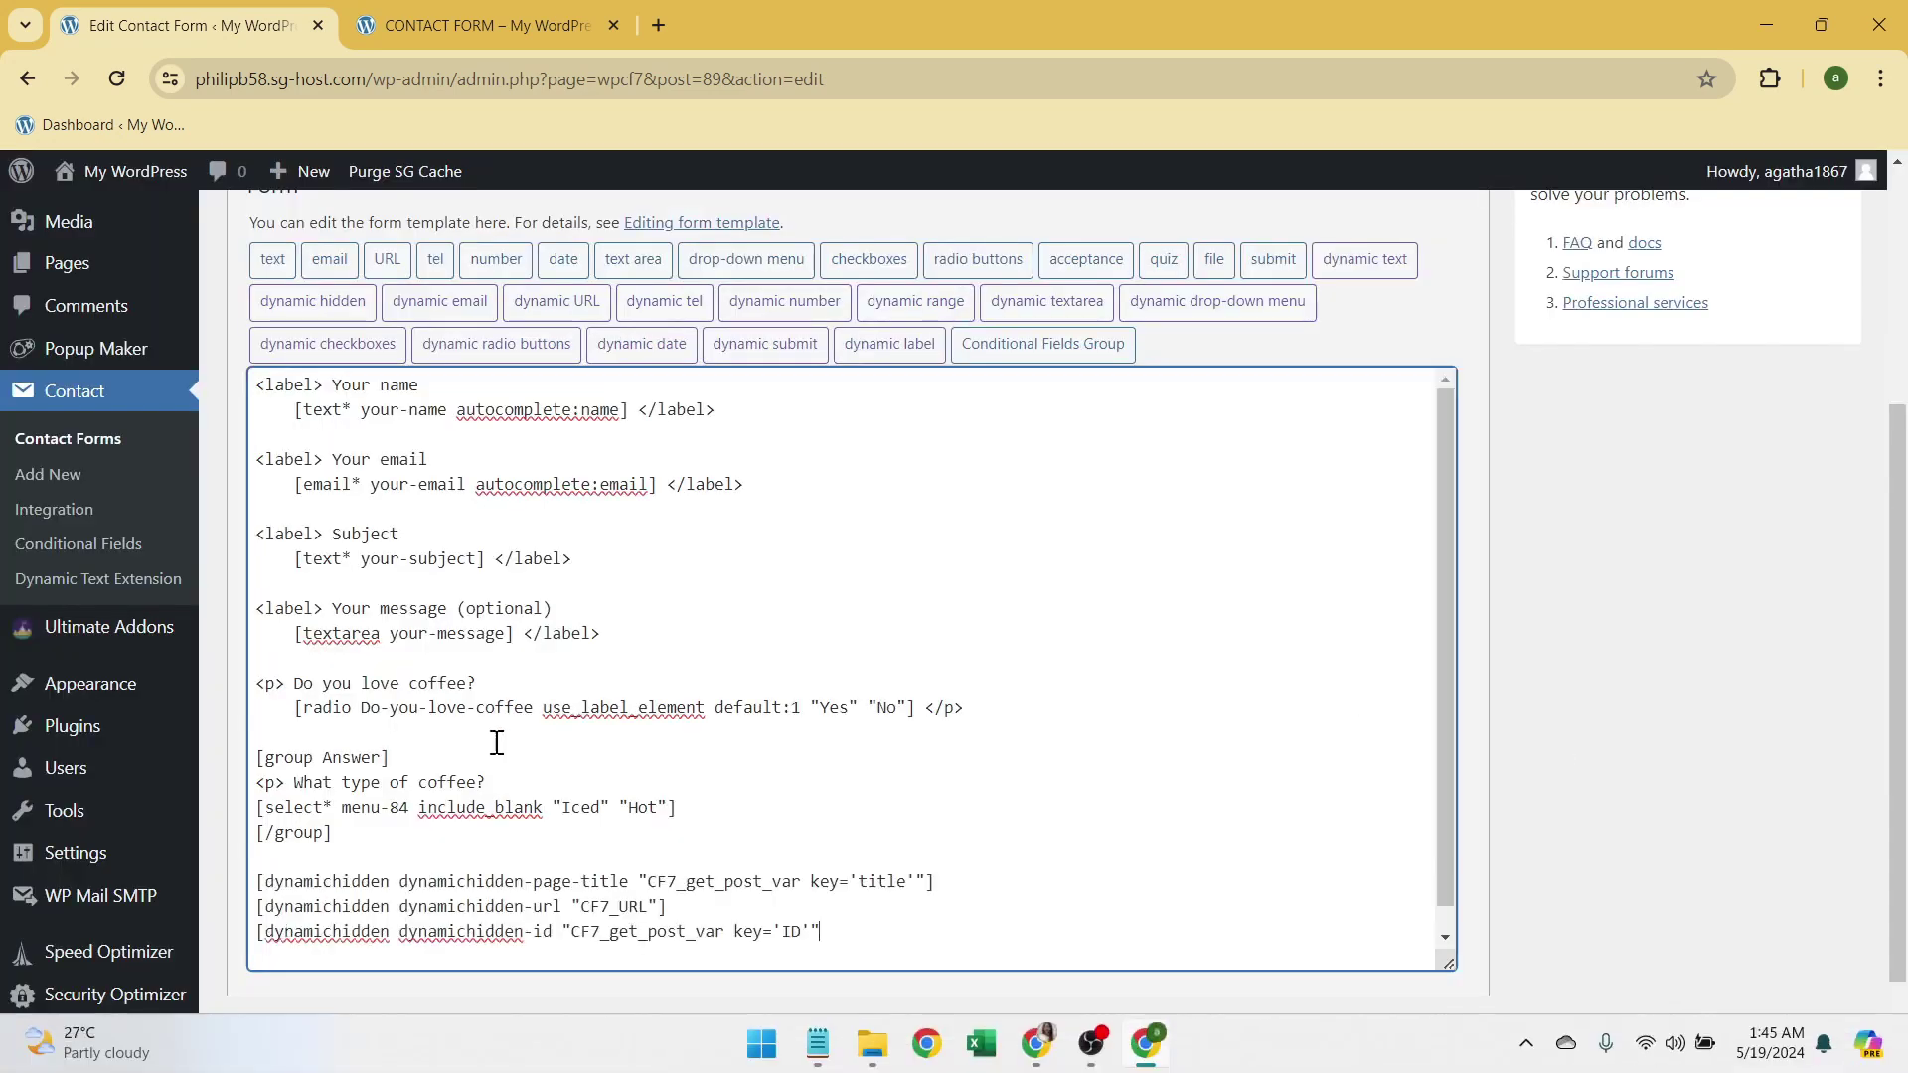
scroll(1584, 553, "down", 1)
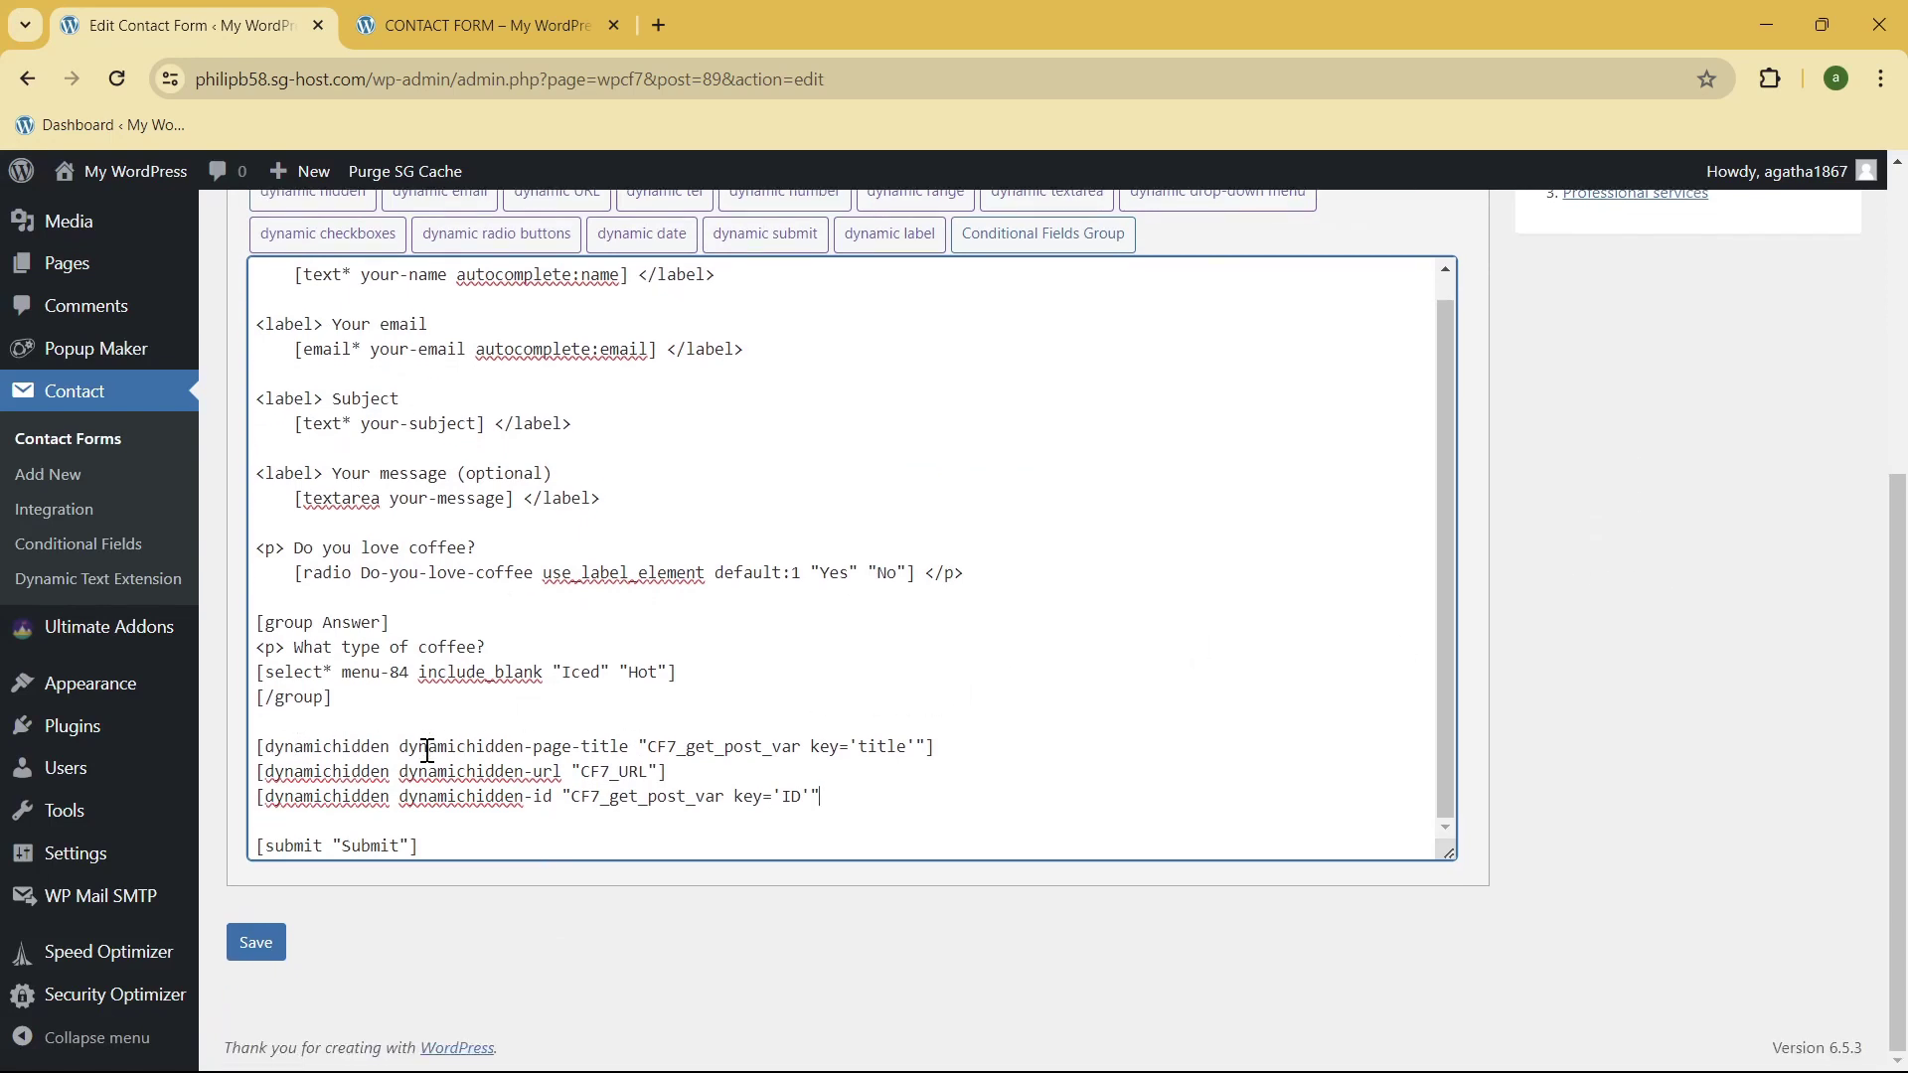
scroll(576, 735, "up", 1)
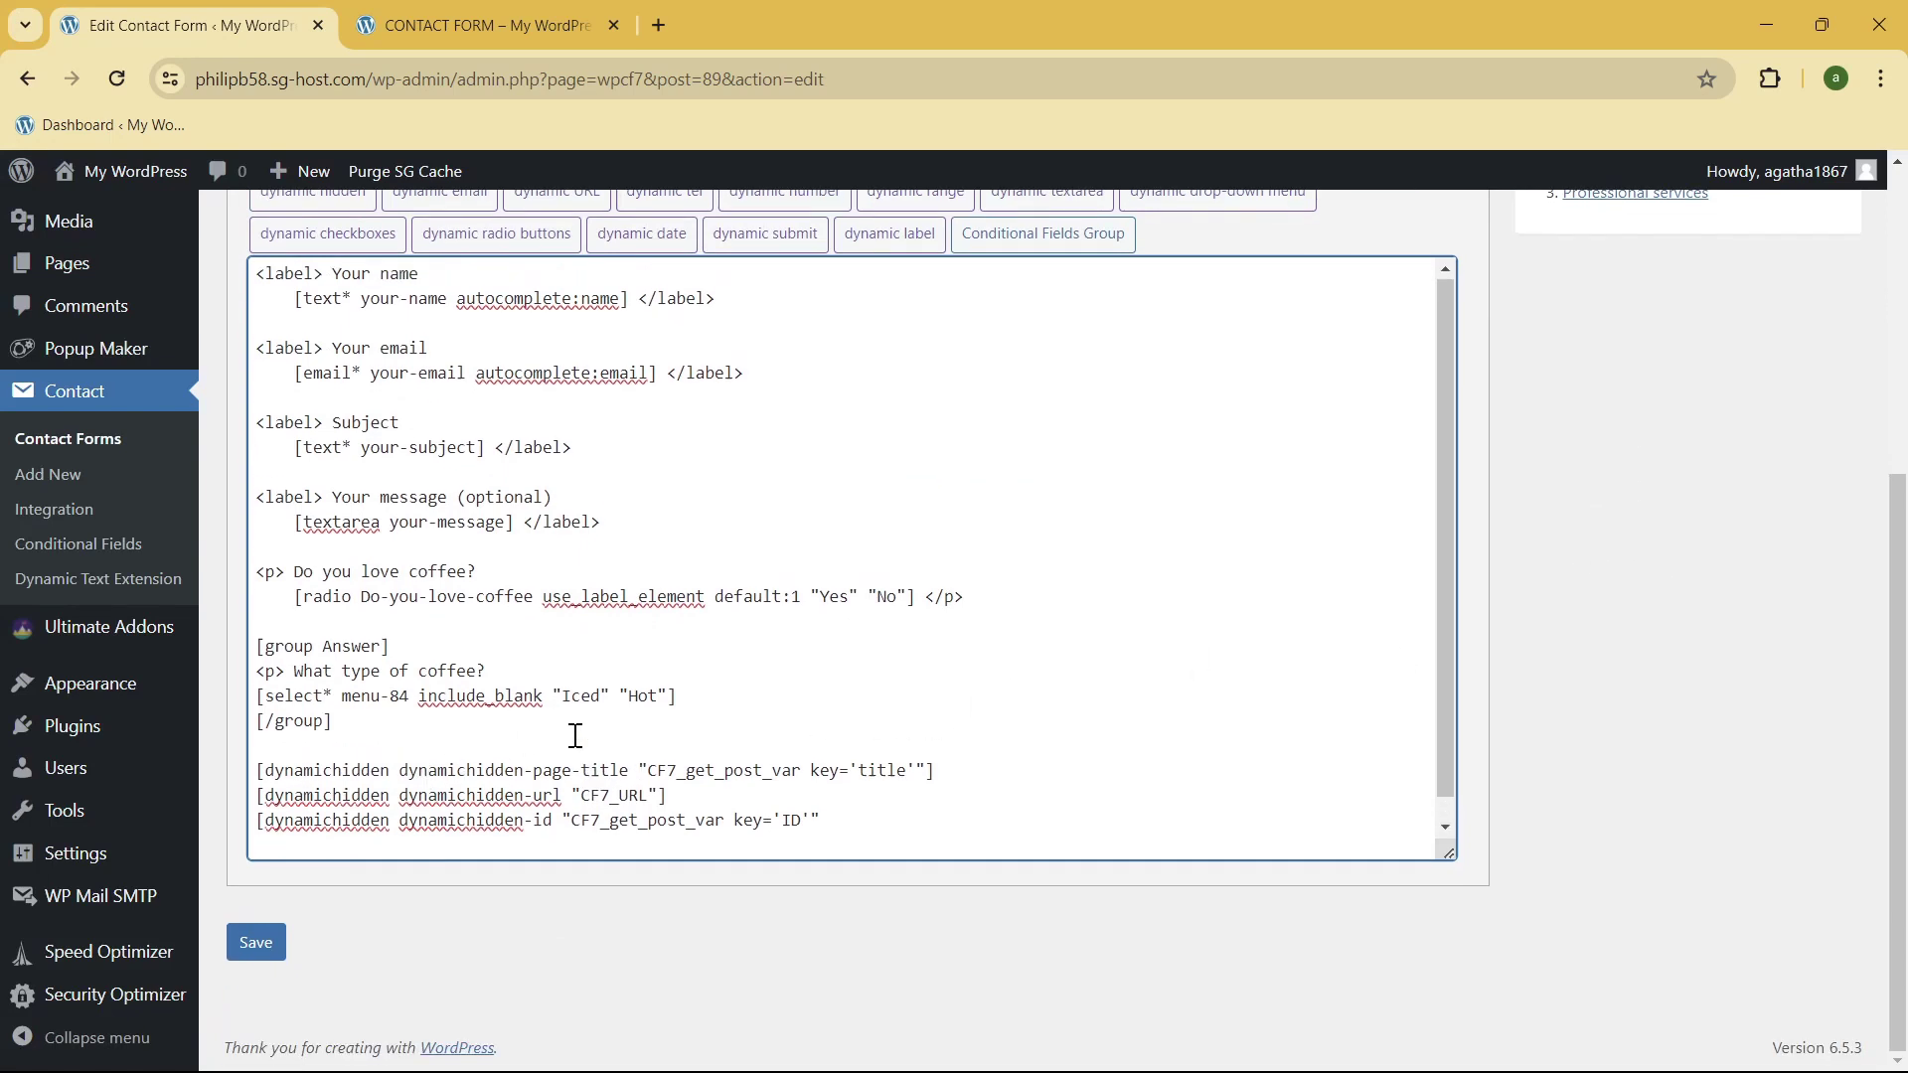
scroll(460, 745, "down", 1)
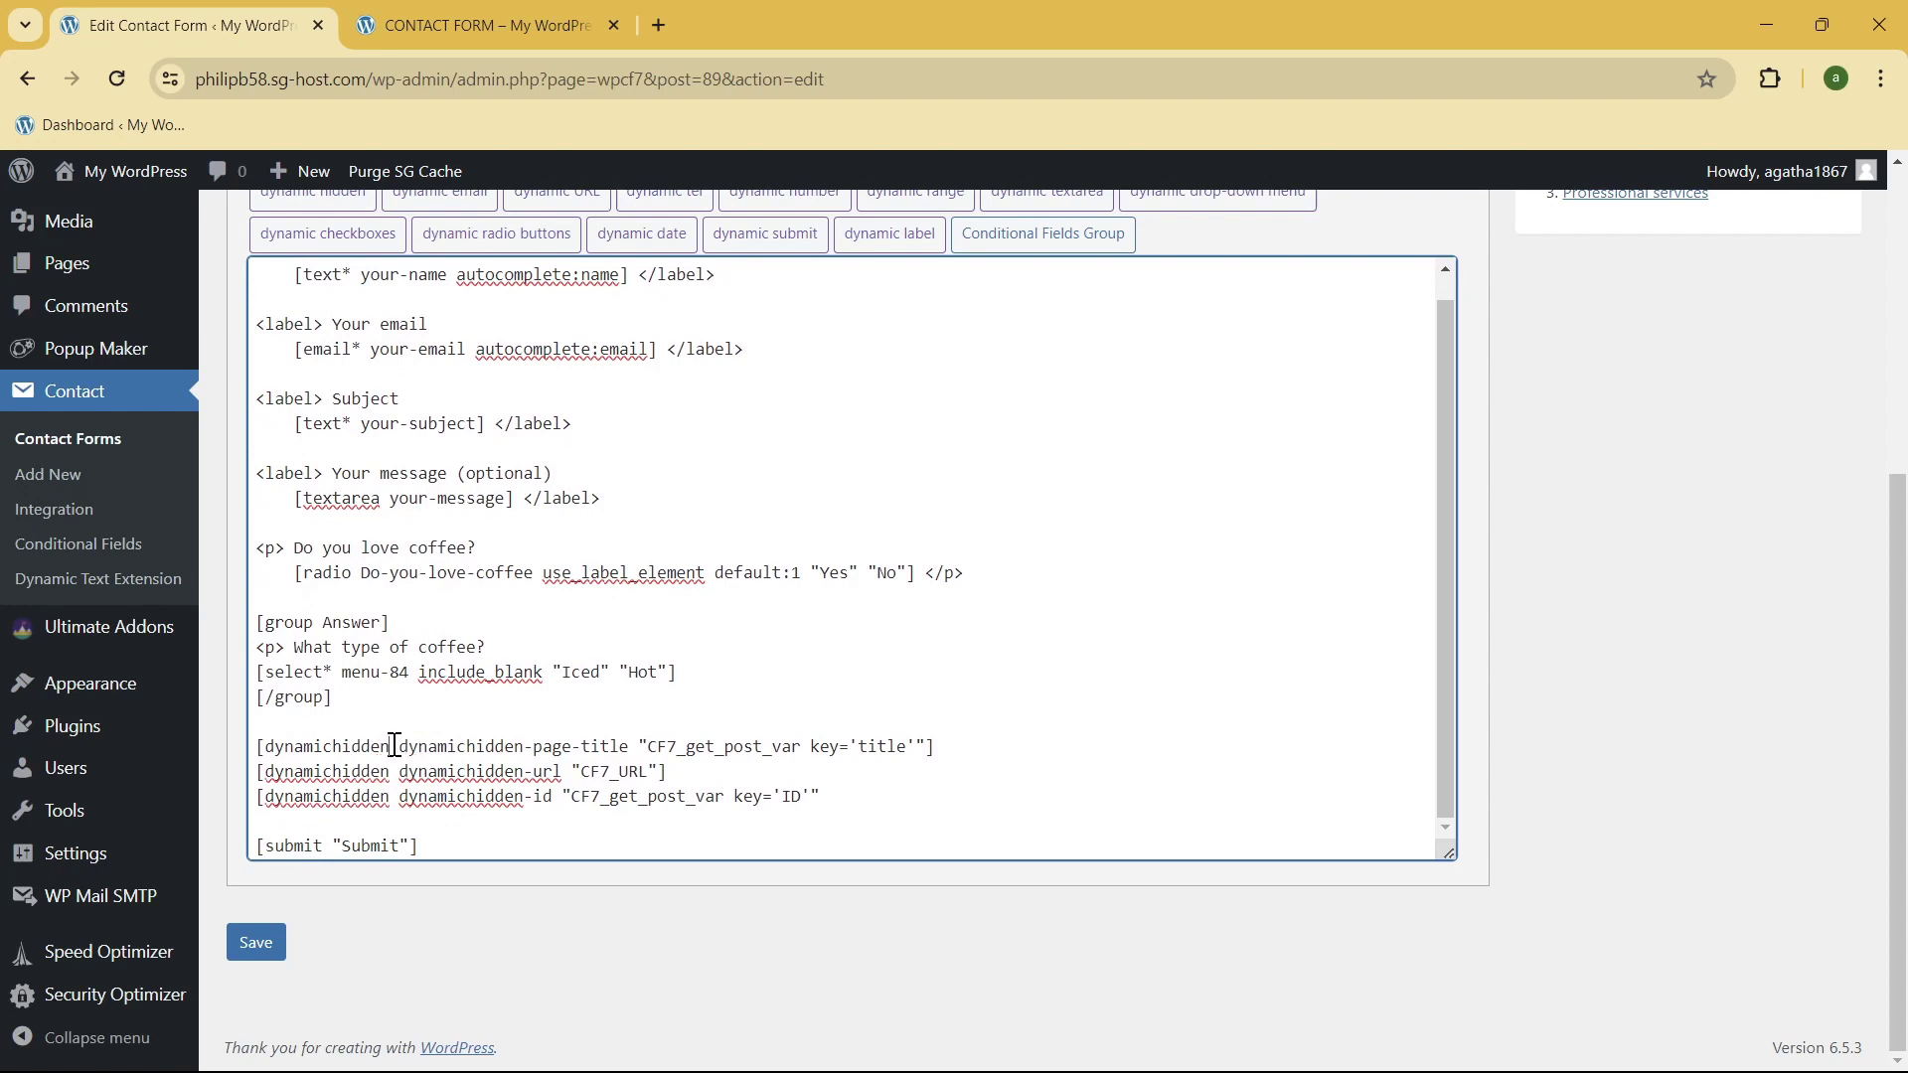
- Review the dynamichidden-page-title and dynamichidden-id field lines, then save the contact form
left_click_drag(393, 745, 273, 747)
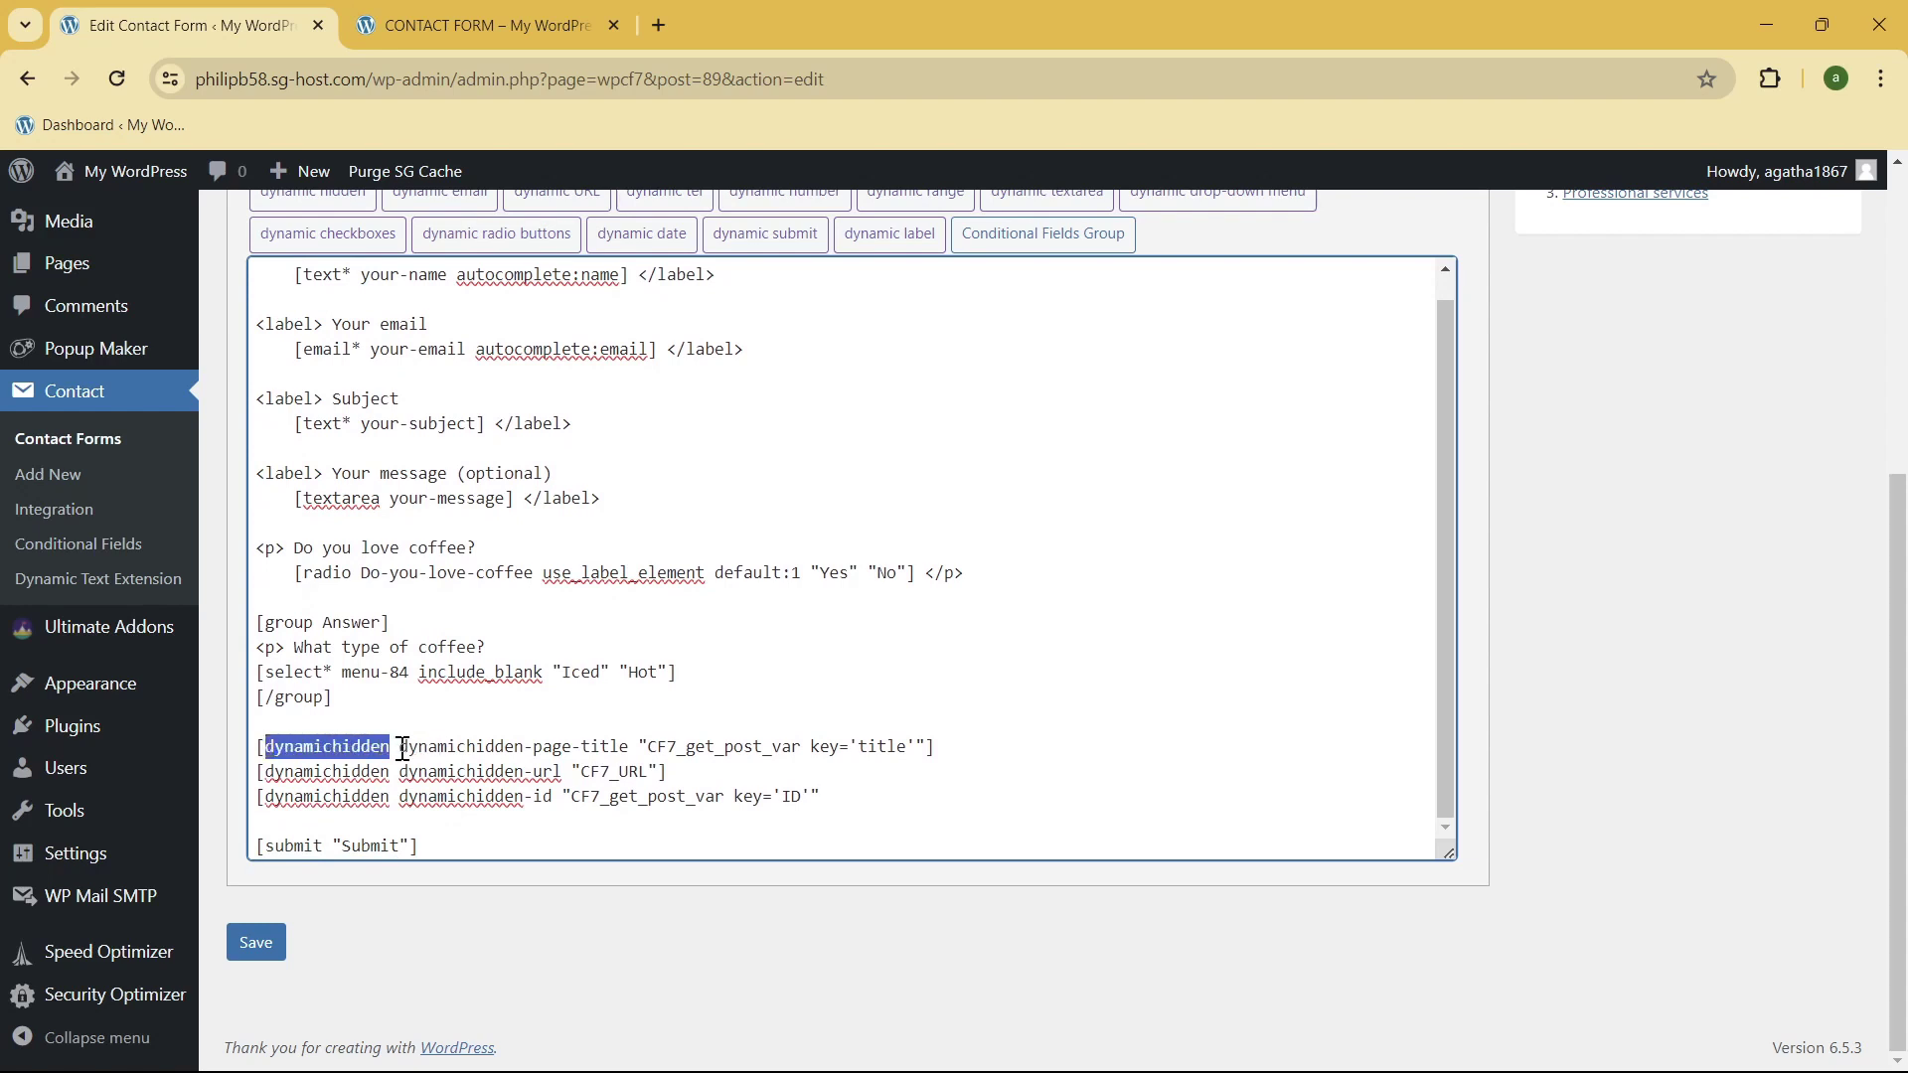
left_click_drag(398, 746, 888, 746)
left_click(899, 747)
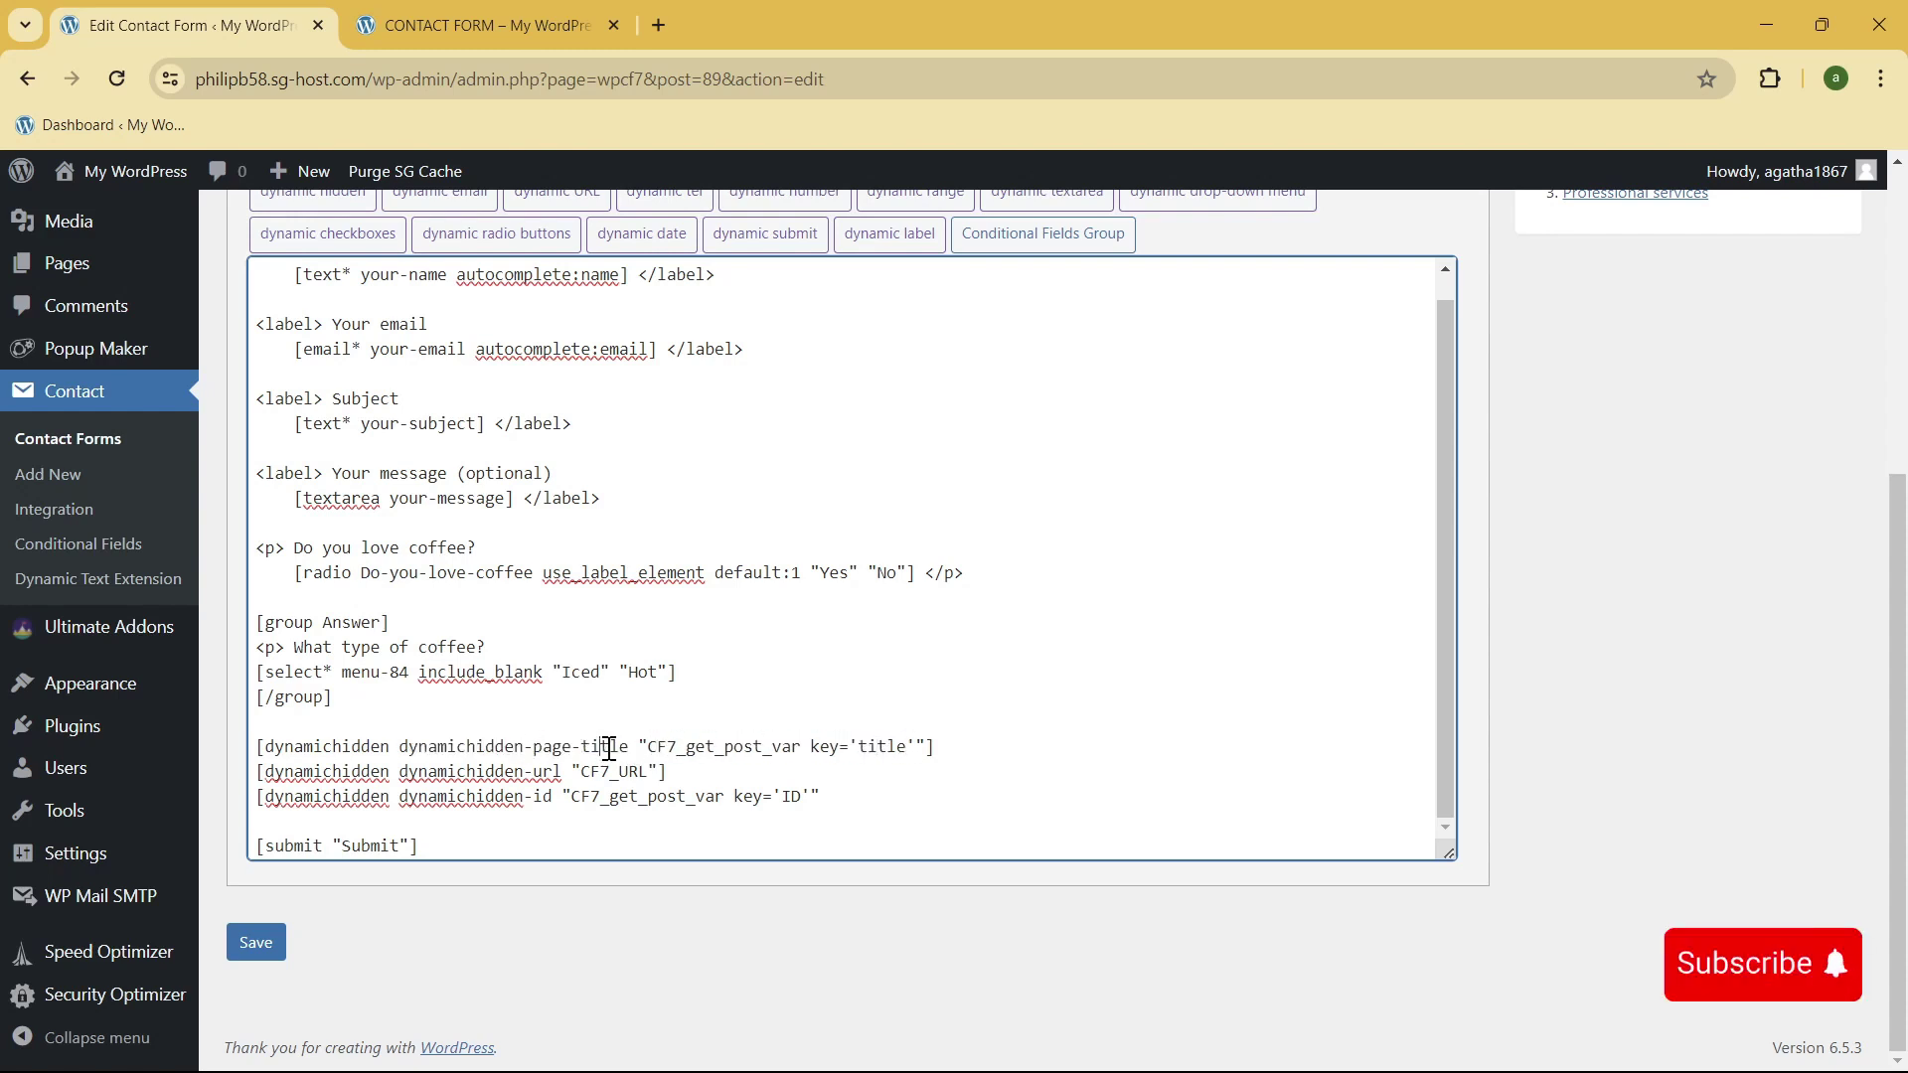
left_click(545, 797)
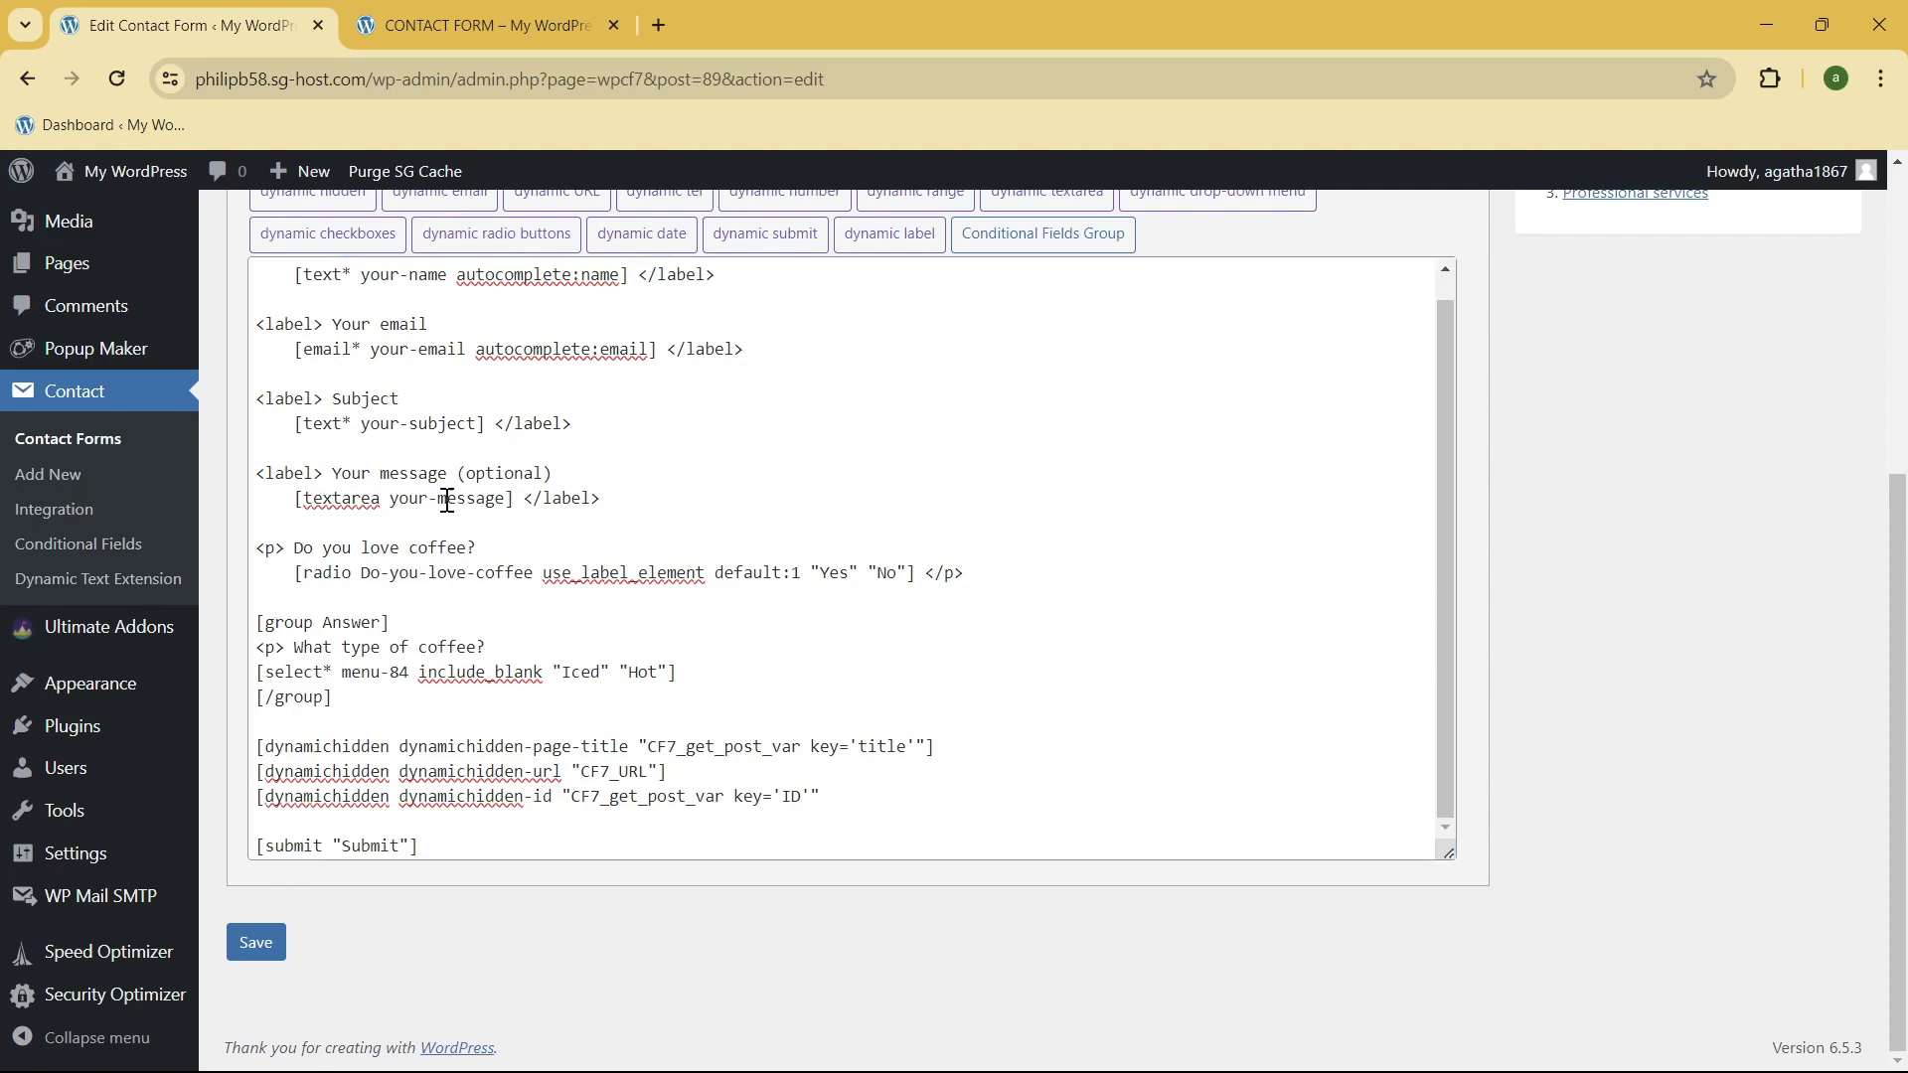
scroll(447, 497, "up", 3)
scroll(1542, 568, "down", 3)
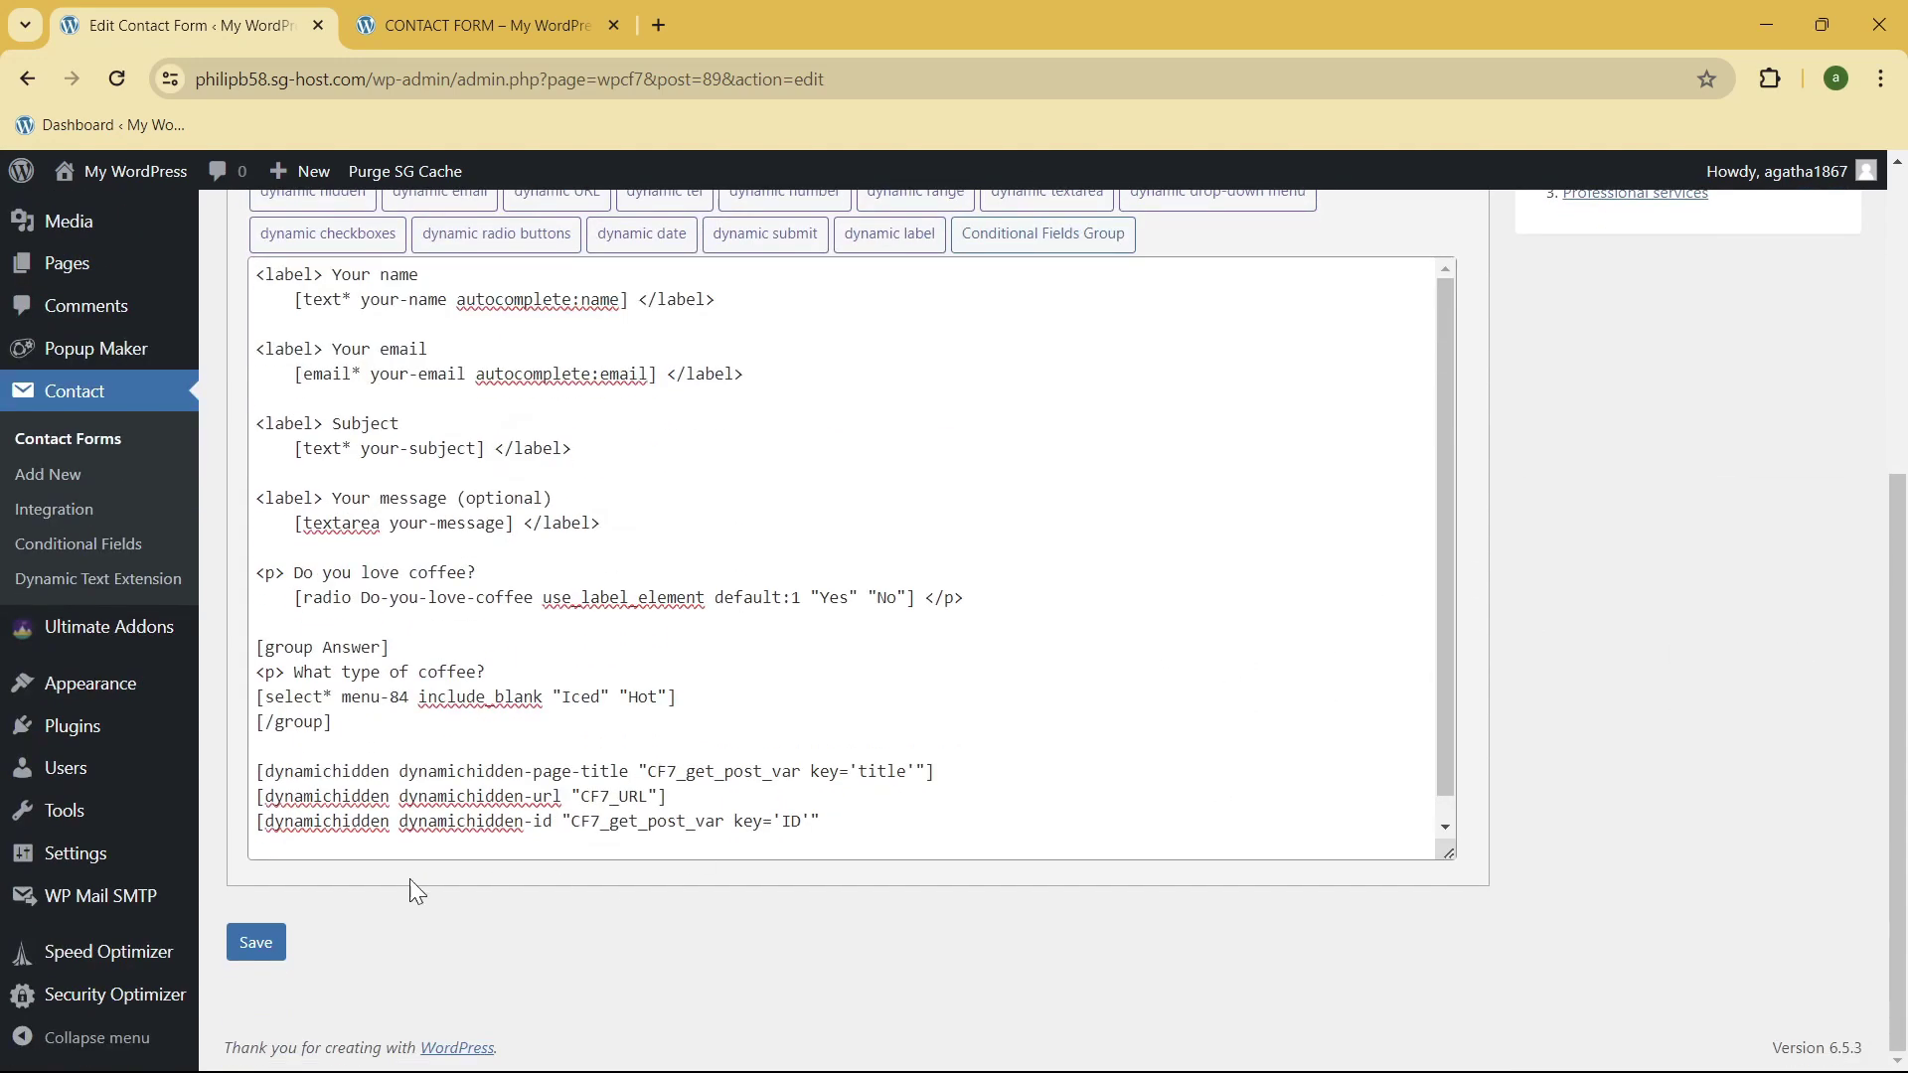
left_click(282, 941)
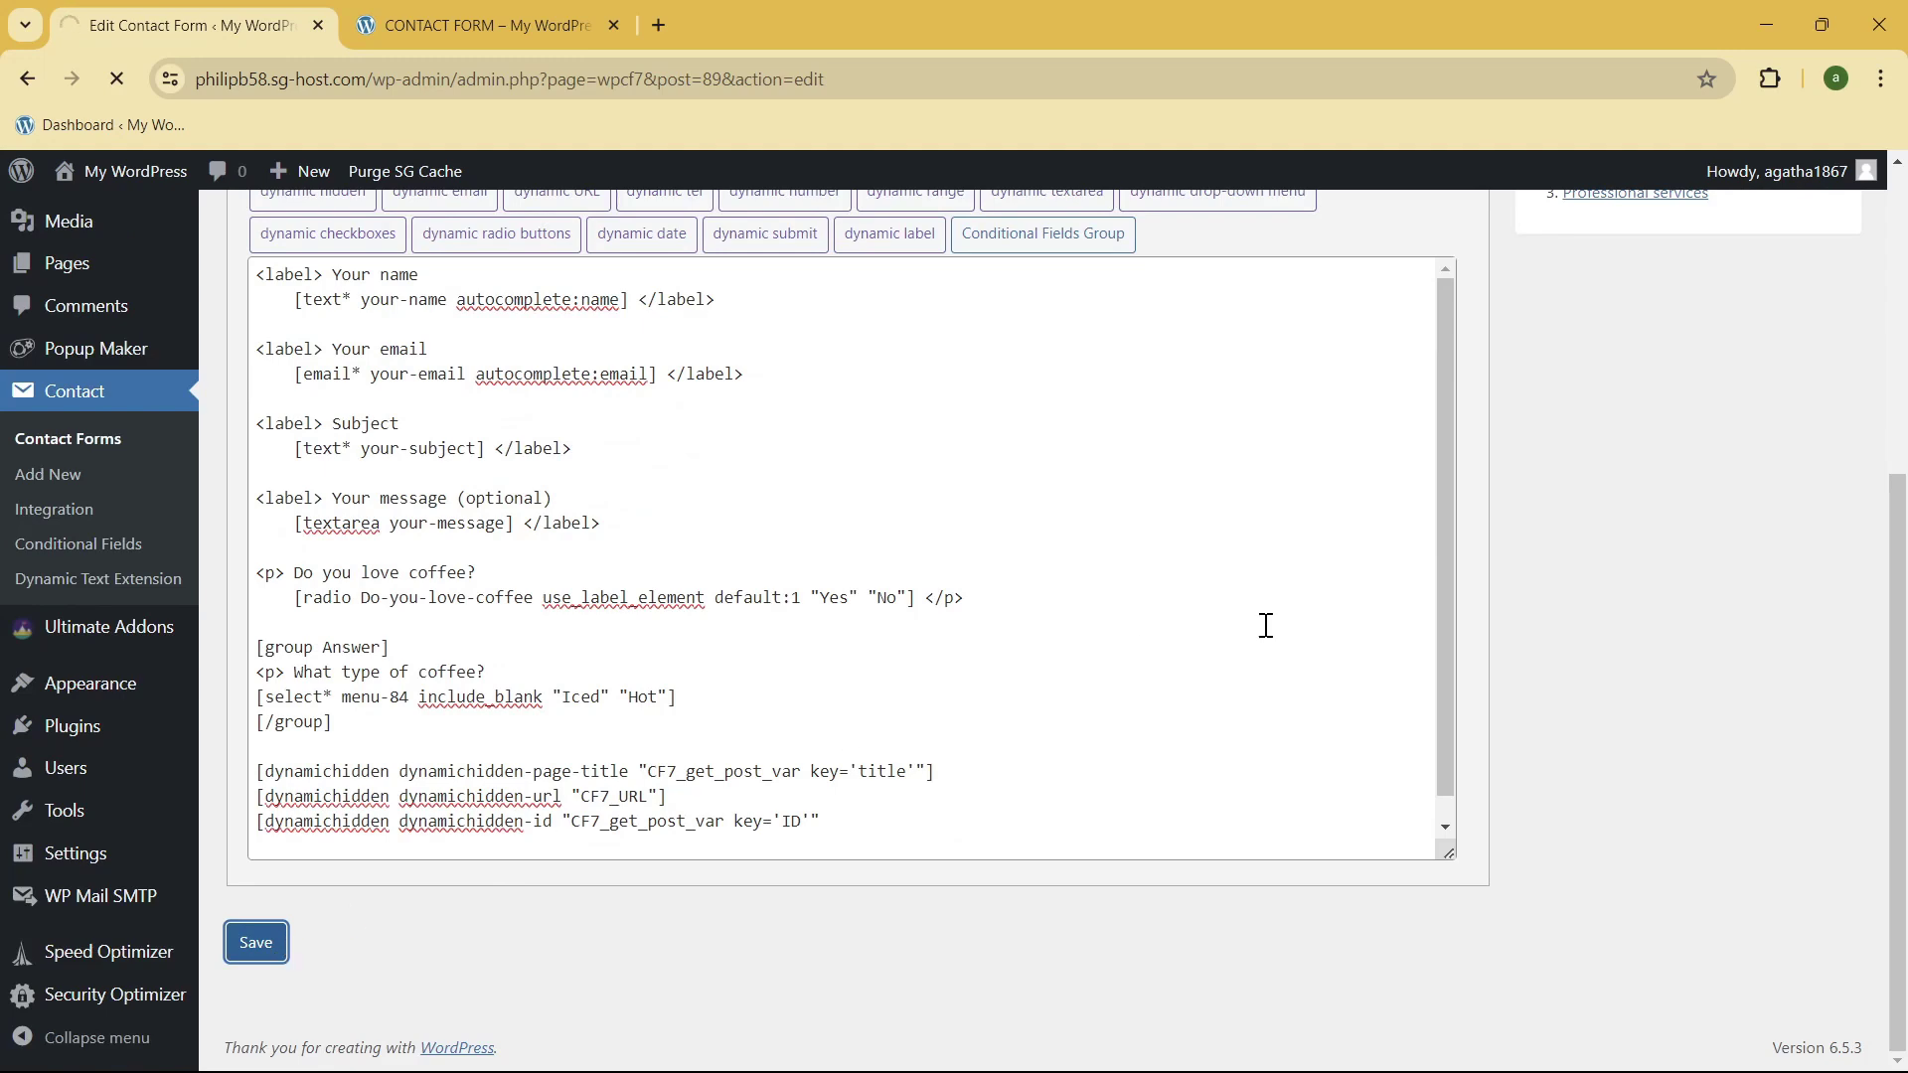
scroll(705, 621, "down", 2)
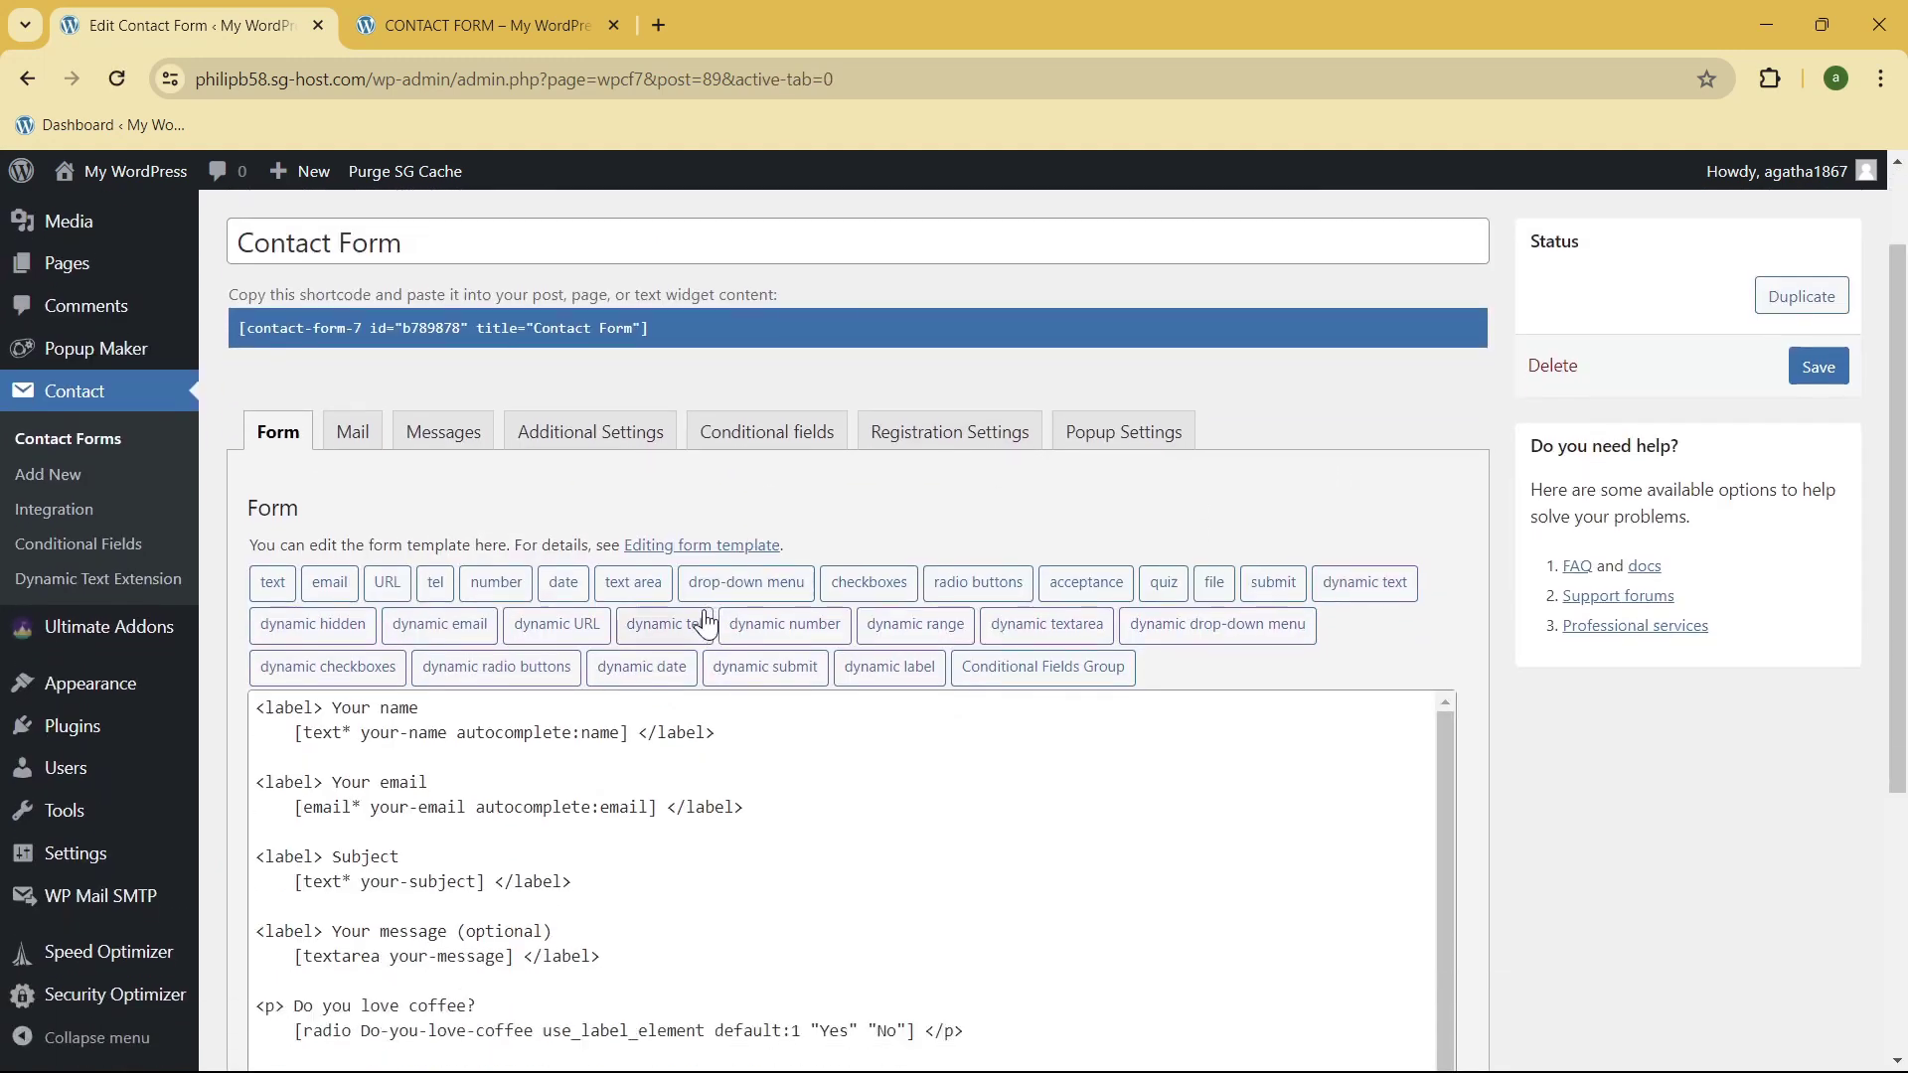
scroll(705, 621, "down", 1)
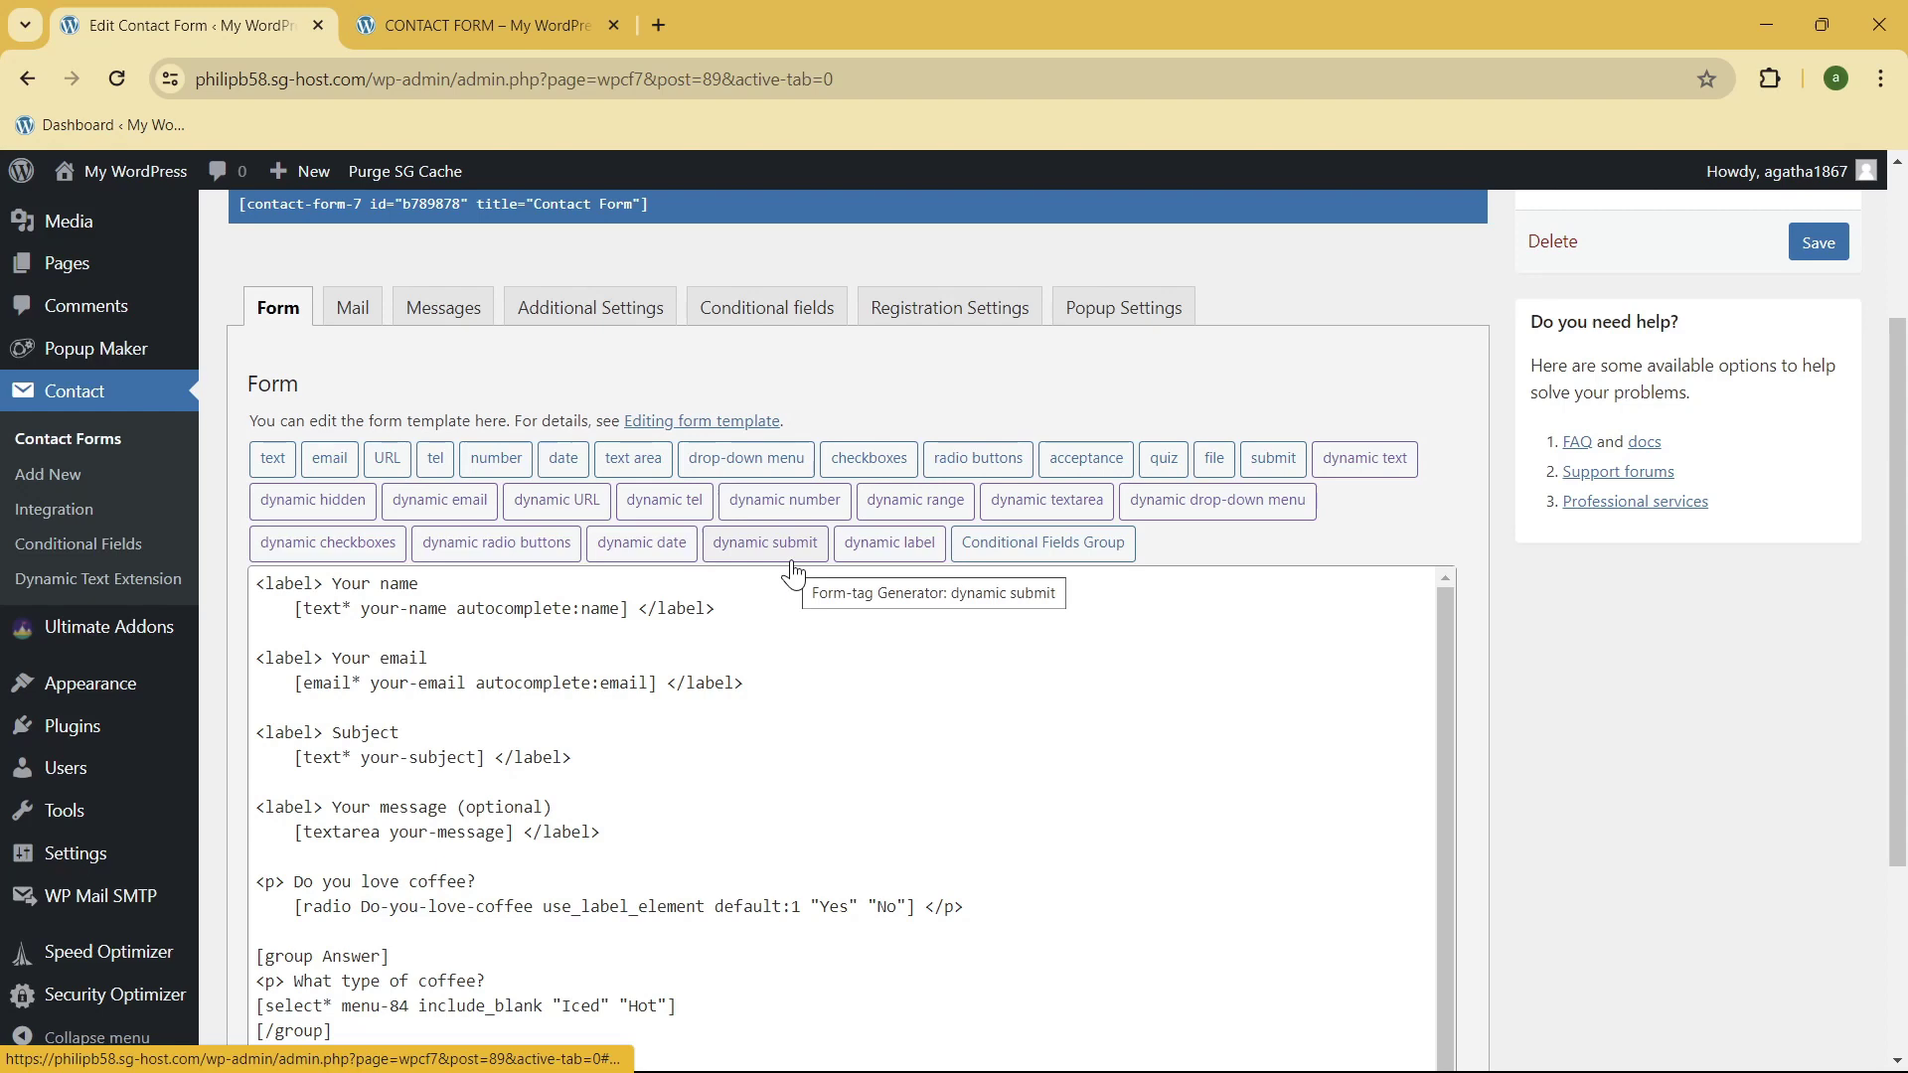
- In the Mail tab, start a new line after [your-message] in the message body
left_click(354, 308)
scroll(427, 448, "down", 2)
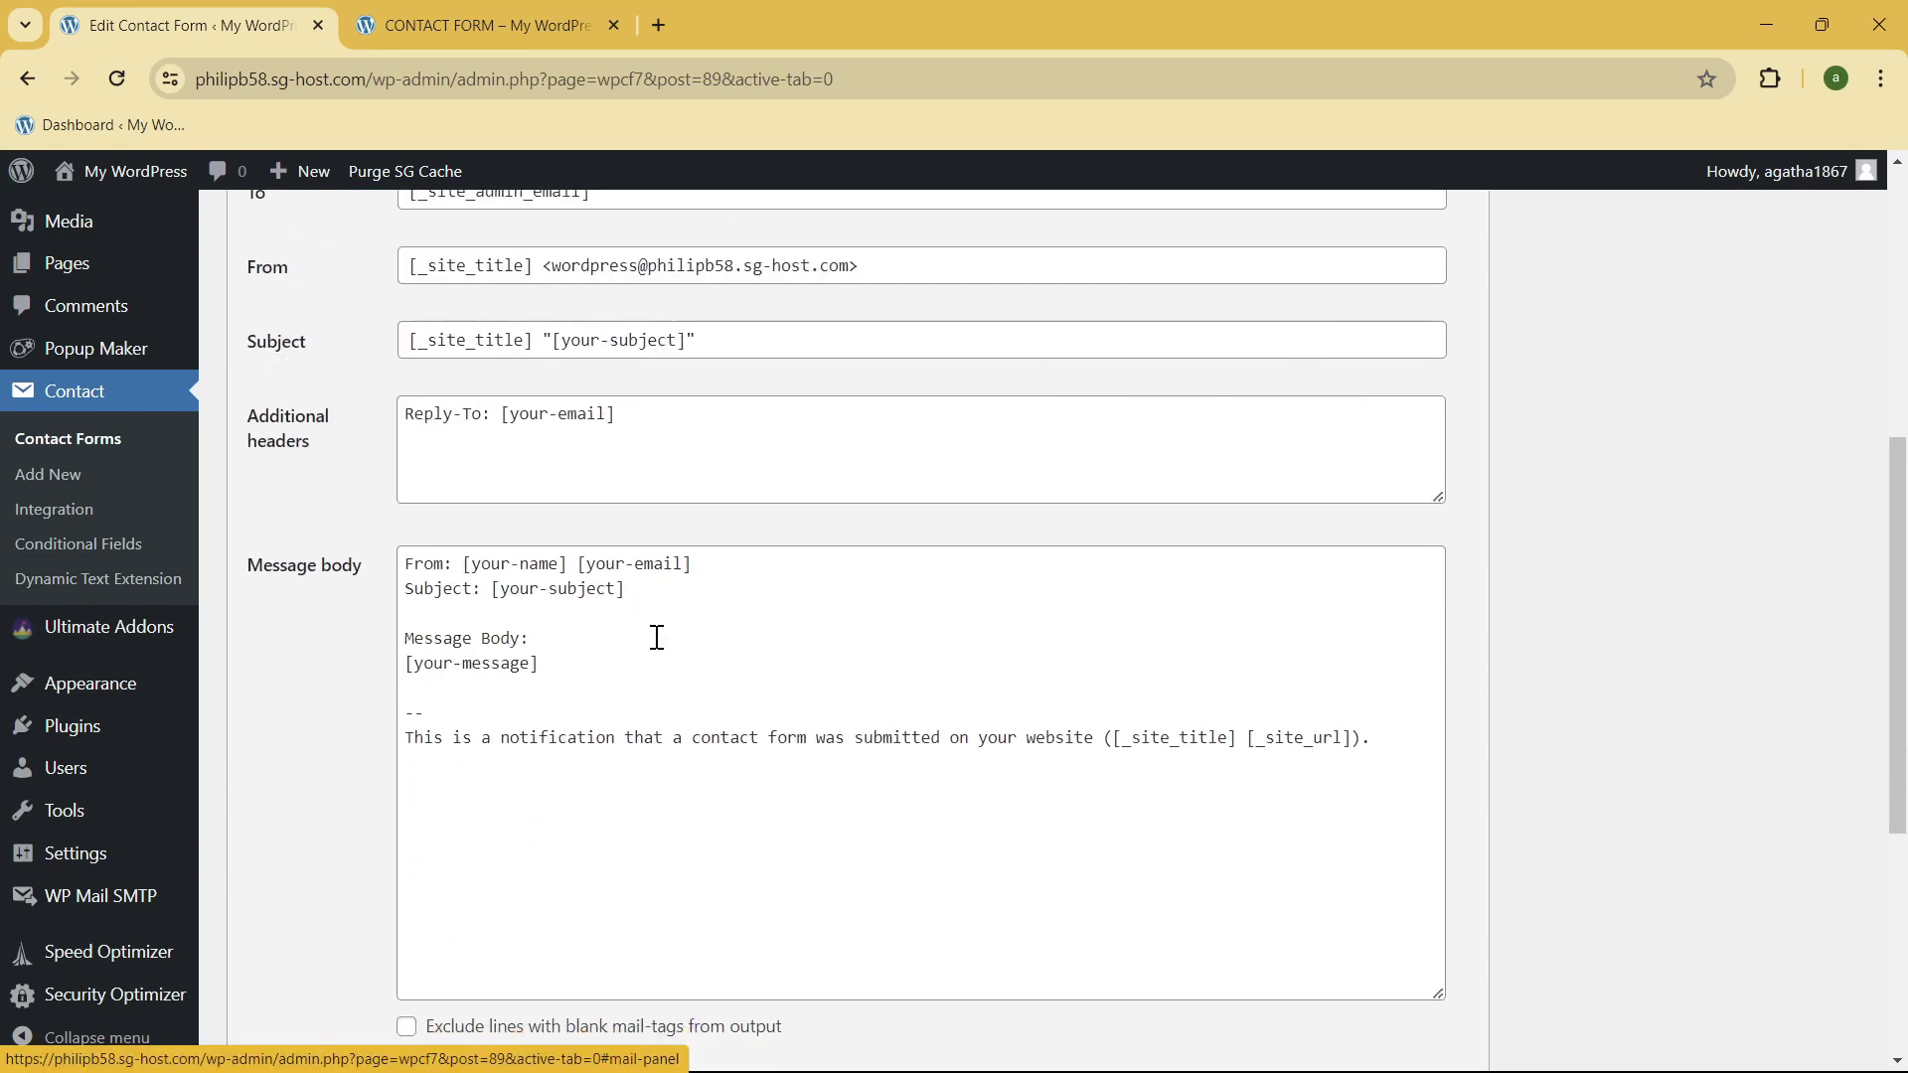
left_click(633, 663)
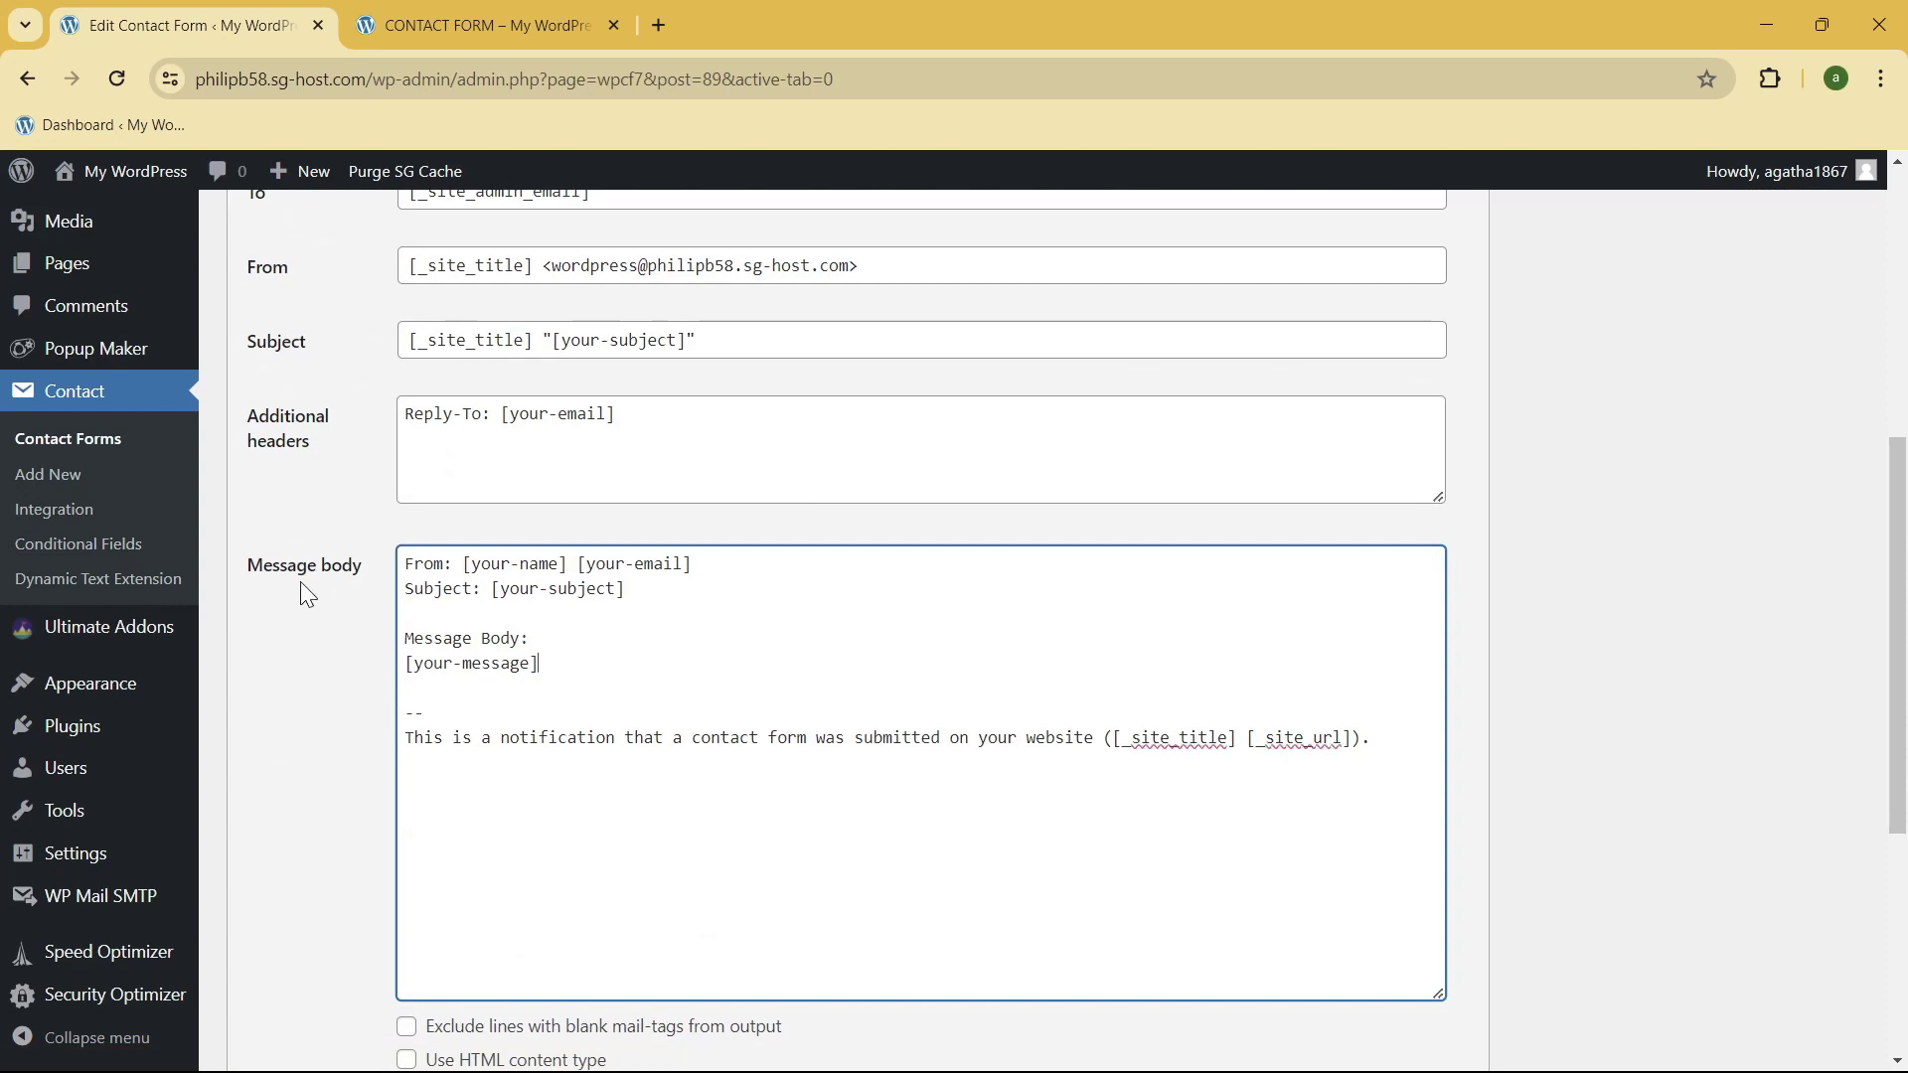
left_click(1695, 686)
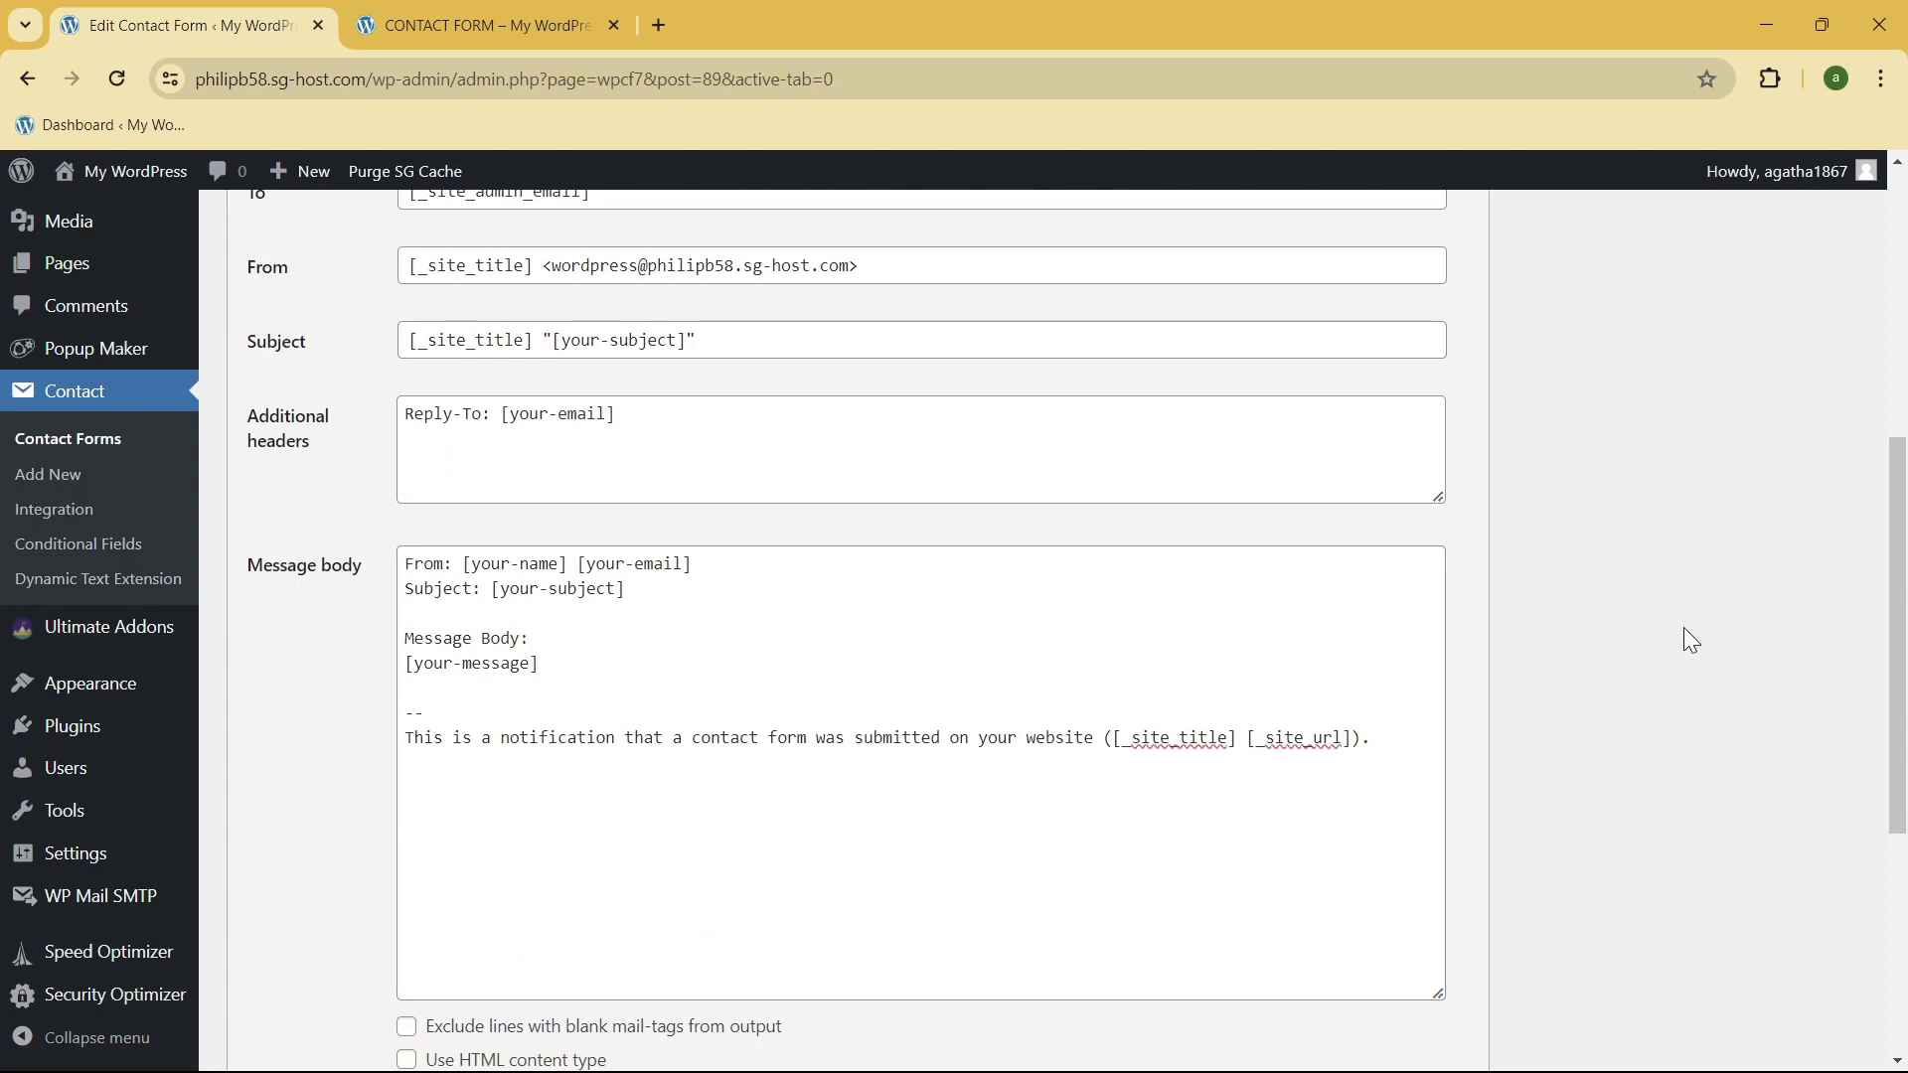
type("4")
key("BackSpace")
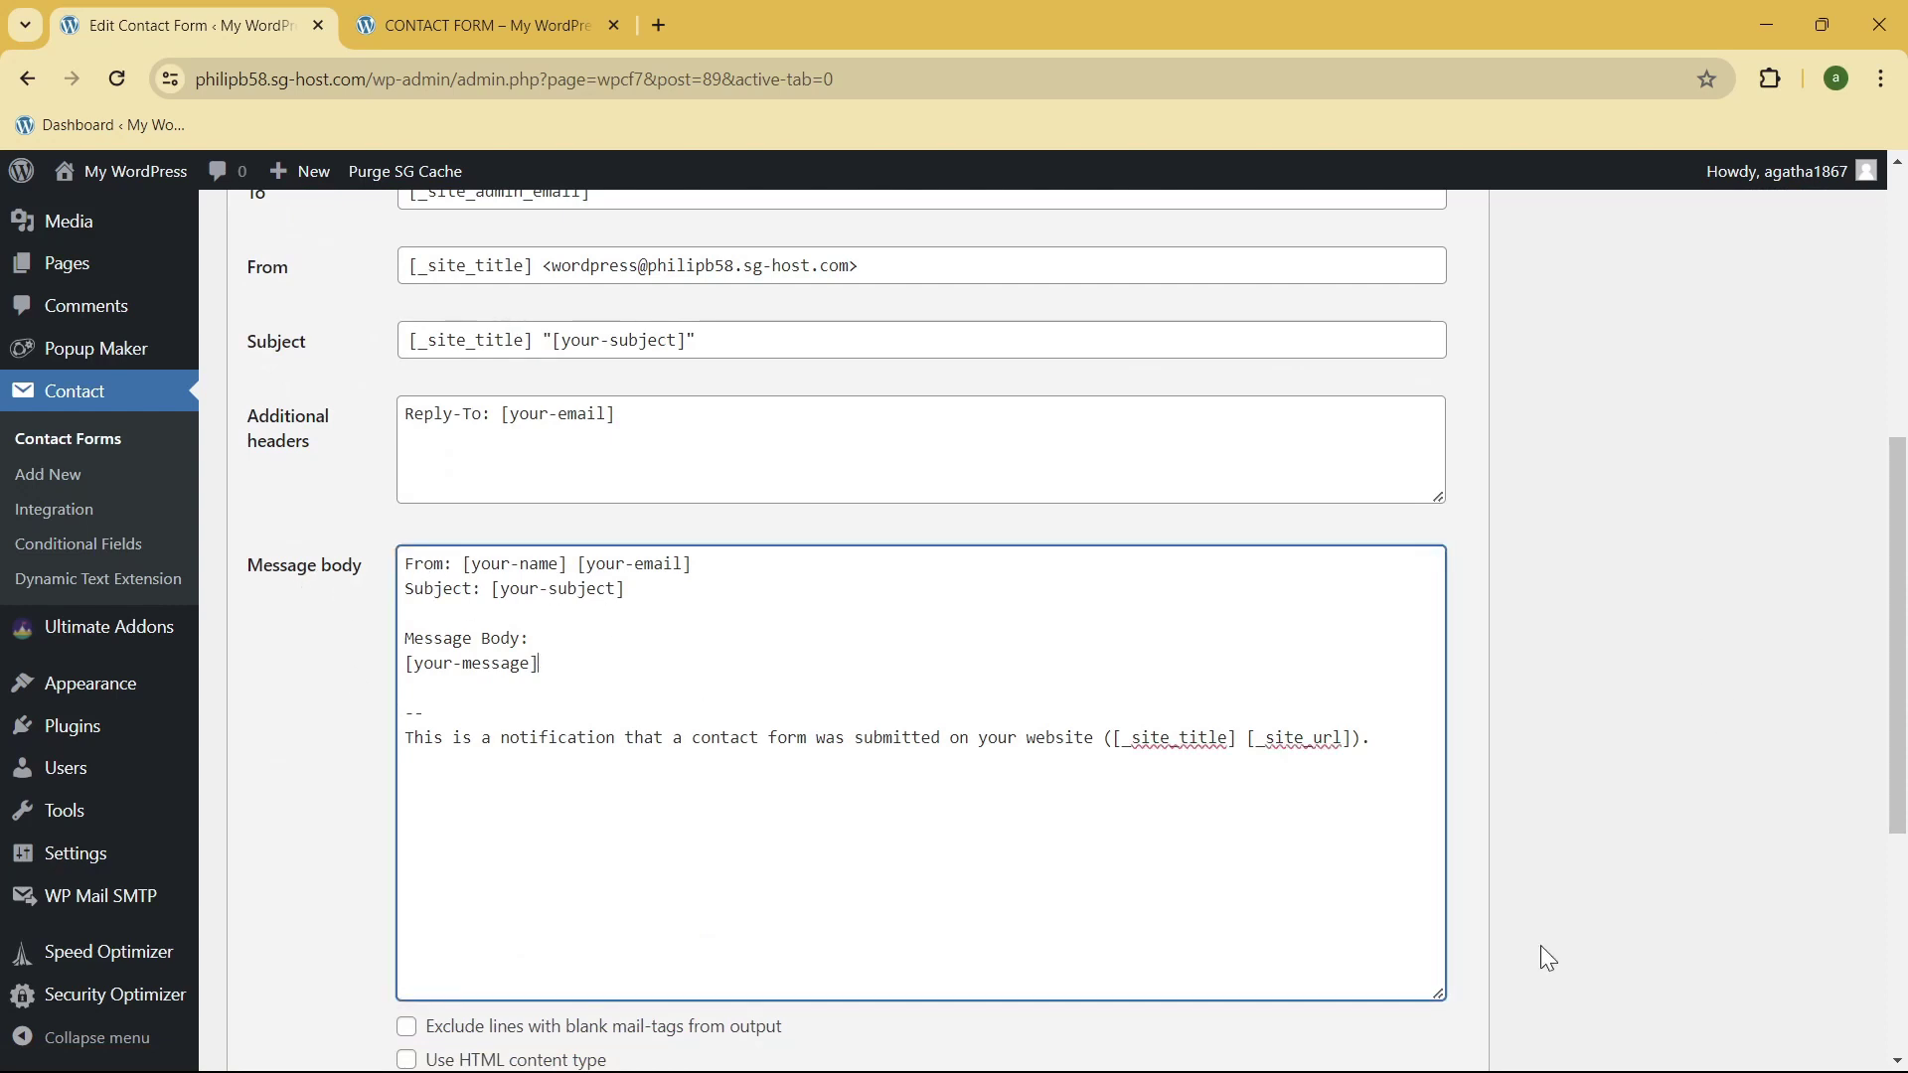
key("Return")
key("Return")
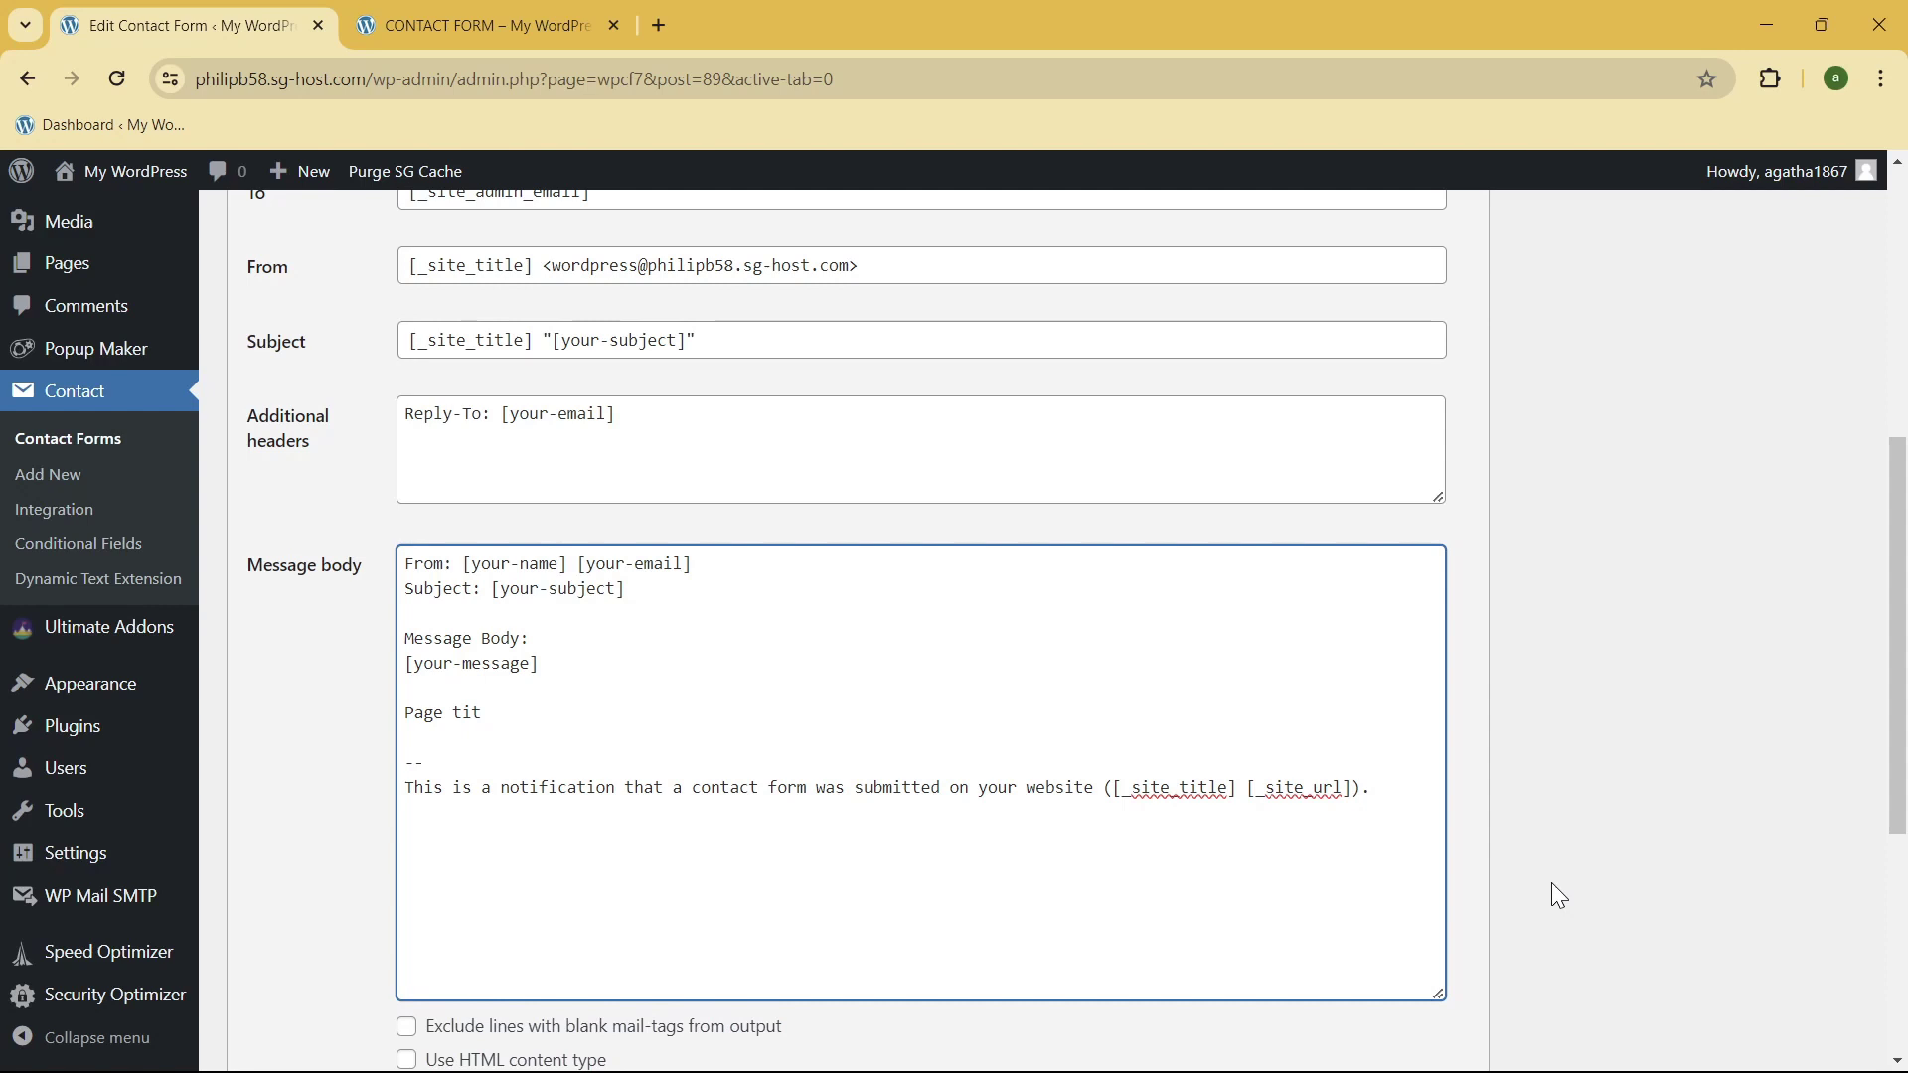
- Type the 'Page Title:', 'URL:' and 'Page ID:' label lines into the message body
type("Page Title:")
key("Return")
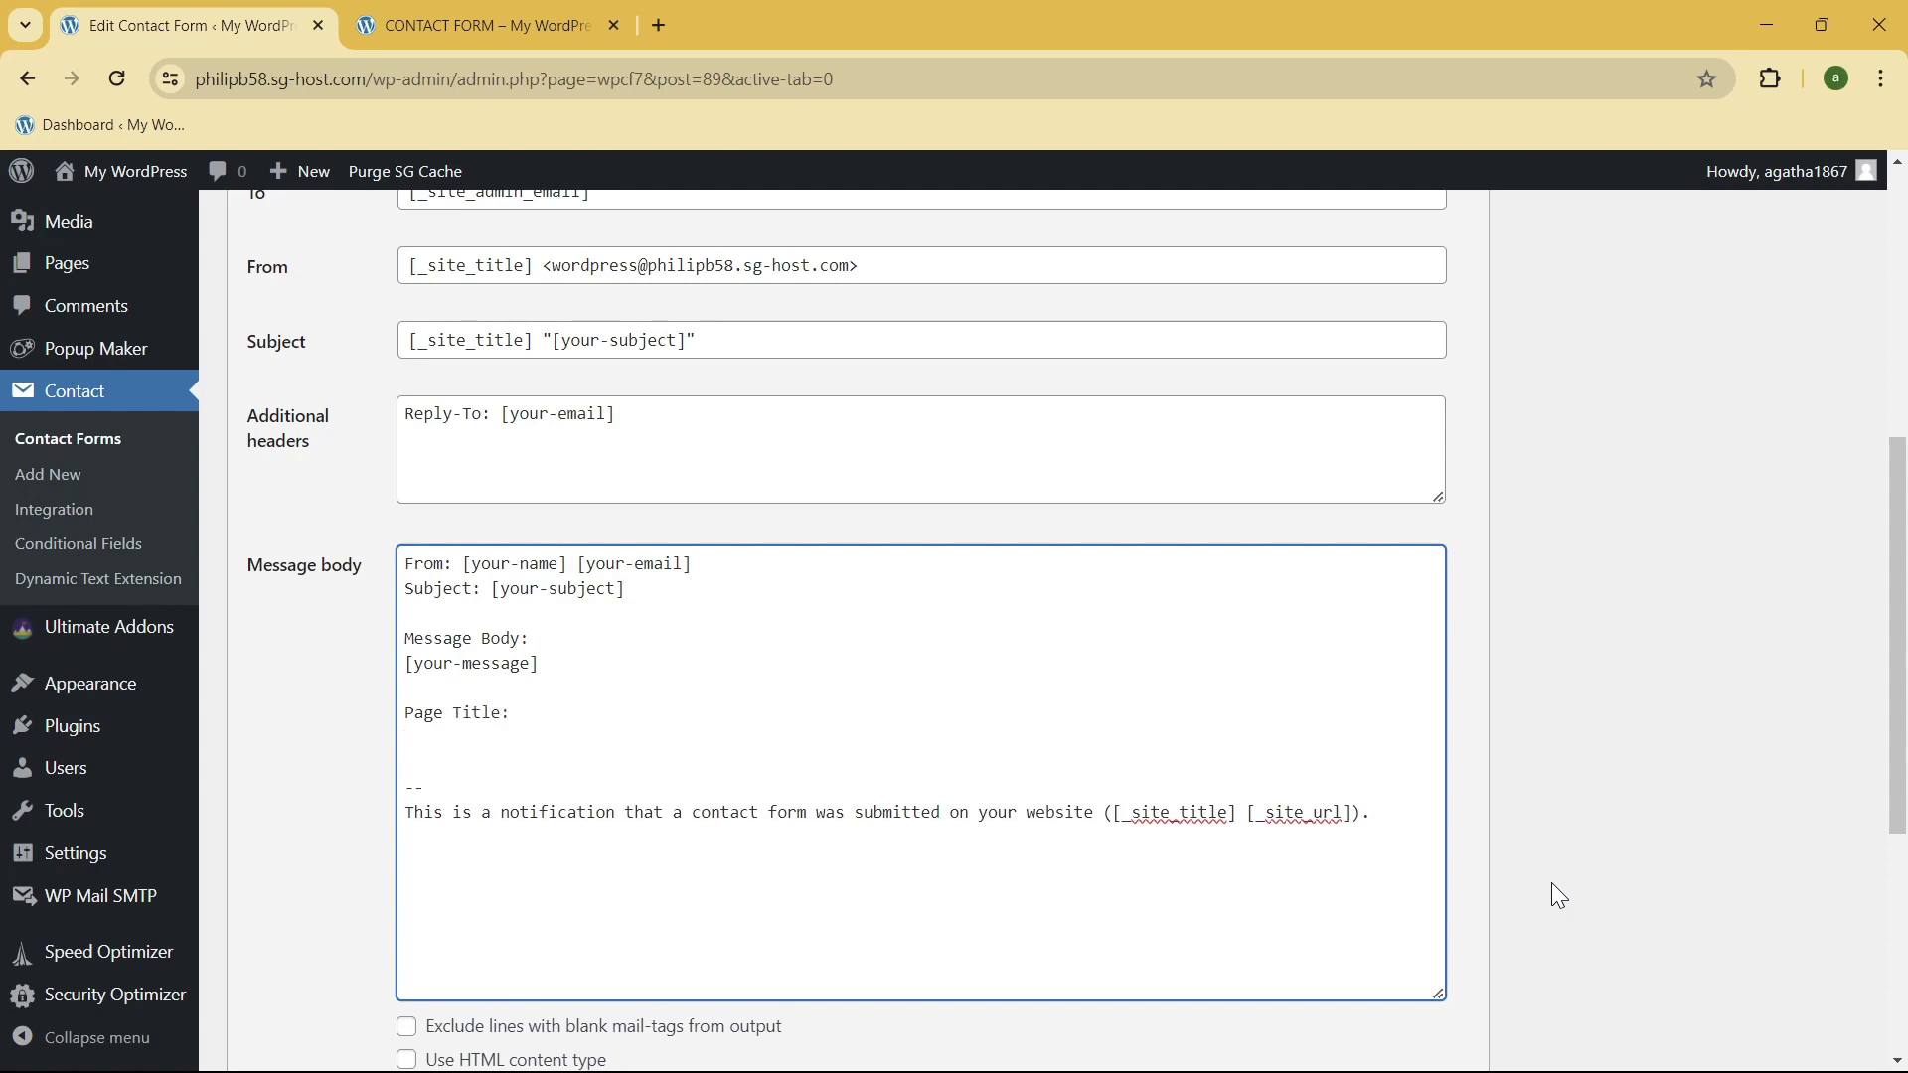
type("URK")
type(":")
key("Return")
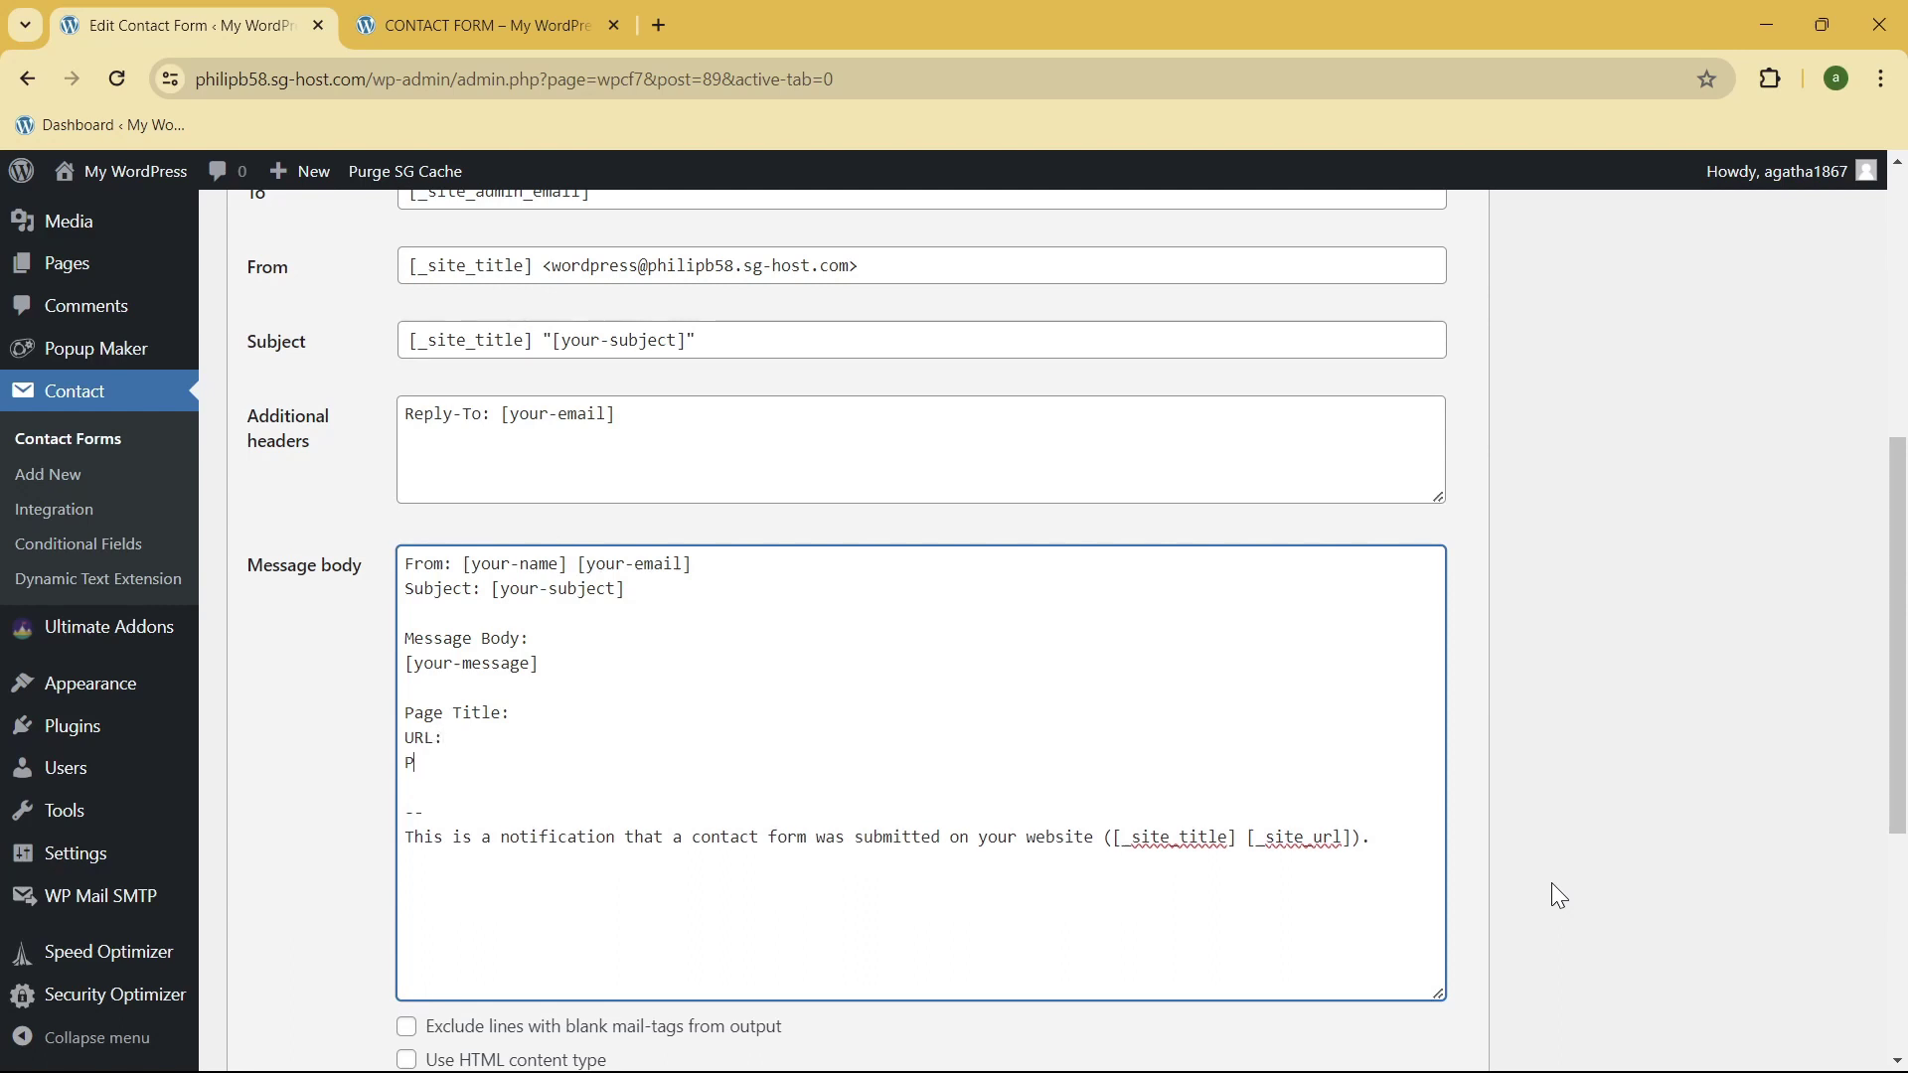
type("age ID:")
left_click(579, 715)
- Copy the three dynamichidden lines from the Form template and paste them below Page ID: in Mail
scroll(423, 401, "up", 5)
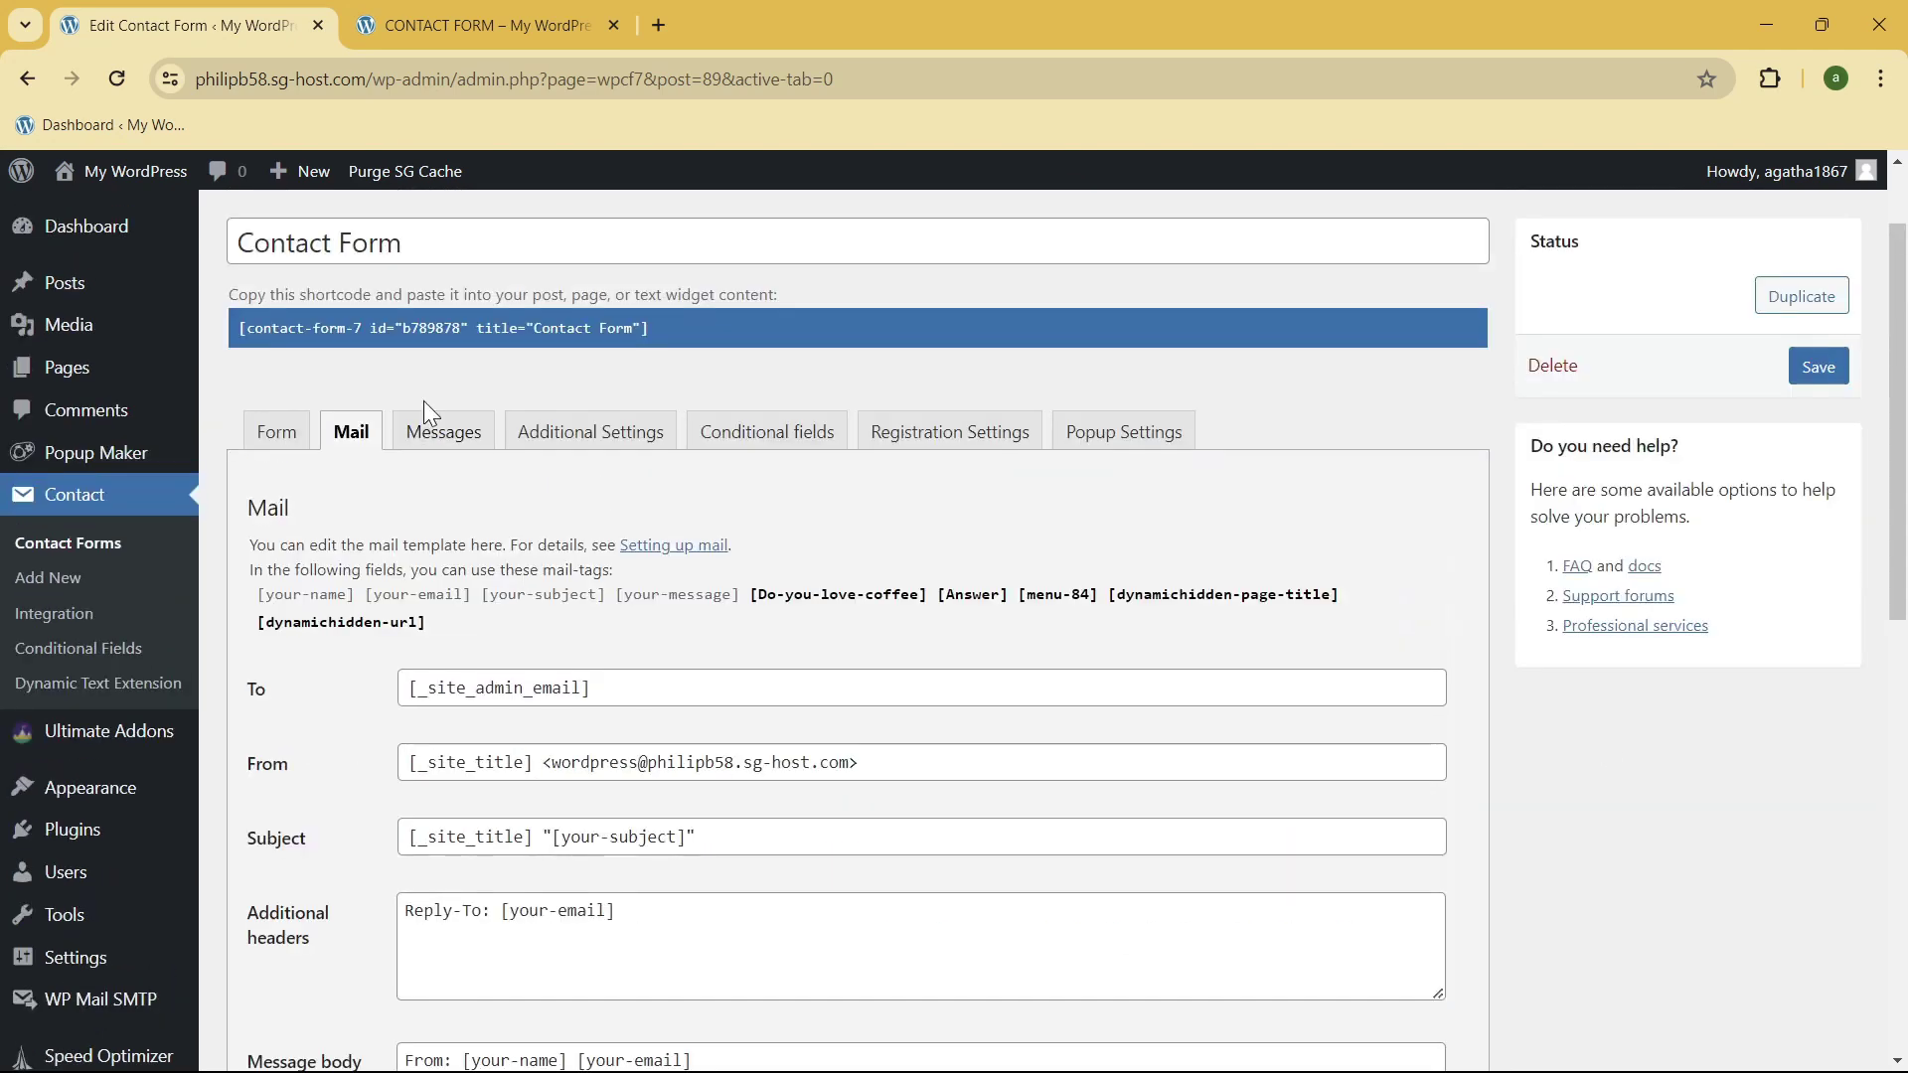
left_click(295, 415)
scroll(460, 460, "down", 4)
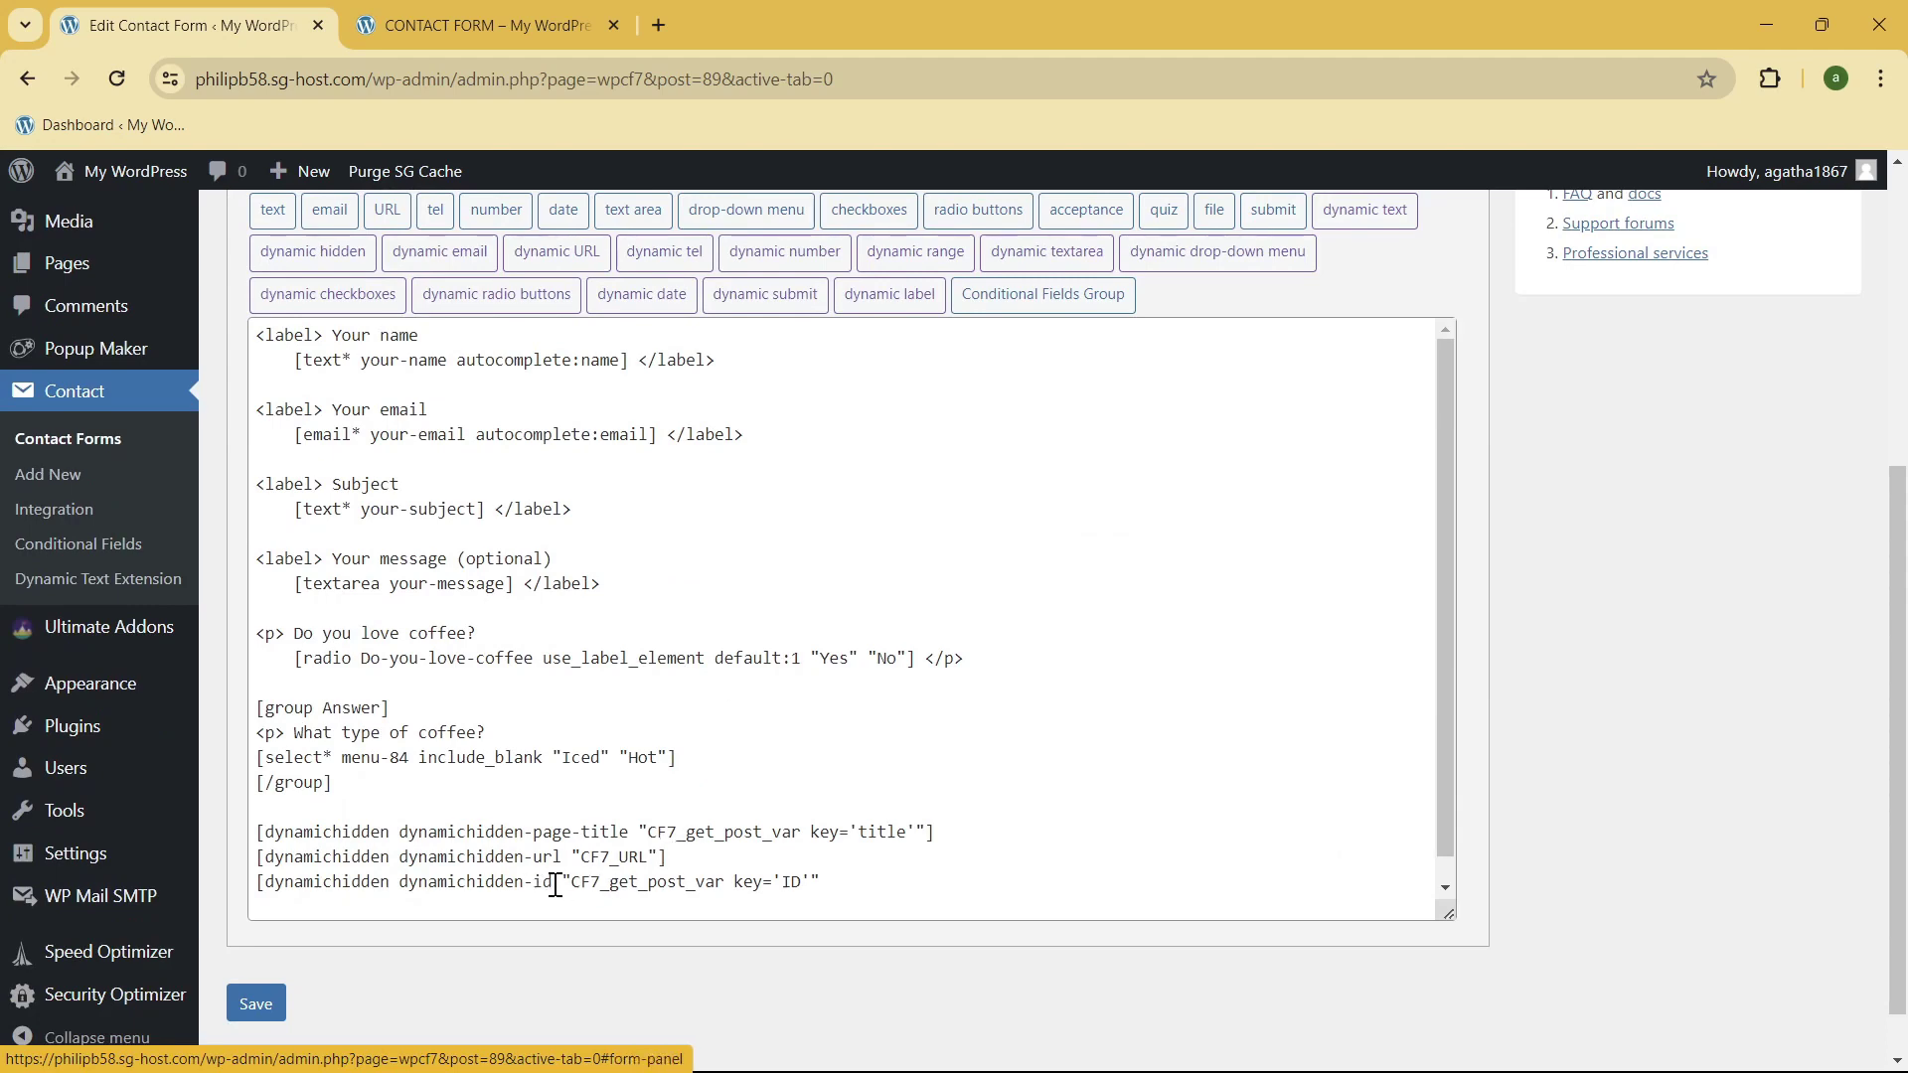
left_click_drag(823, 882, 254, 831)
key("ctrl+c")
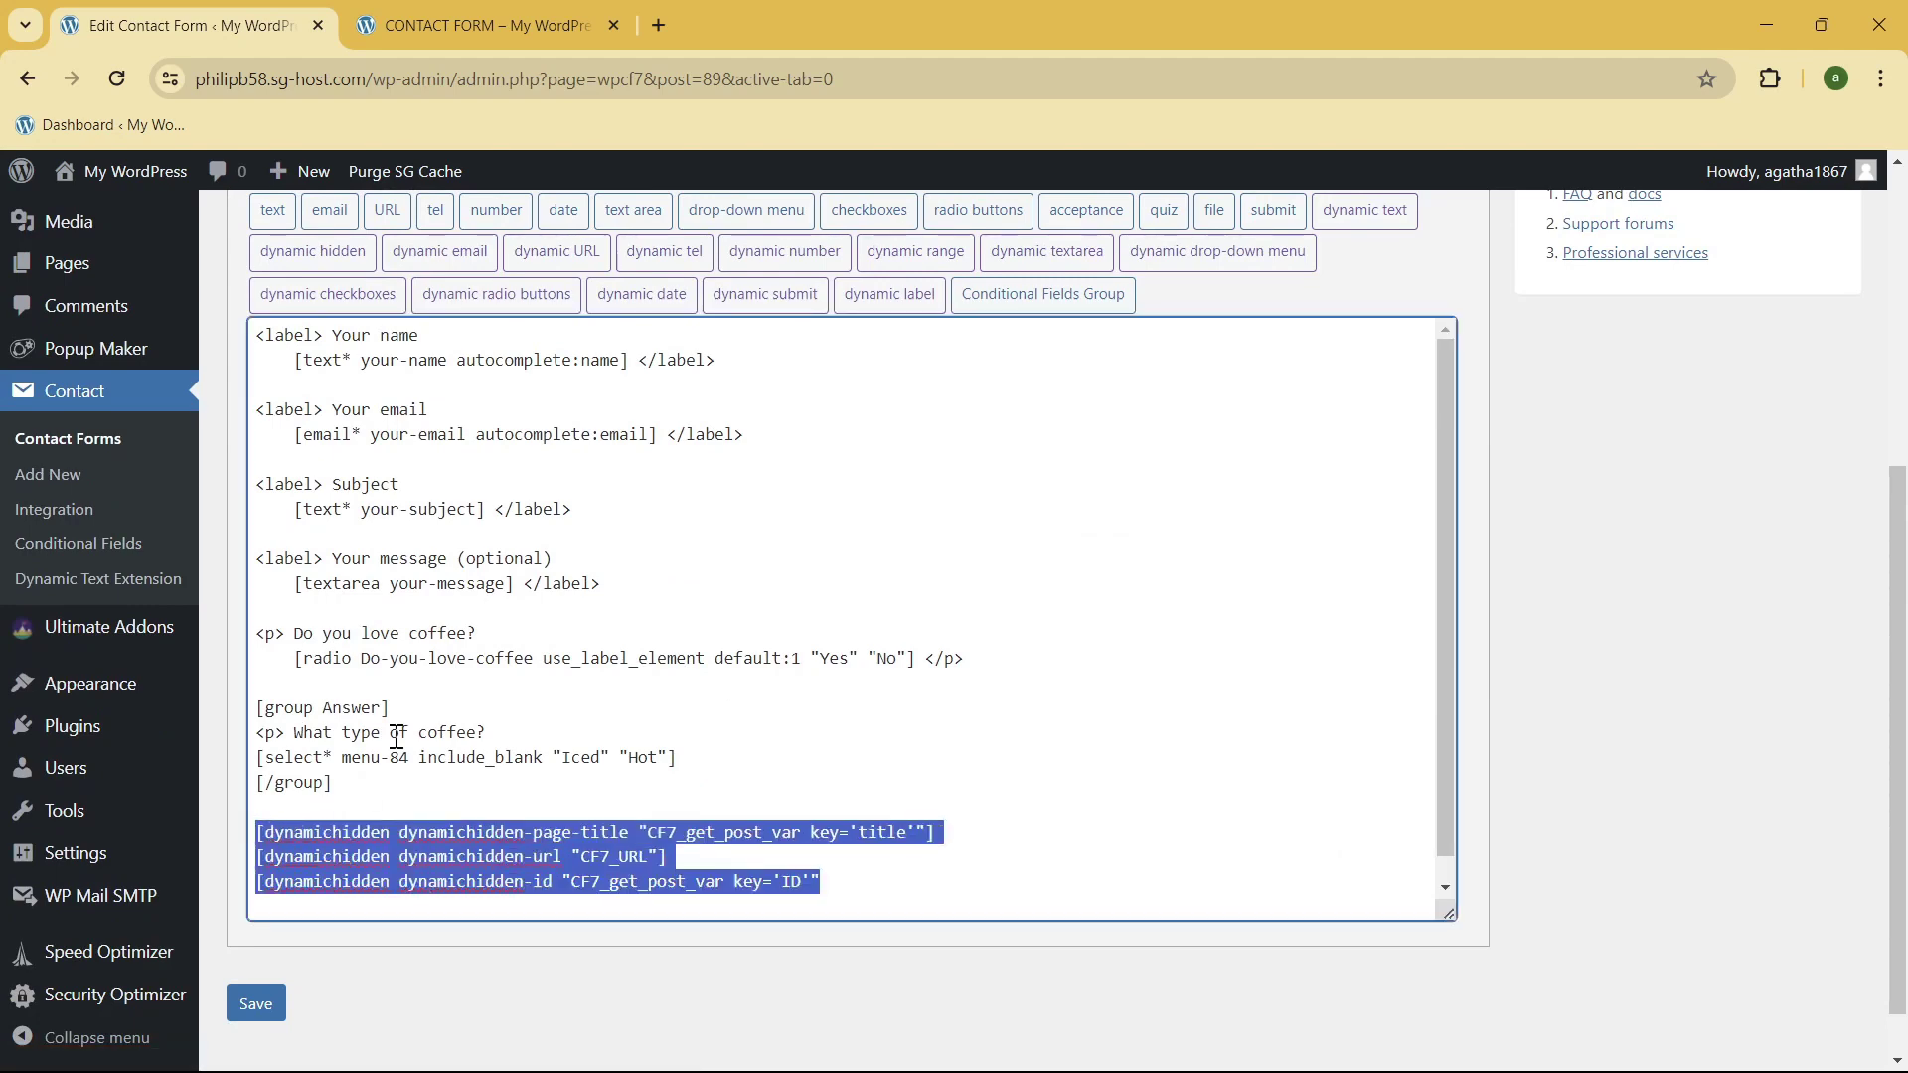
scroll(438, 368, "up", 3)
left_click(353, 305)
scroll(686, 567, "down", 1)
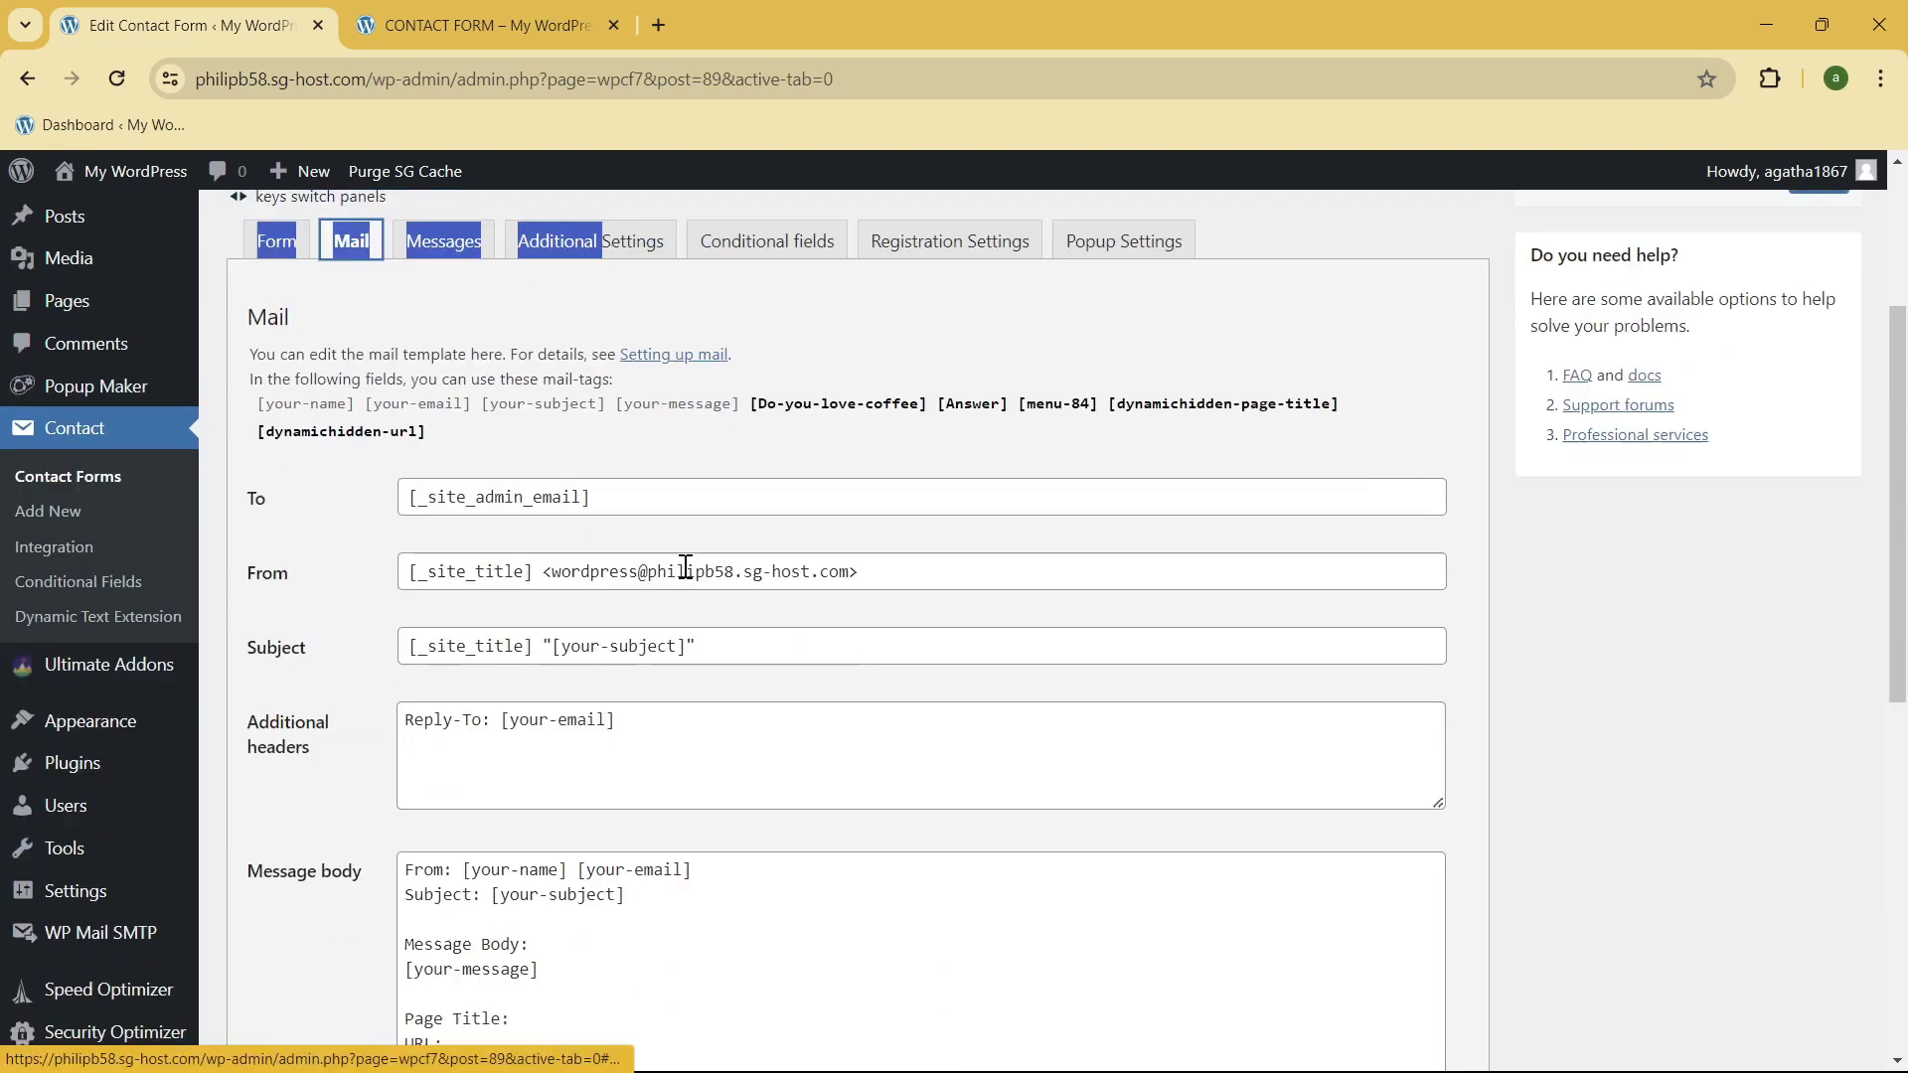
scroll(686, 566, "down", 5)
left_click(587, 464)
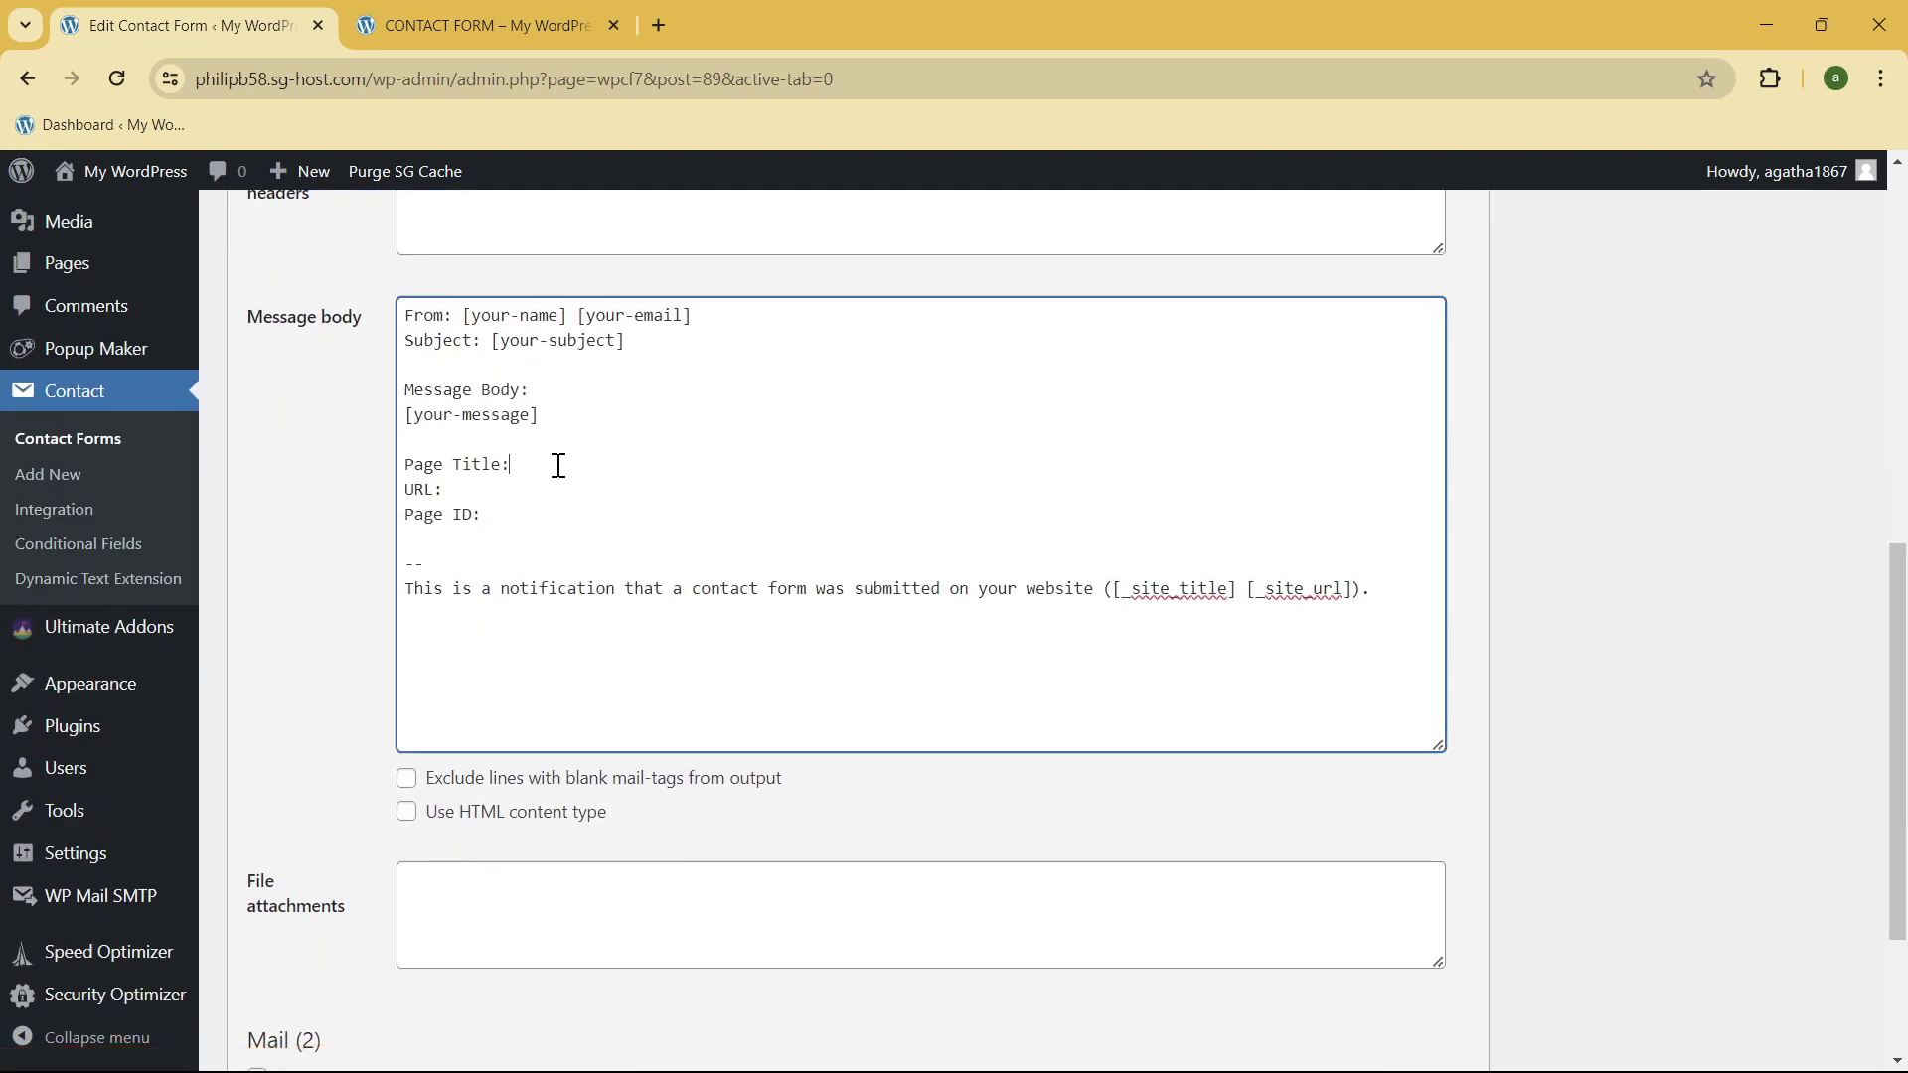
left_click(572, 537)
key("Return")
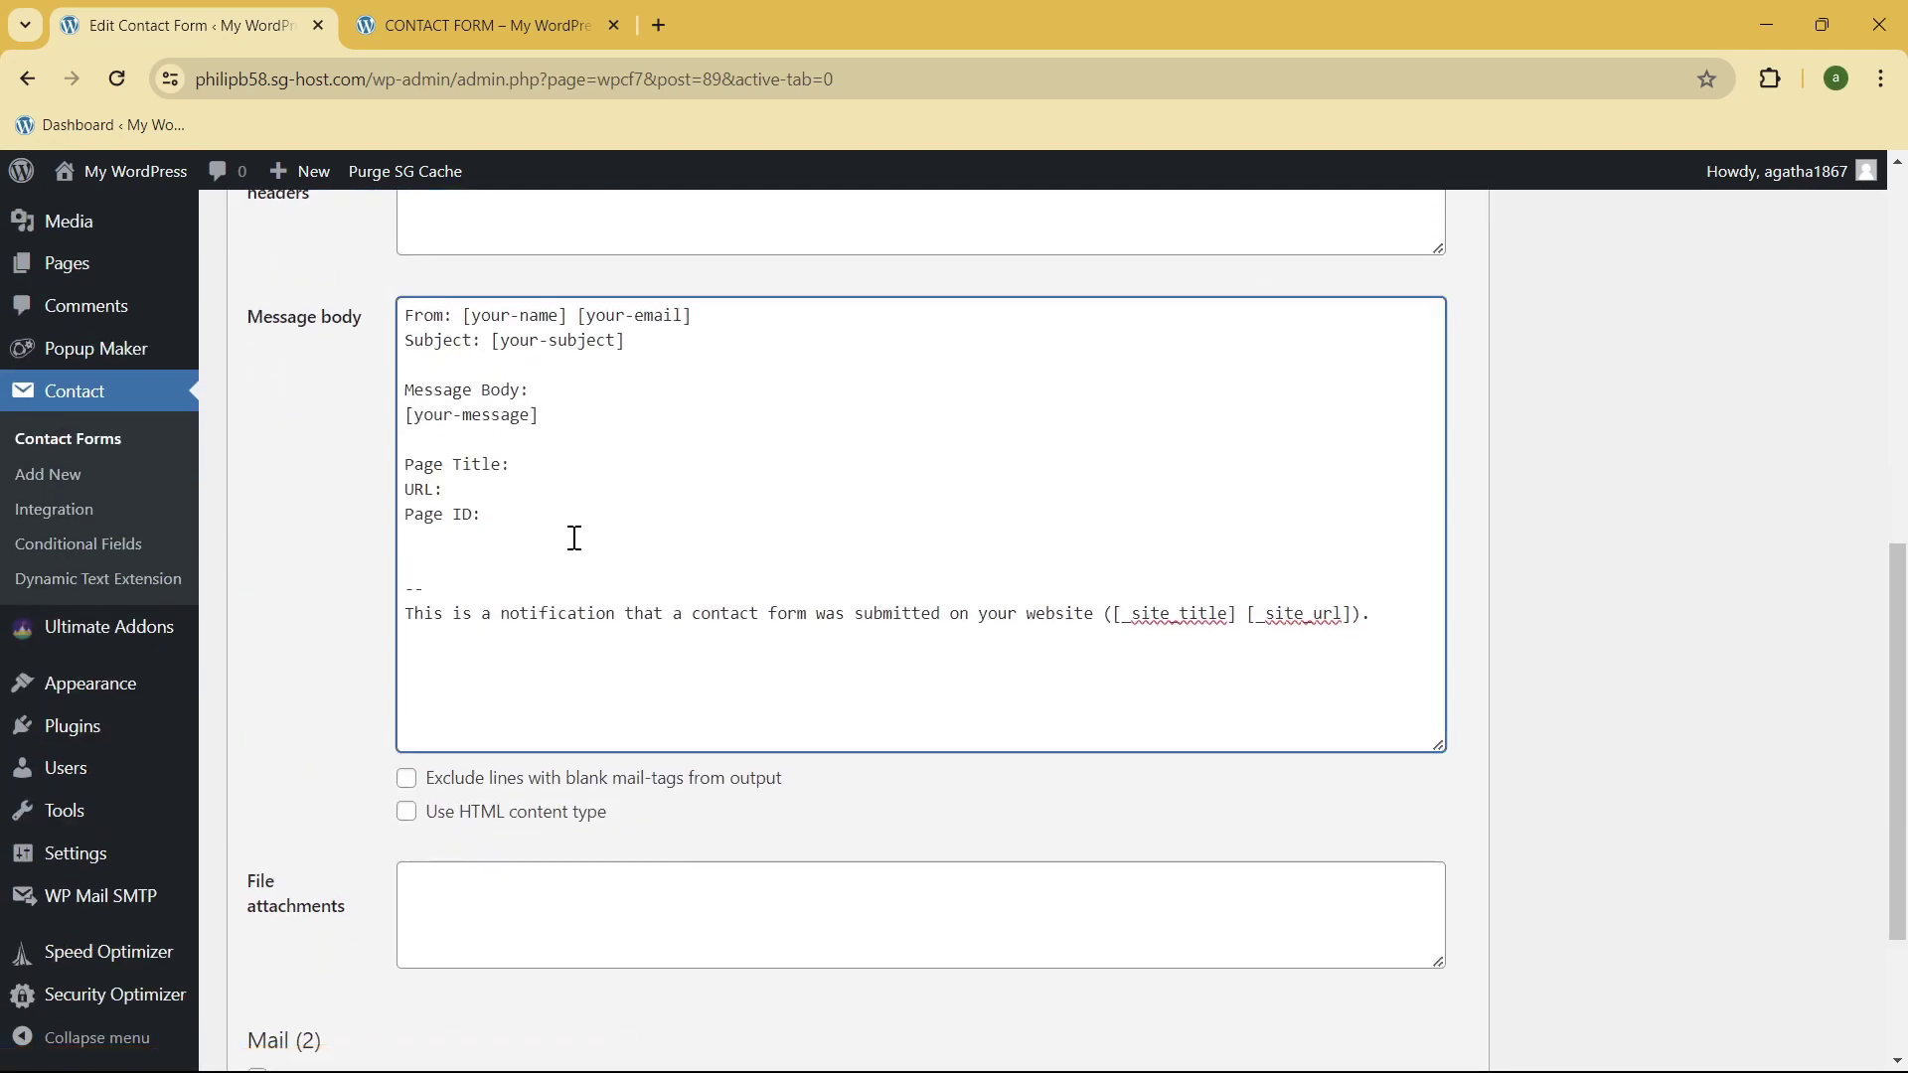
key("ctrl+v")
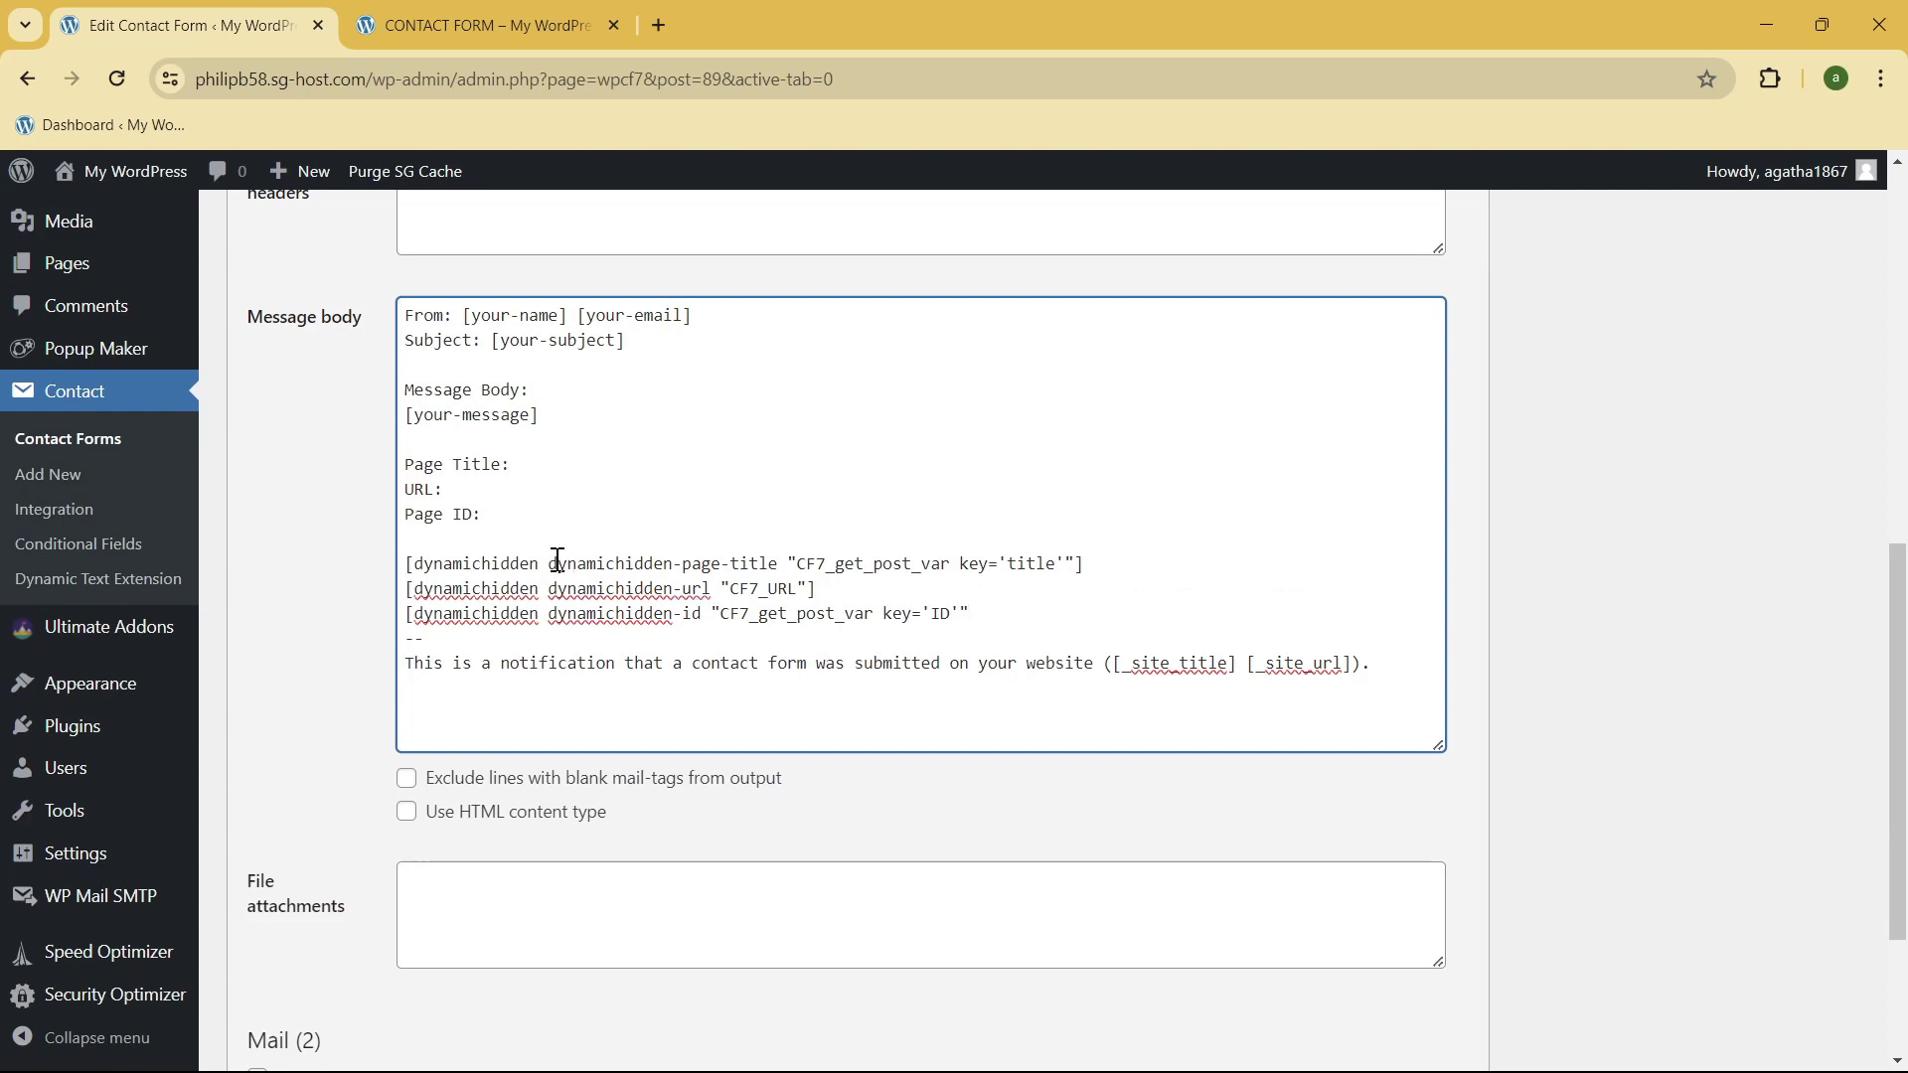
- Add [dynamichidden-page-title], [dynamichidden-url] and [dynamichidden-id] after the Page Title, URL and Page ID labels
left_click(550, 465)
left_click_drag(548, 564, 780, 561)
key("ctrl+c")
left_click(541, 468)
key("ctrl+v")
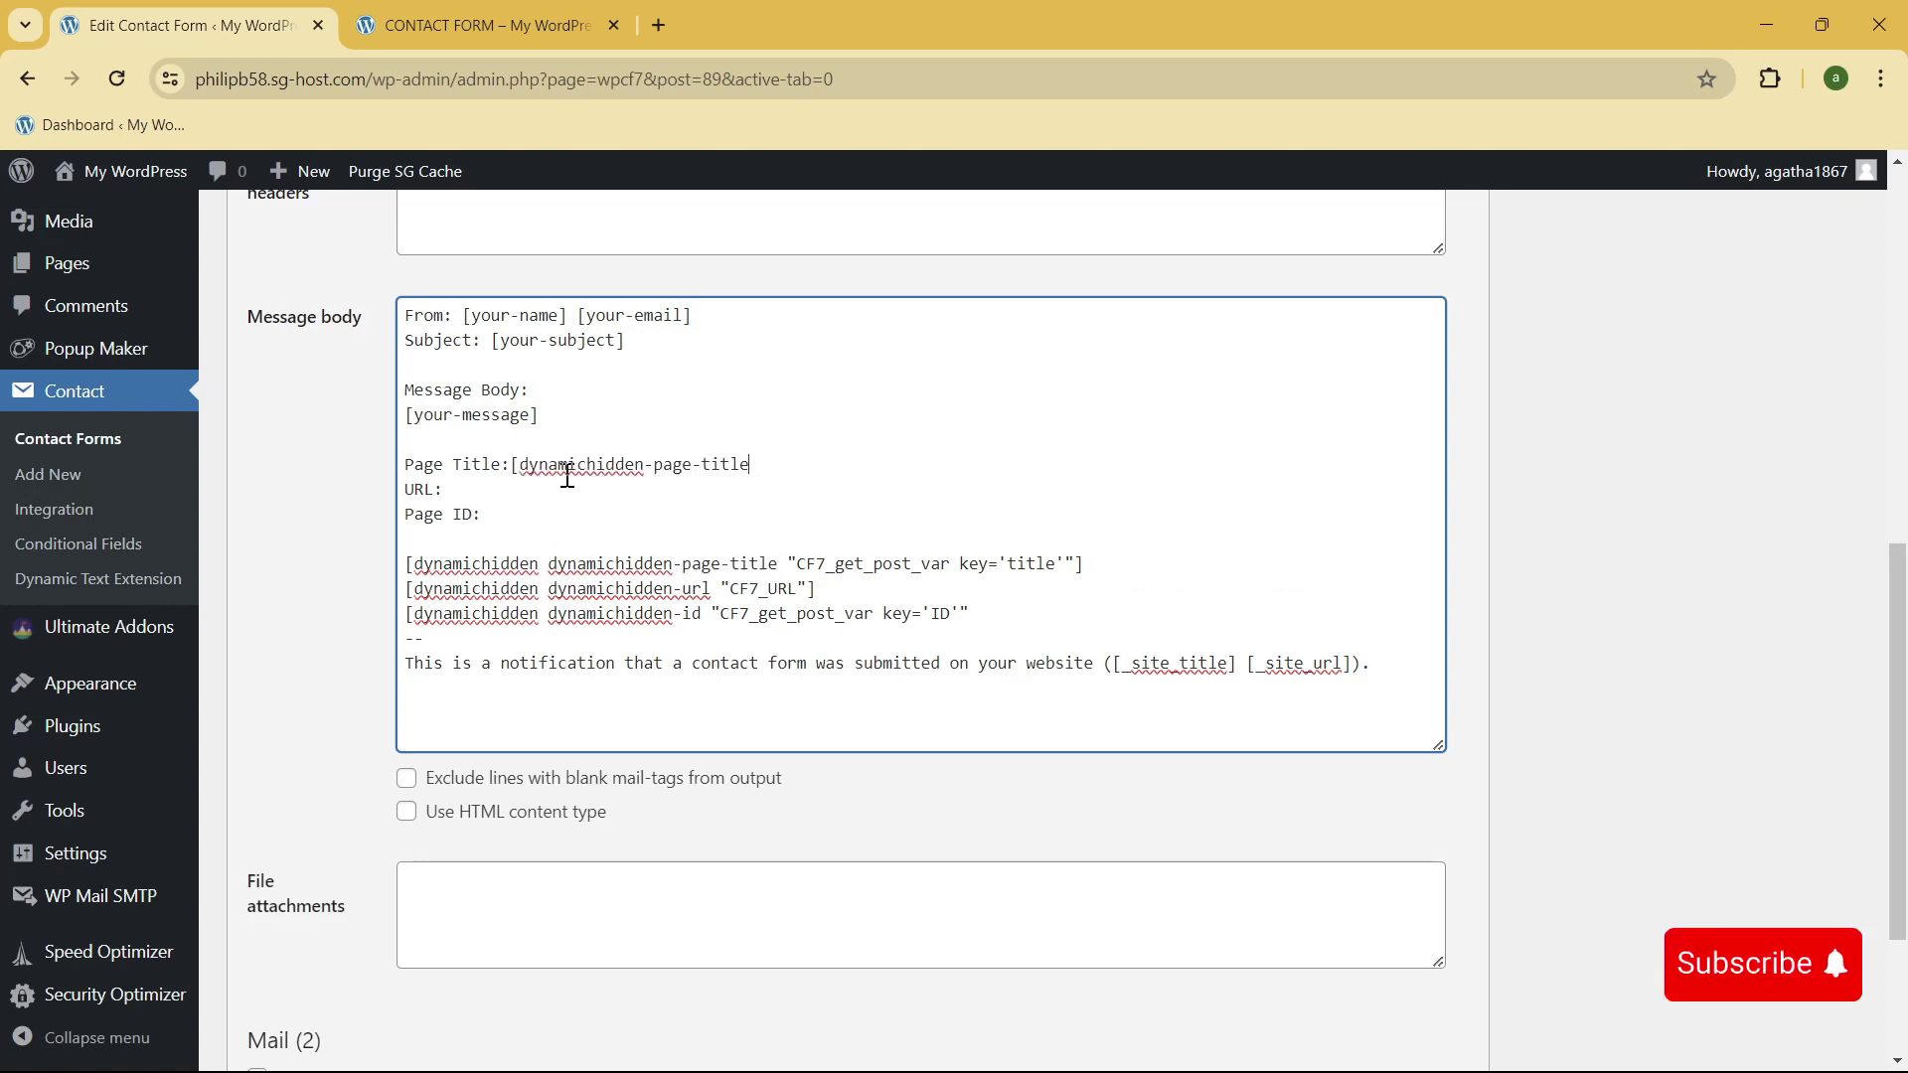
type("]")
left_click(543, 501)
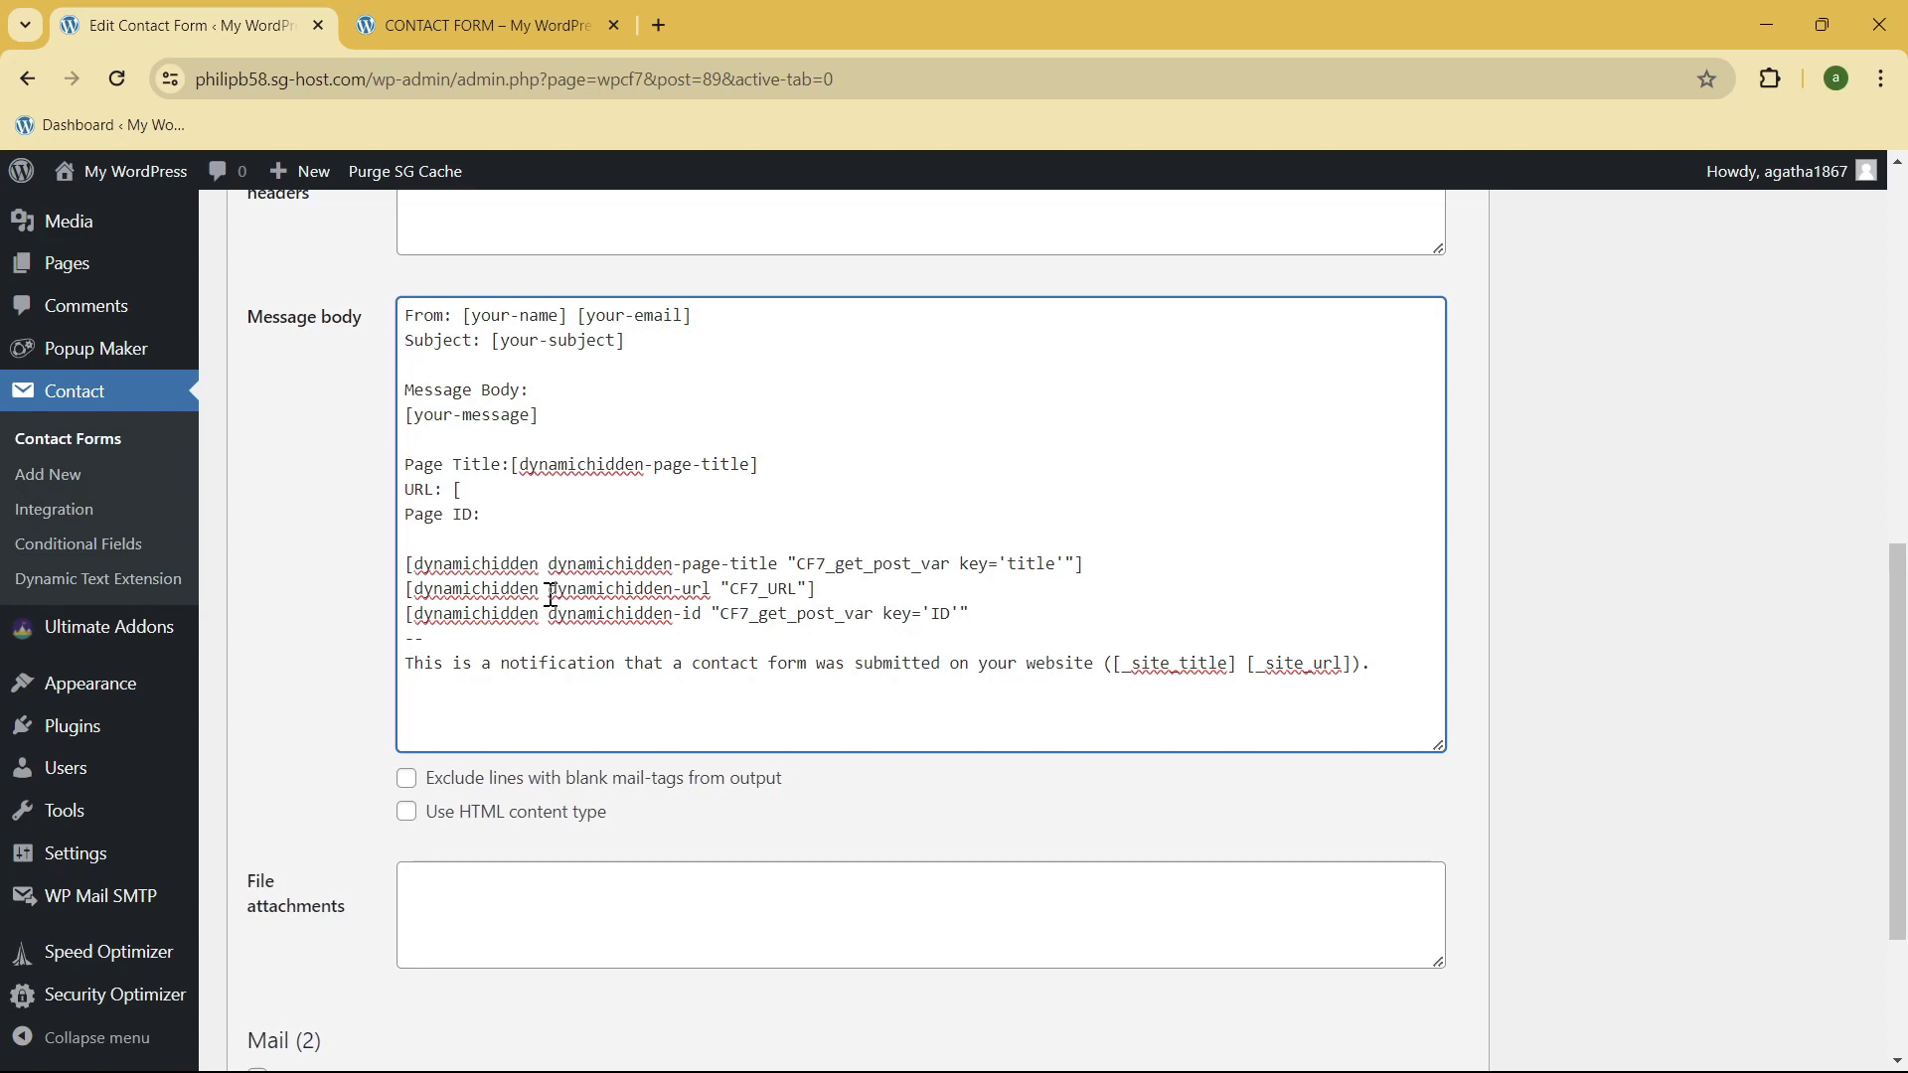
left_click_drag(549, 594, 711, 592)
left_click(518, 504)
left_click(516, 485)
key("ctrl+v")
type("]]")
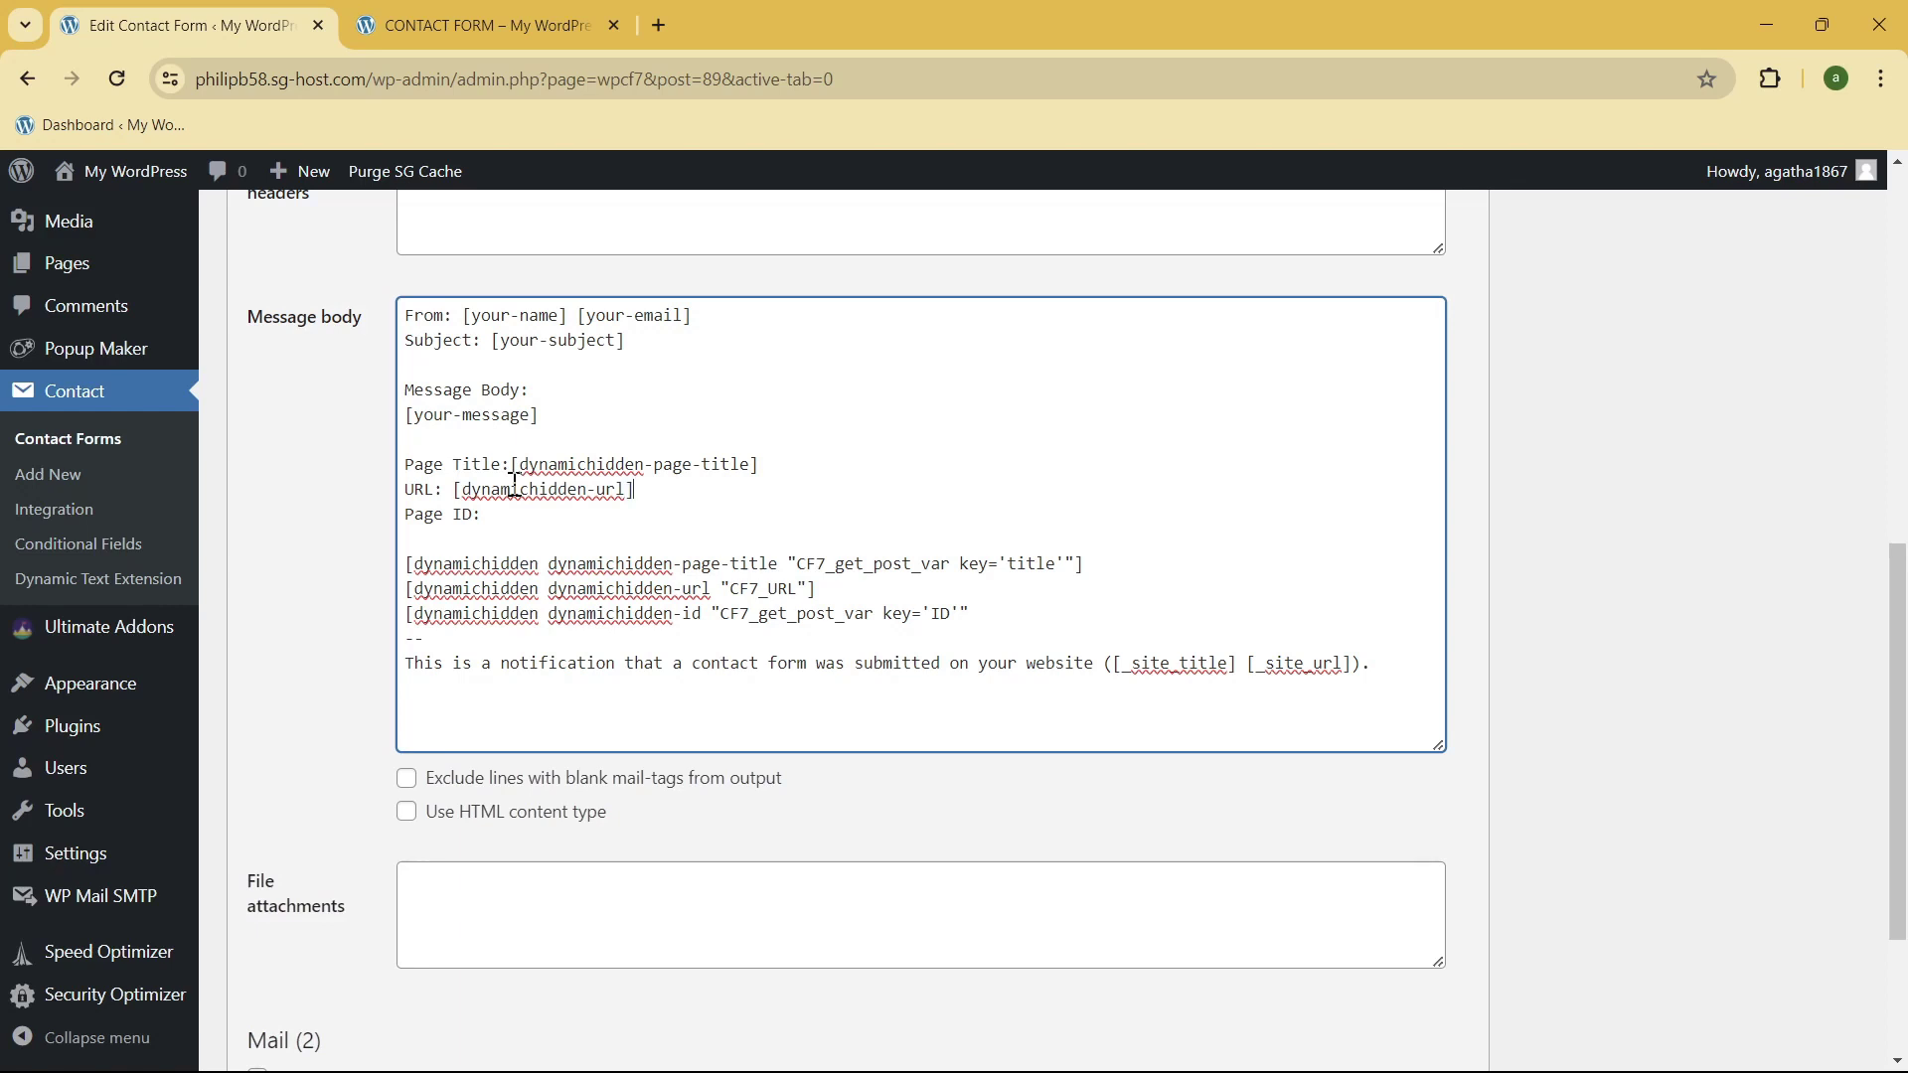
left_click(601, 515)
left_click_drag(547, 613, 702, 616)
key("ctrl+c")
left_click(534, 516)
key("ctrl+v")
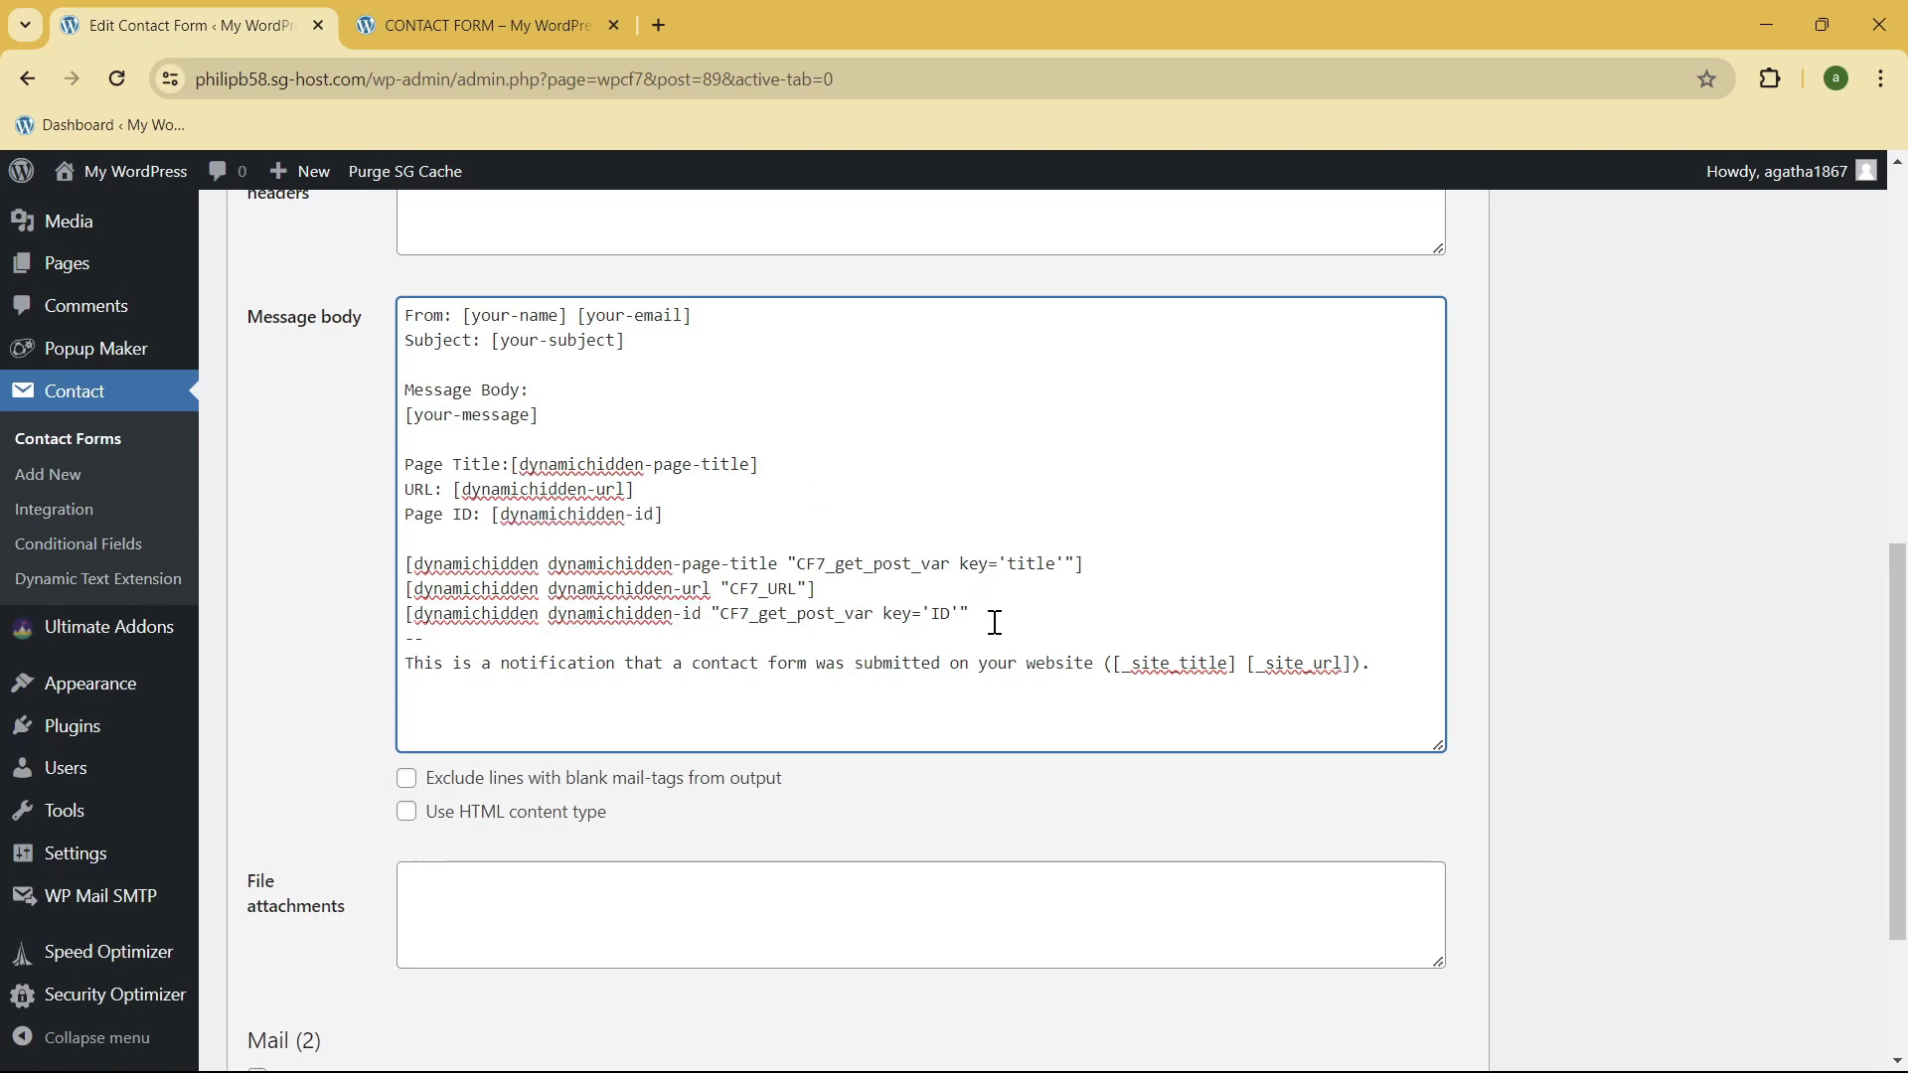
- Delete the leftover pasted shortcode lines from the message body and save the form
left_click_drag(992, 618, 420, 544)
key("BackSpace")
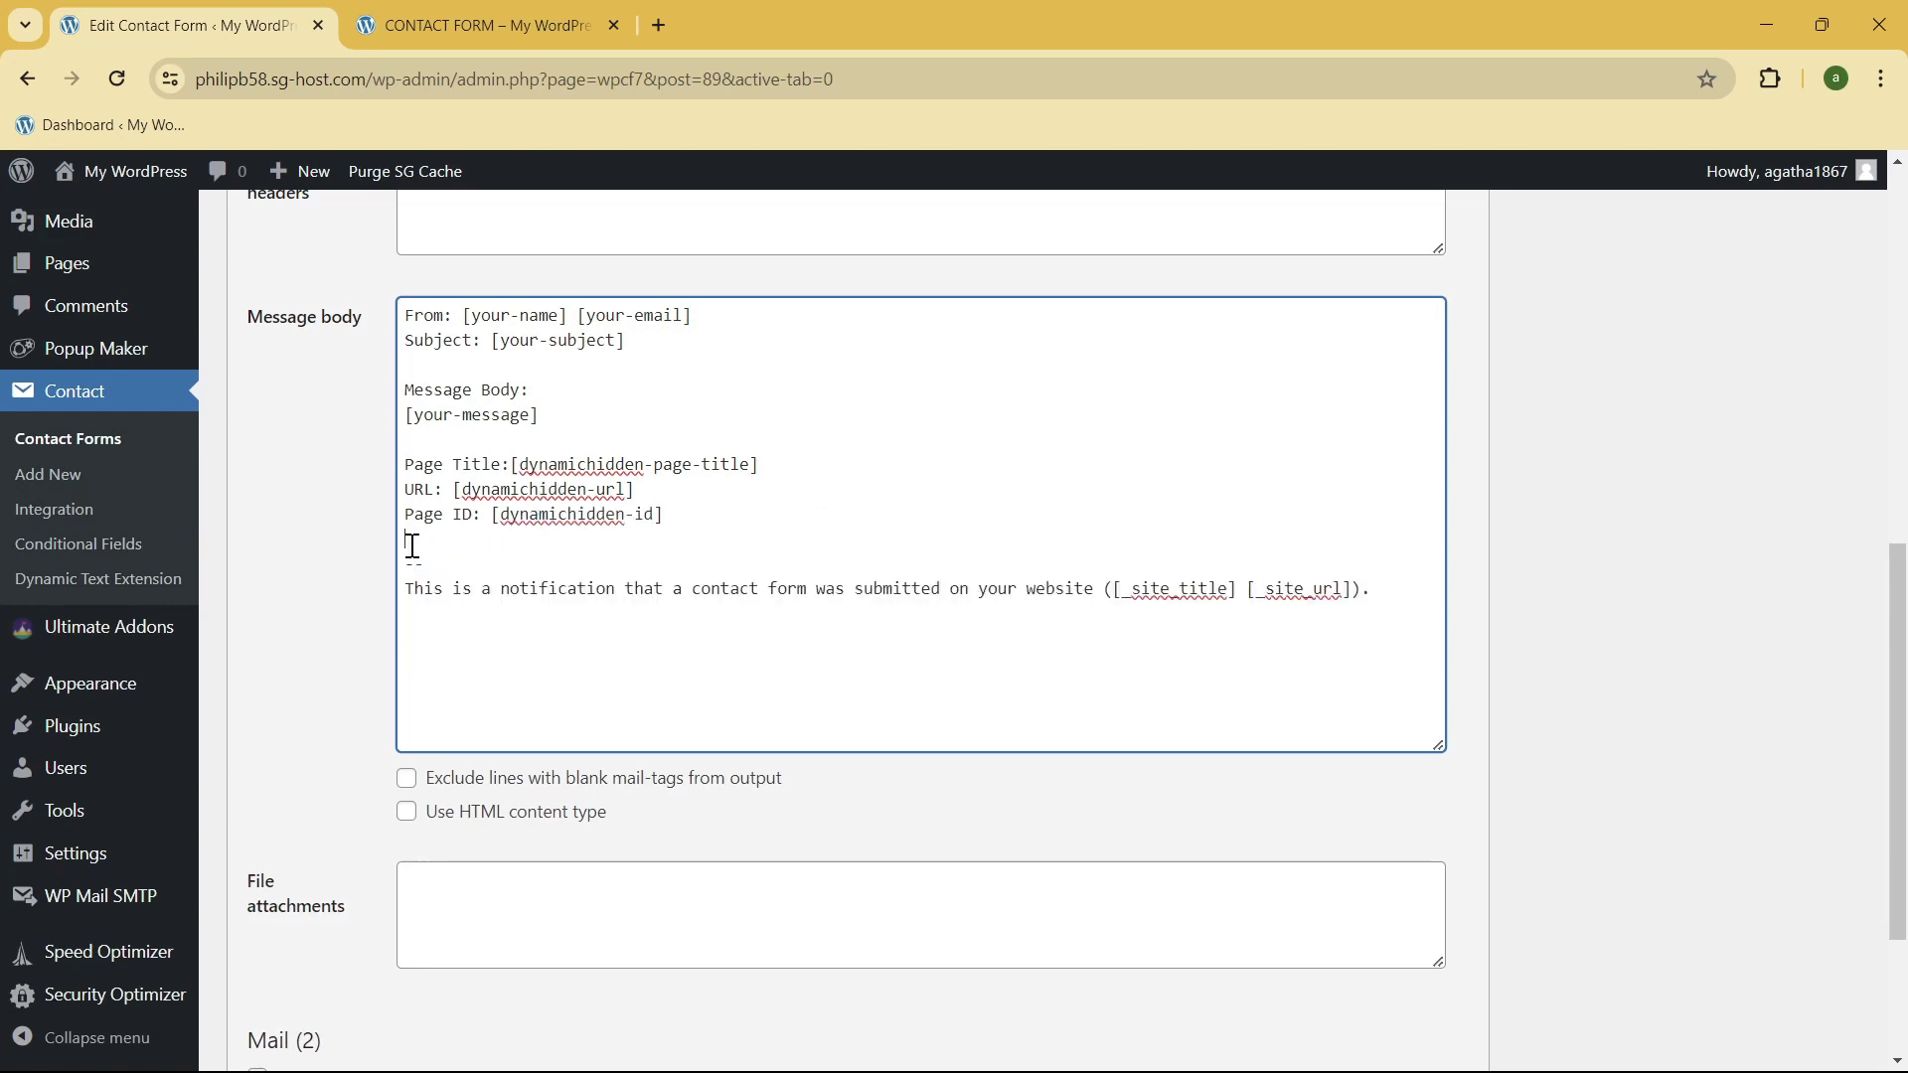
key("BackSpace")
scroll(687, 742, "down", 3)
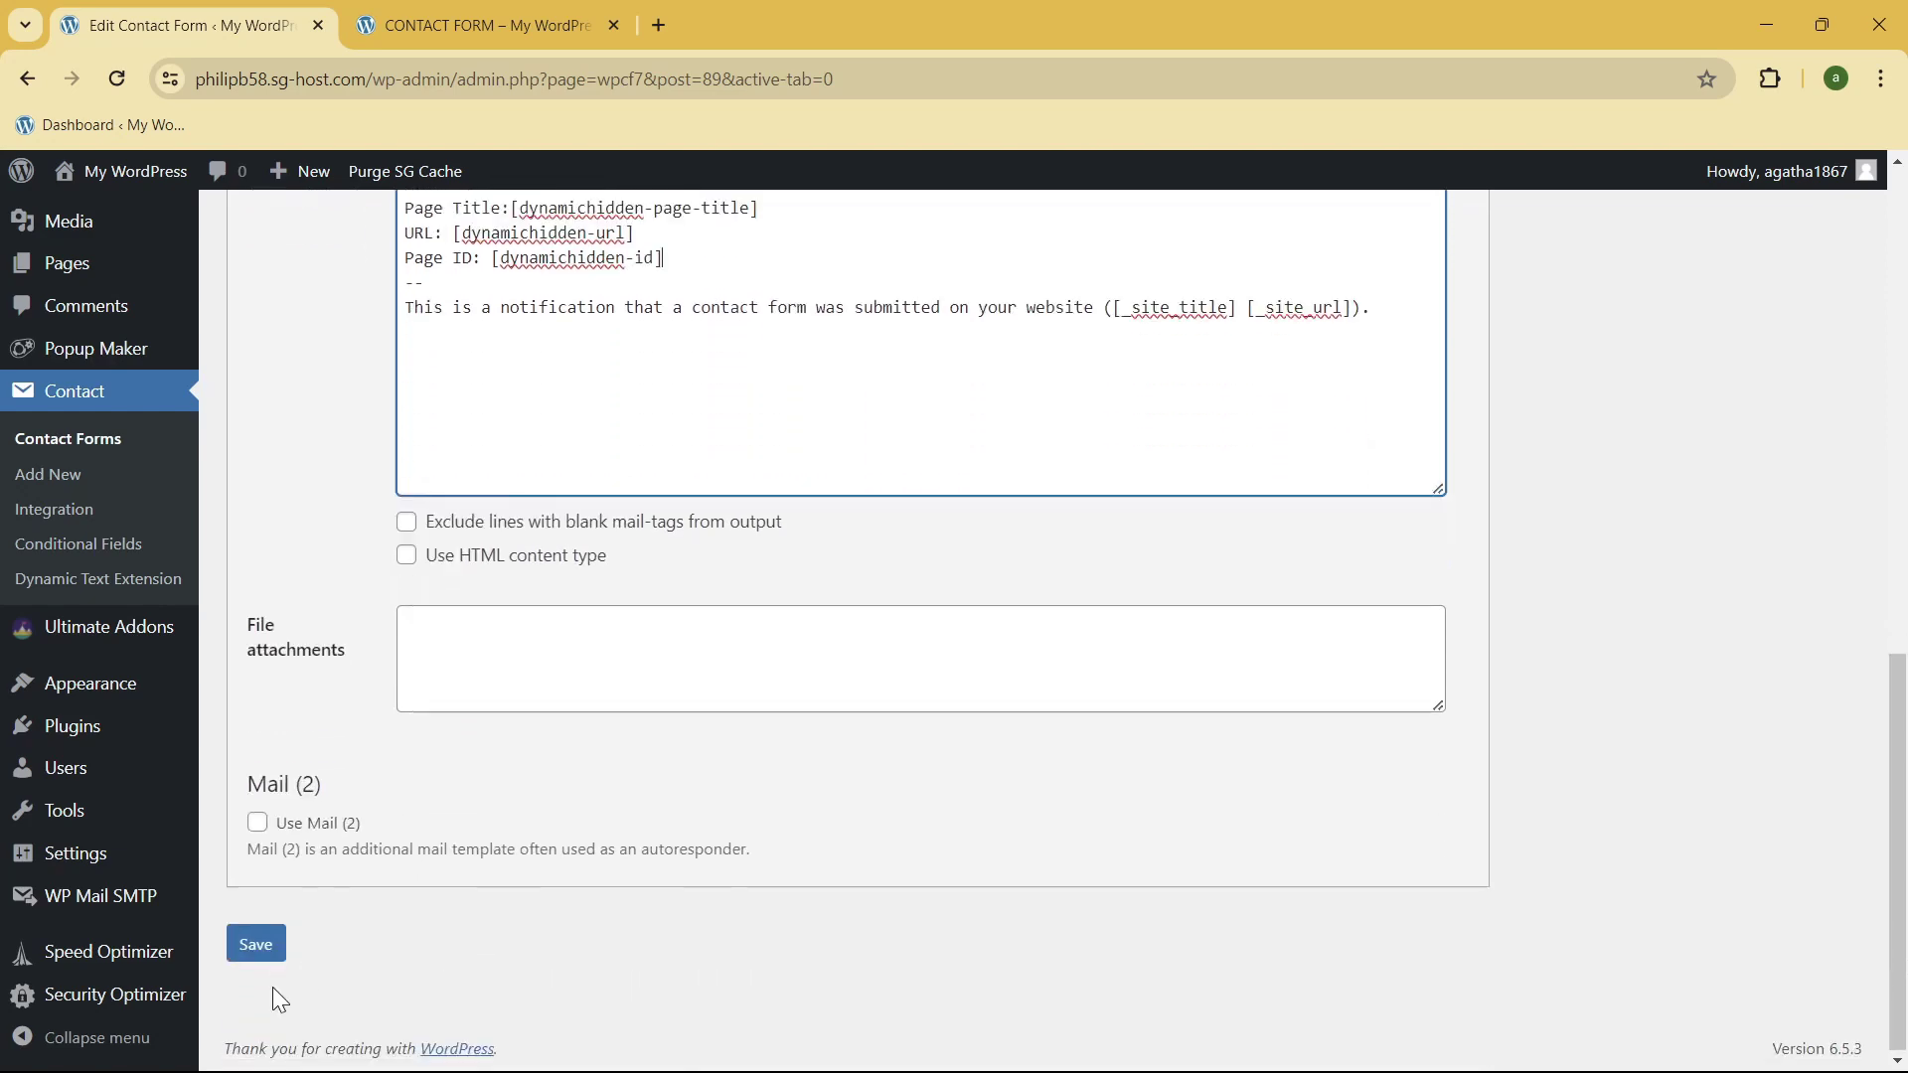
left_click(256, 943)
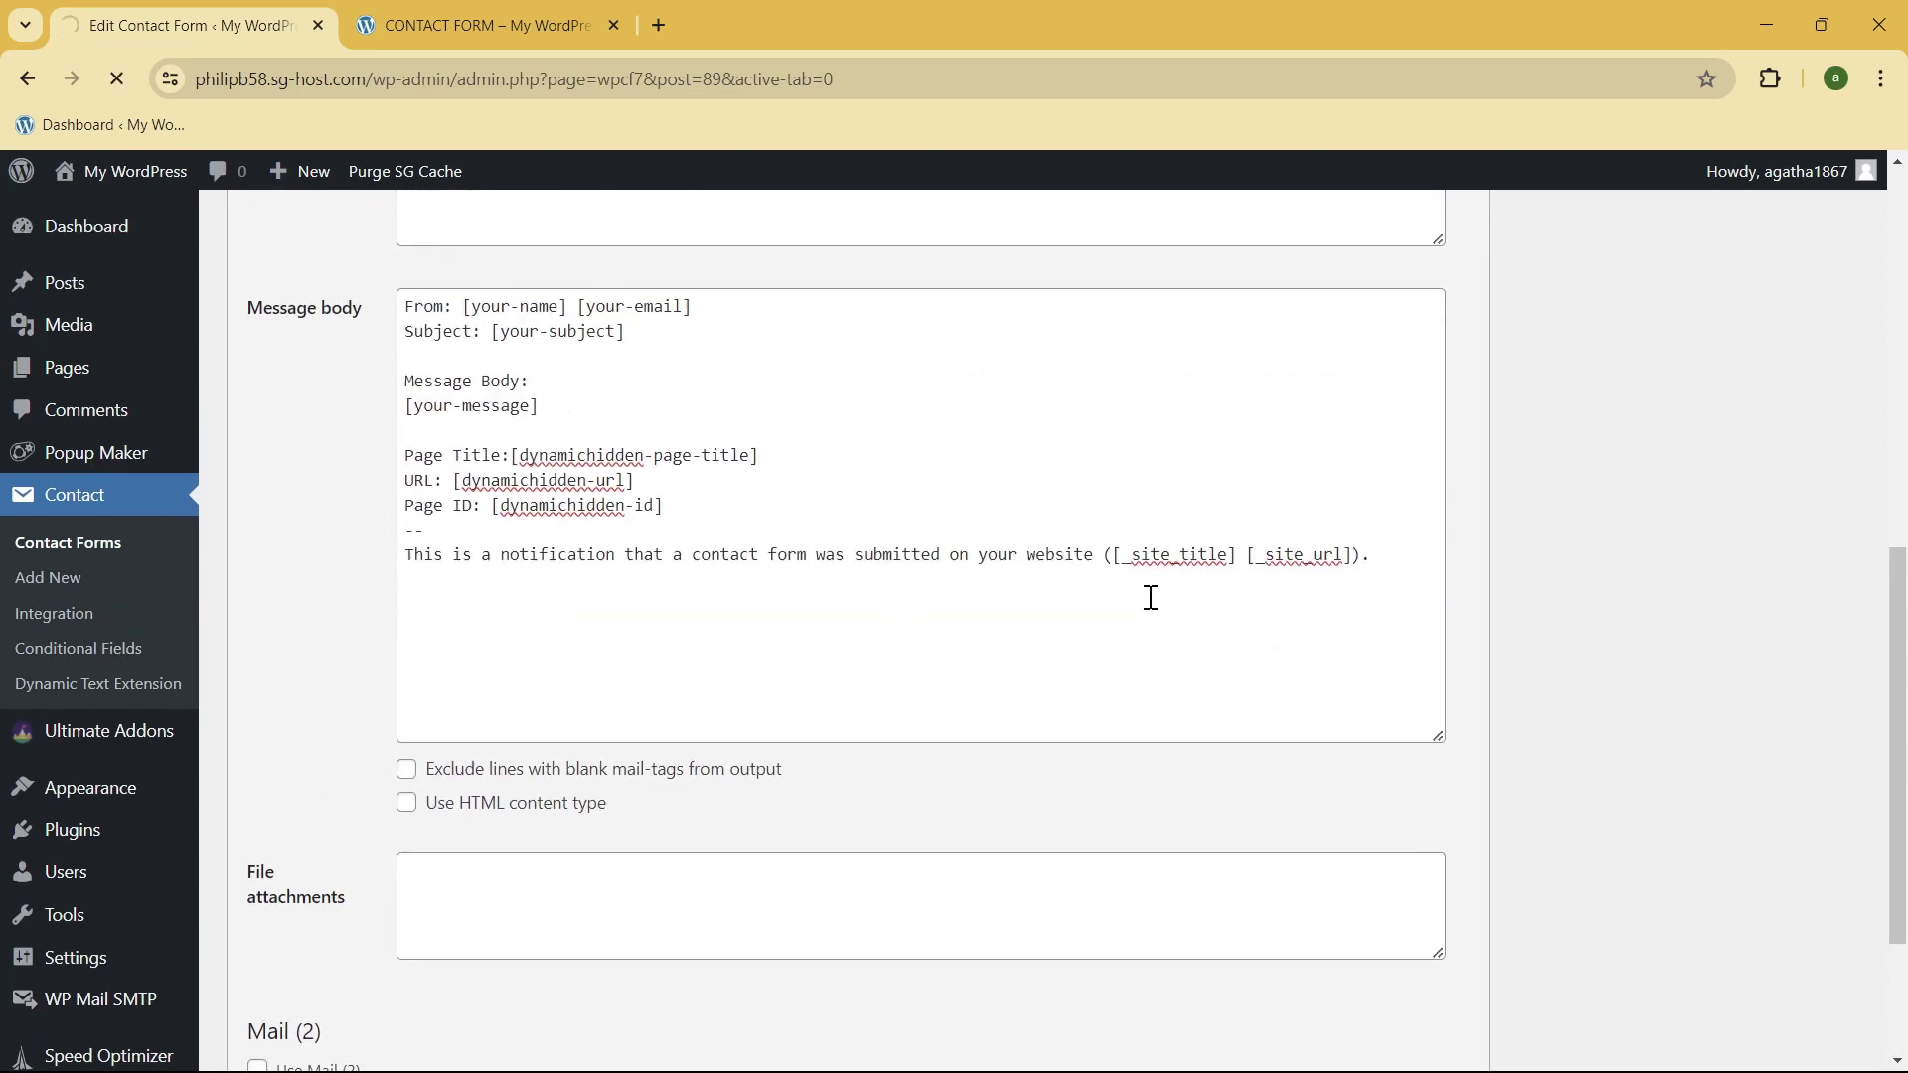
scroll(760, 475, "down", 5)
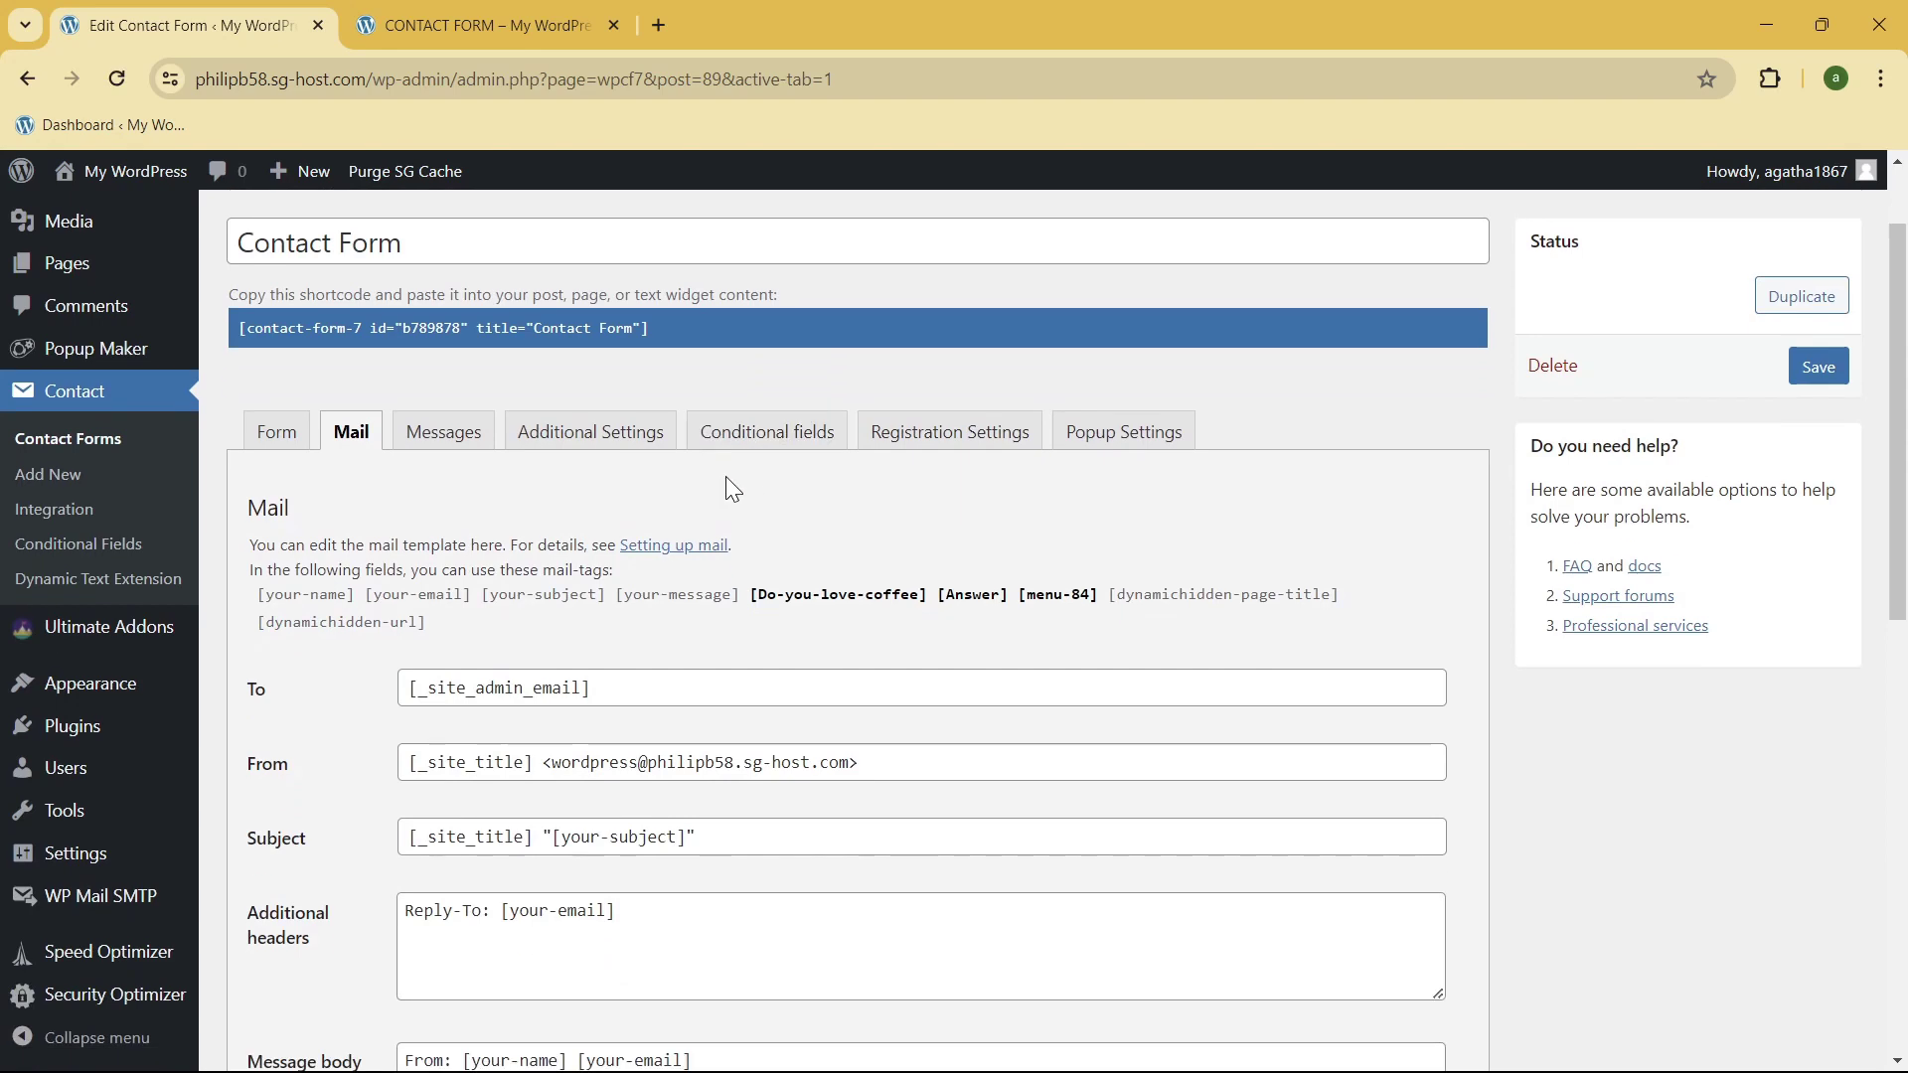
scroll(1494, 594, "up", 1)
scroll(1488, 596, "down", 5)
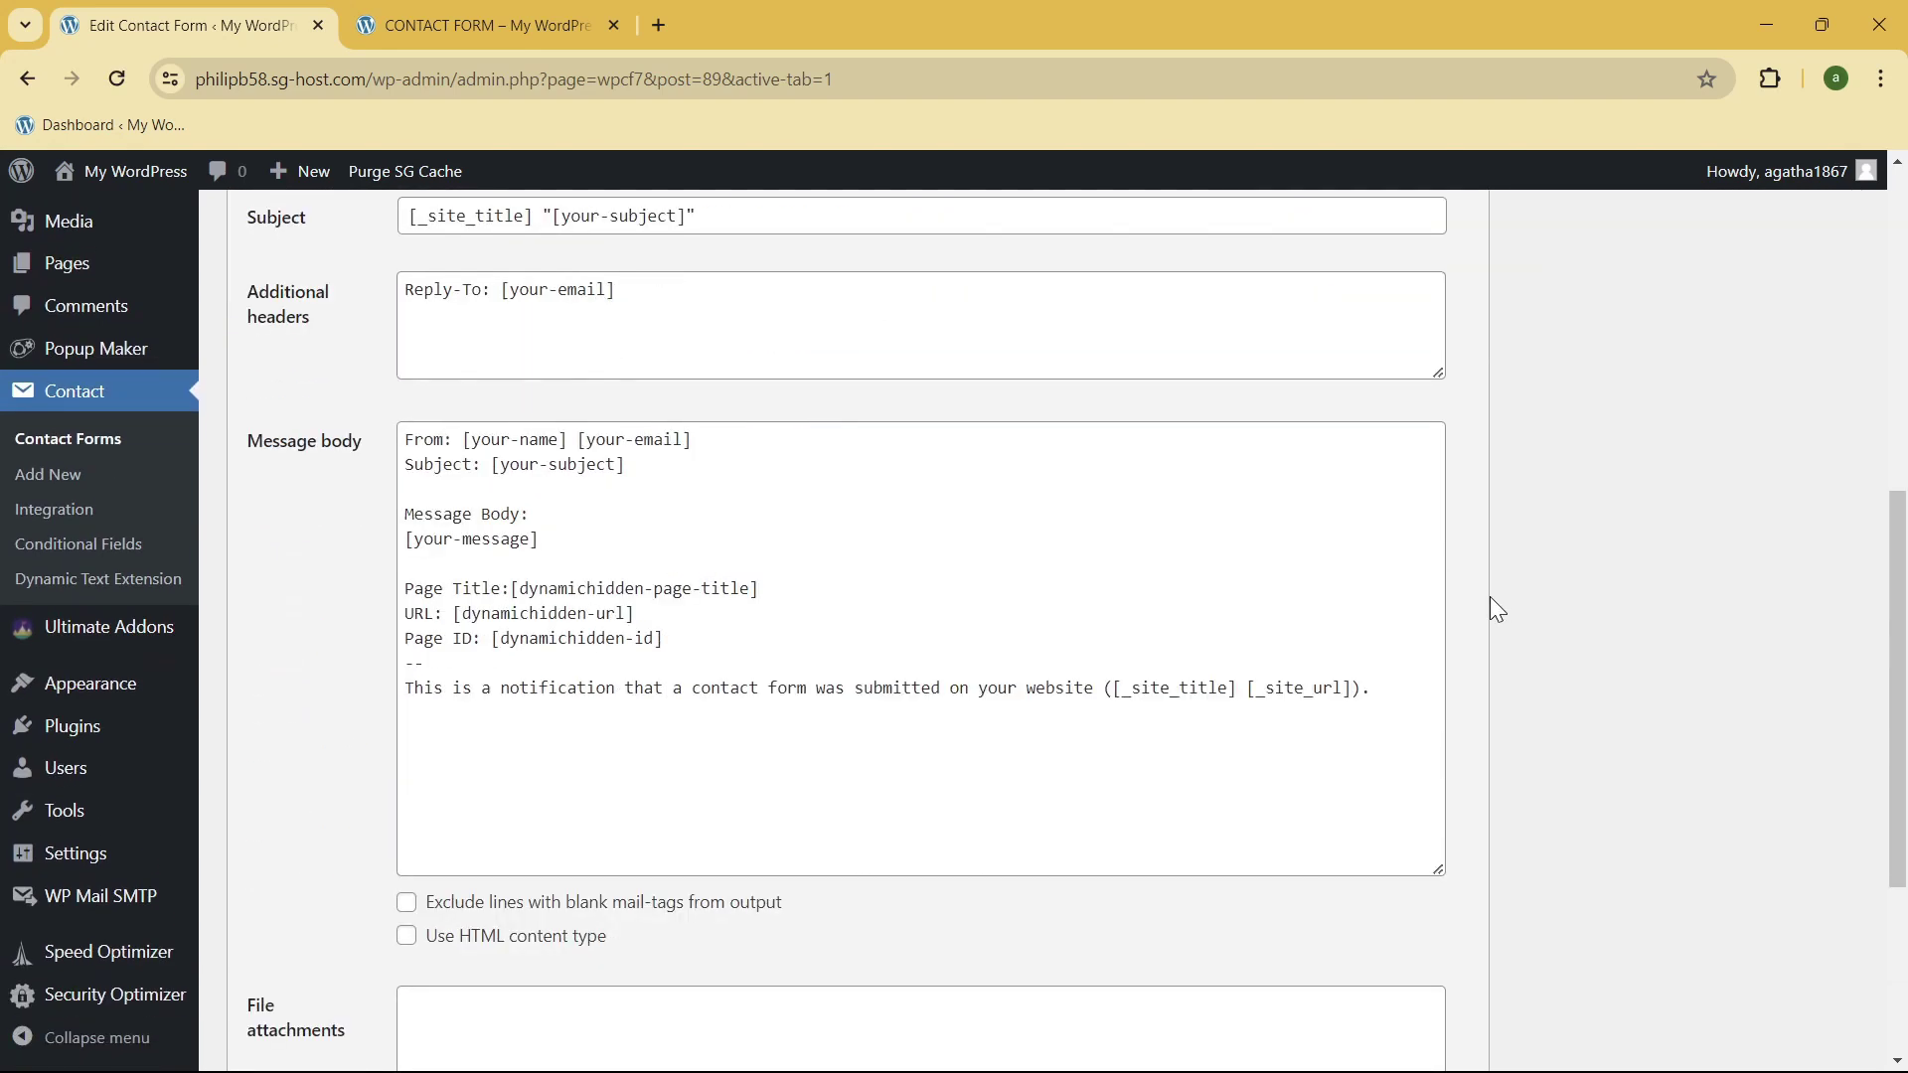
scroll(1574, 570, "up", 7)
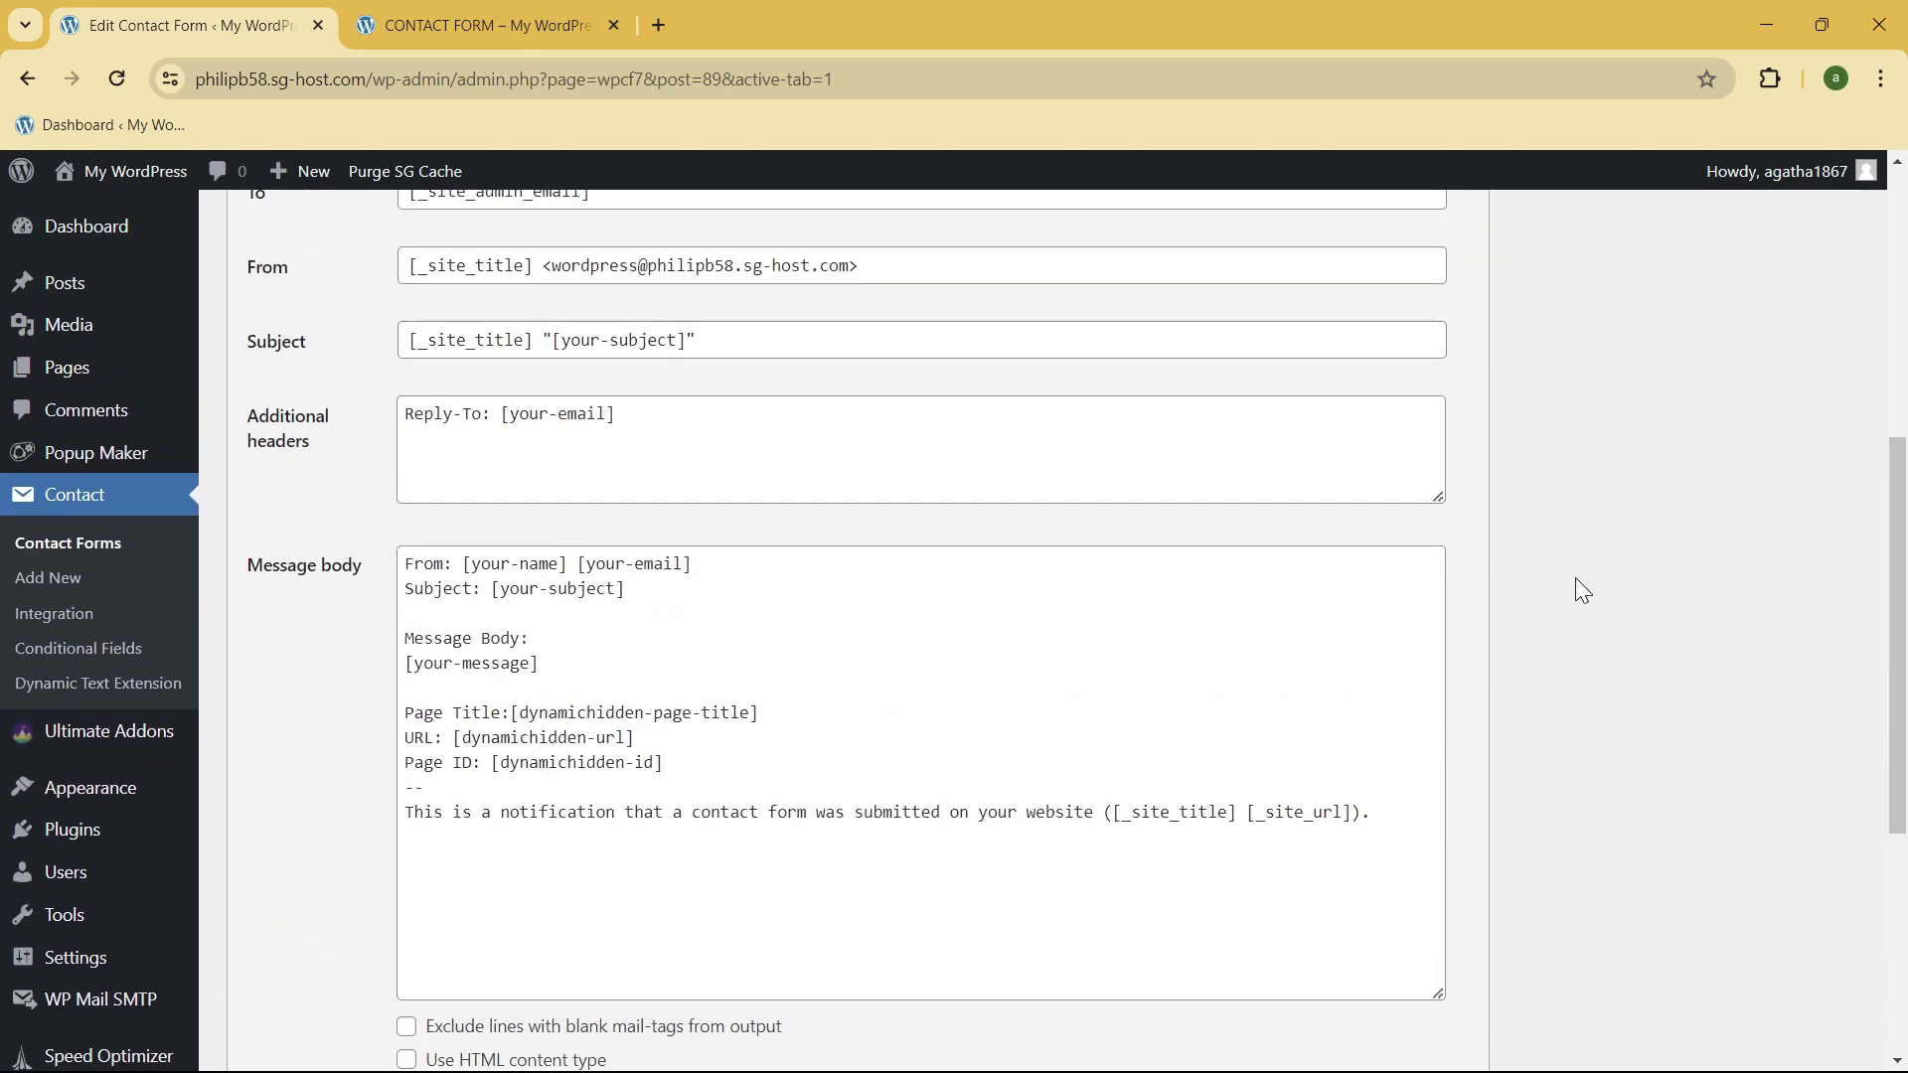
- On the live contact form, autofill the name and email and set Subject to 'Sample Form'
left_click(487, 25)
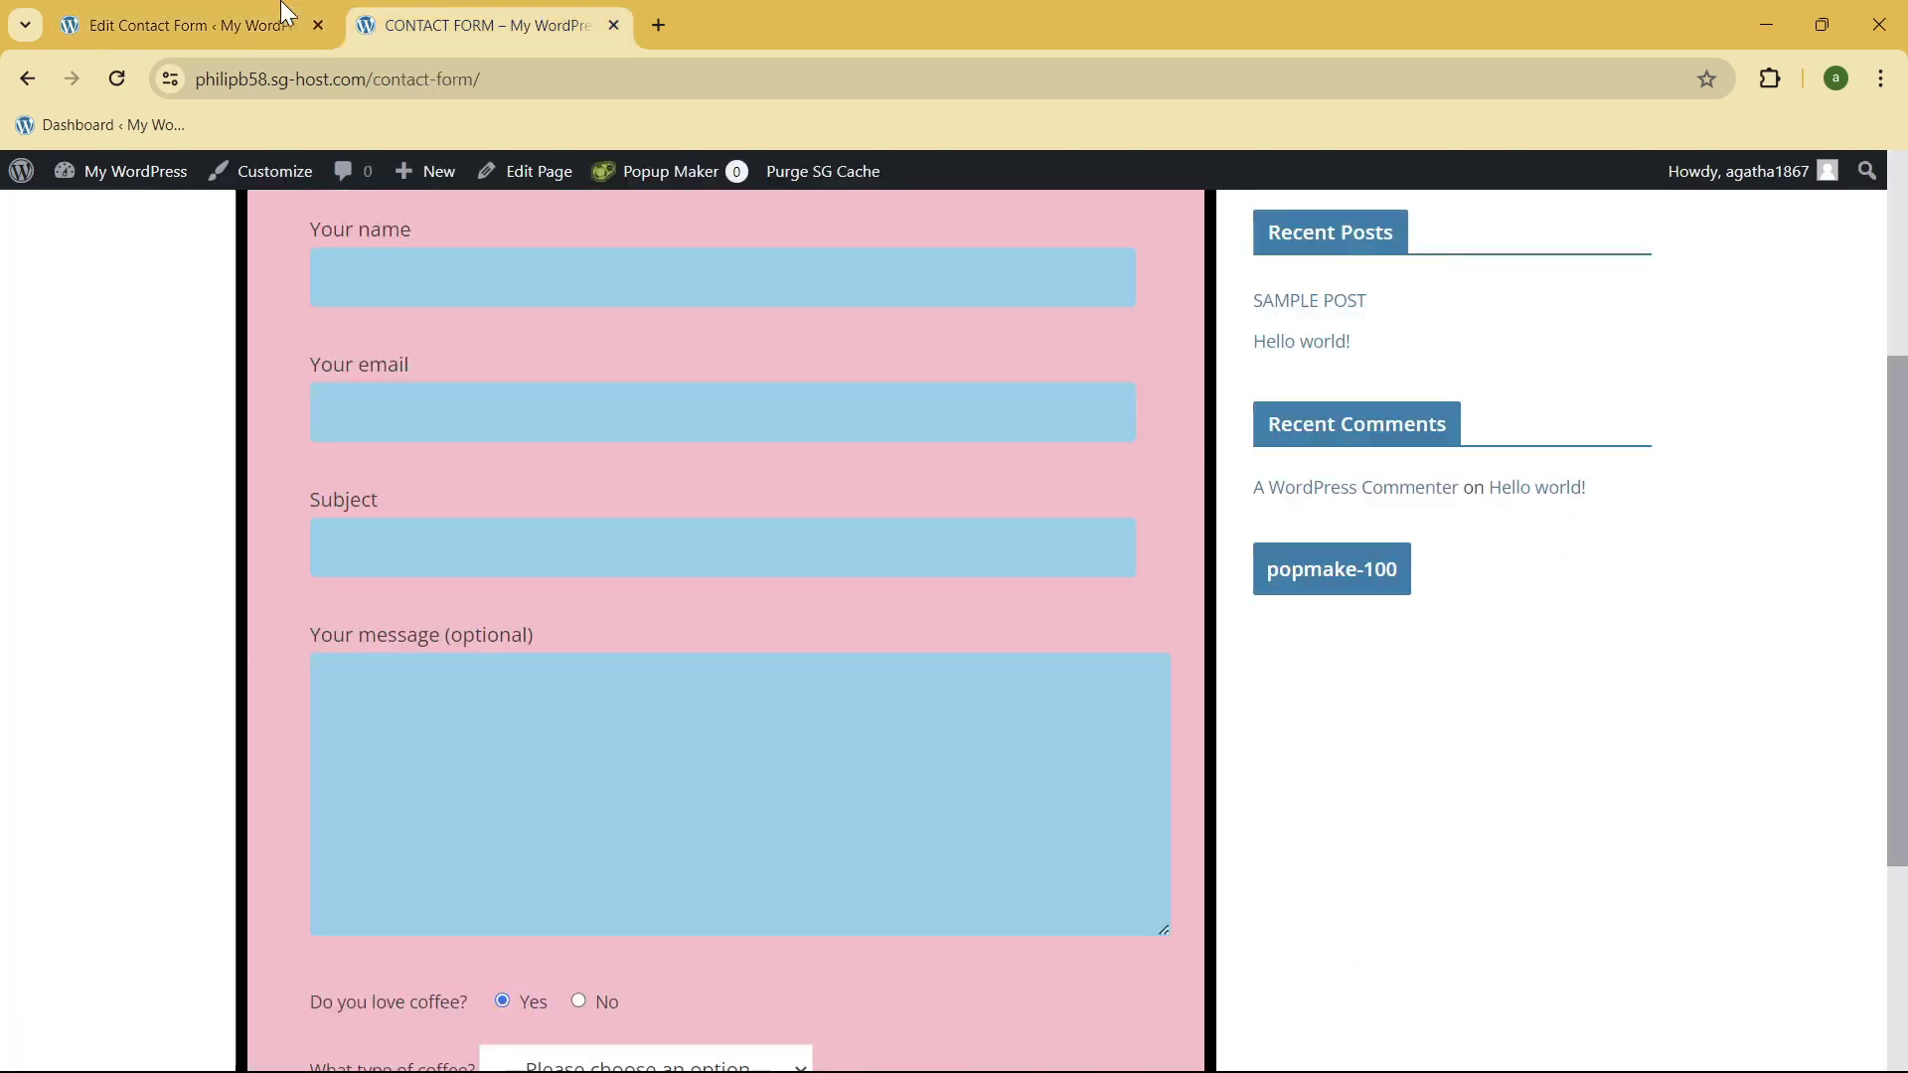
scroll(596, 475, "up", 3)
left_click(454, 533)
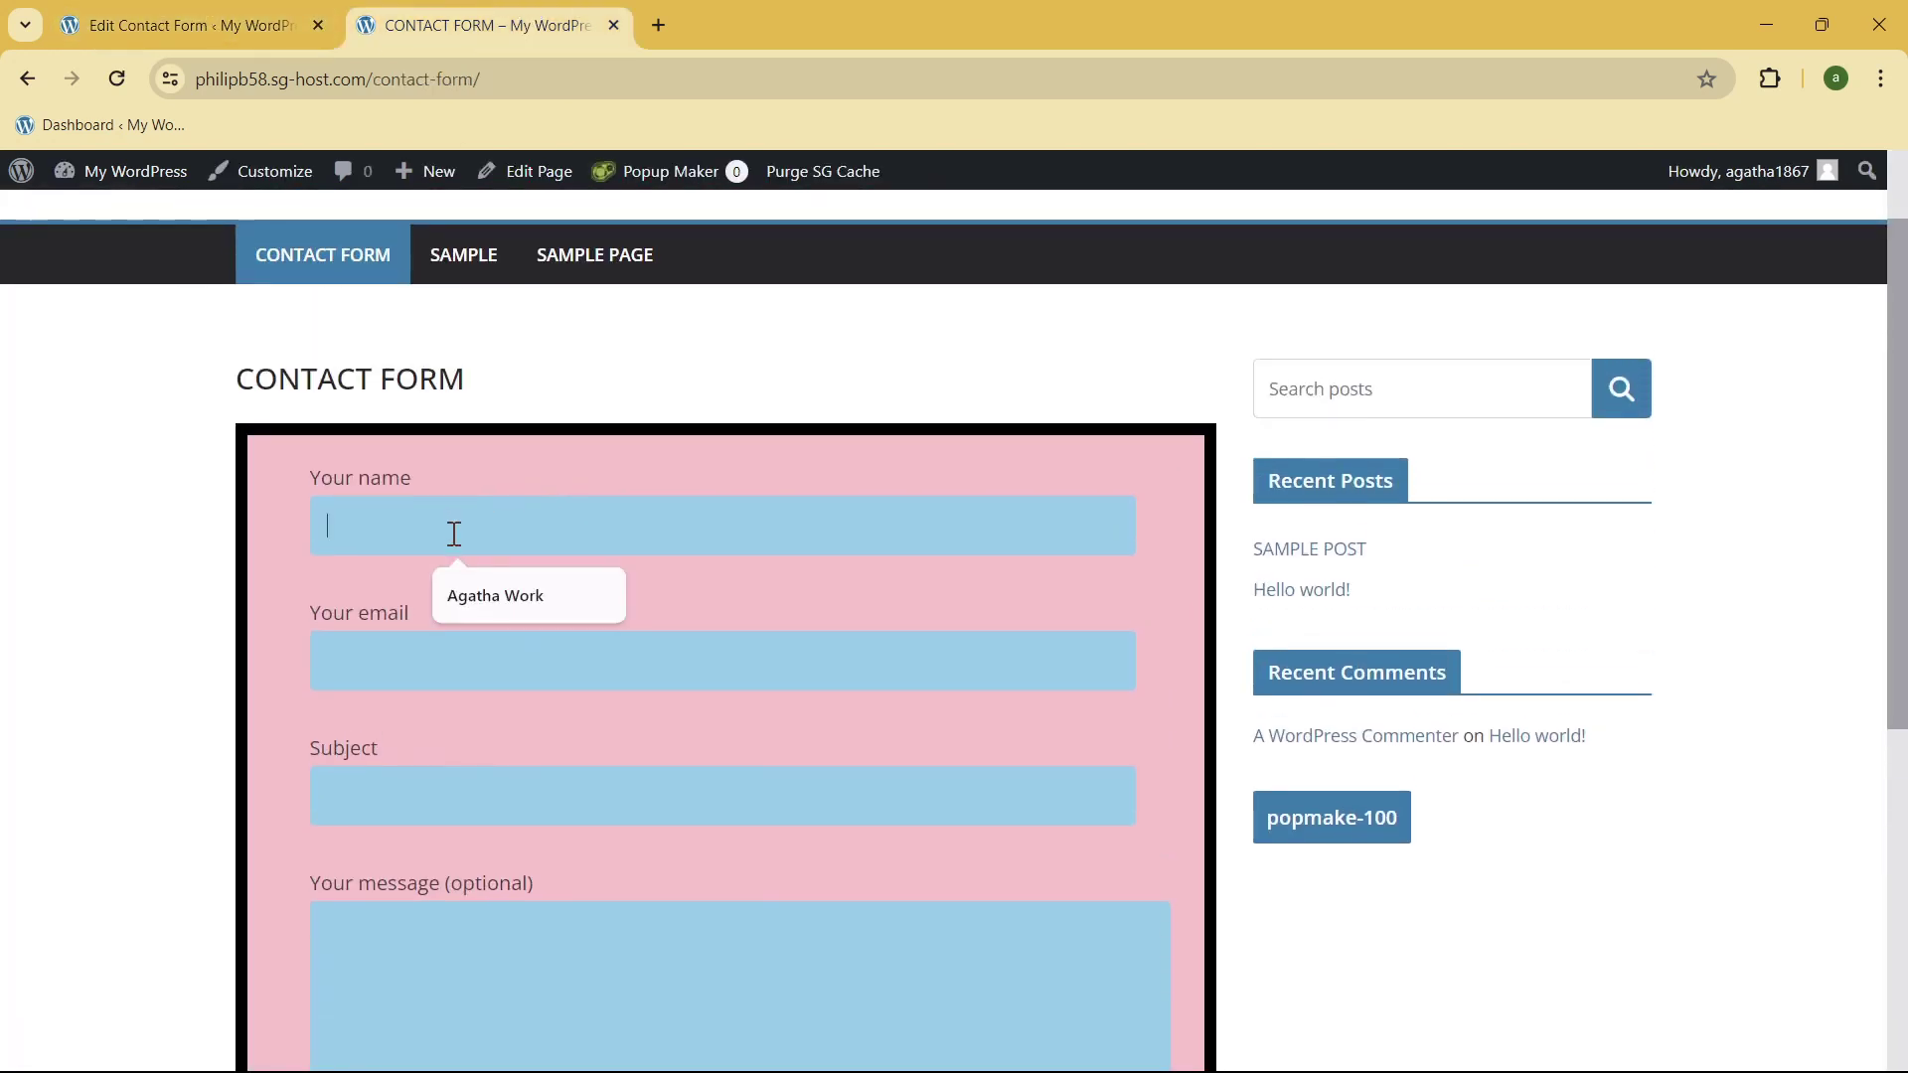
left_click(477, 597)
left_click(434, 664)
left_click(543, 723)
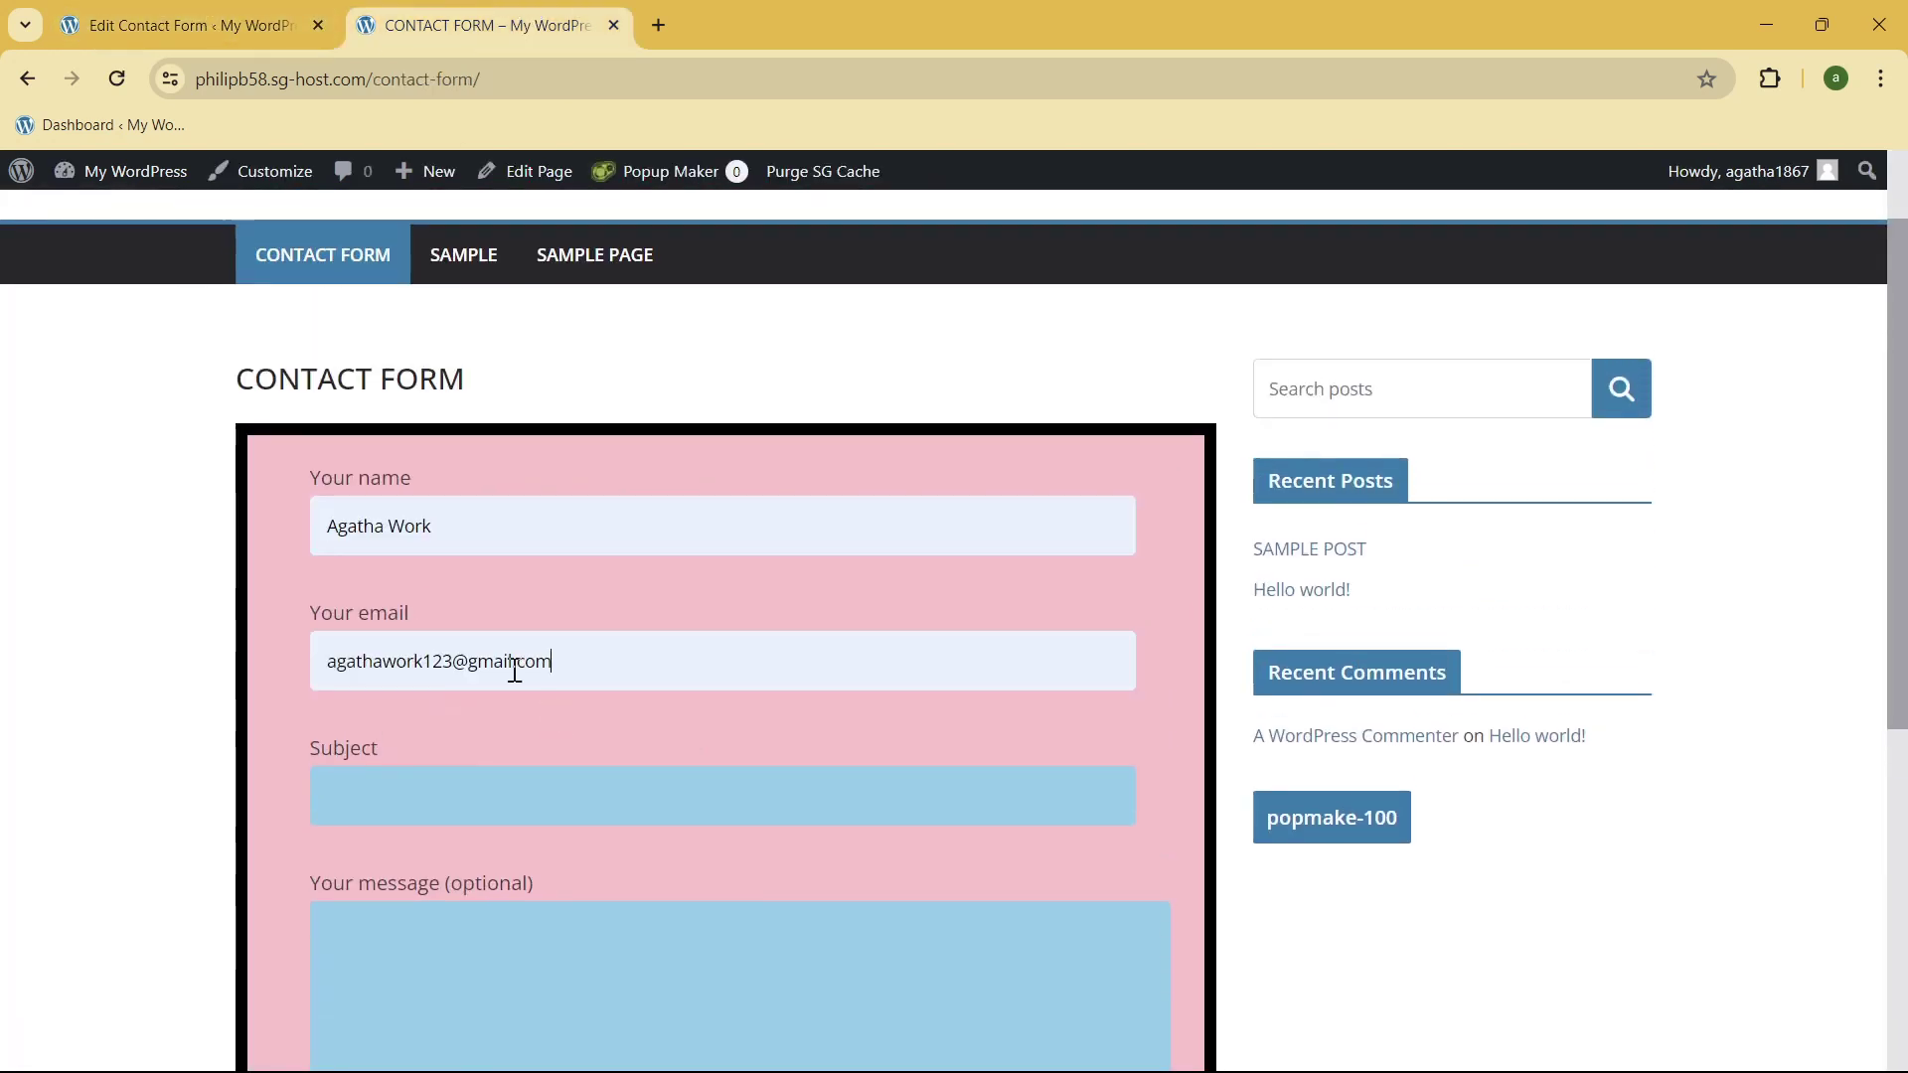
scroll(419, 723, "down", 1)
left_click(397, 664)
left_click(471, 738)
scroll(471, 735, "down", 4)
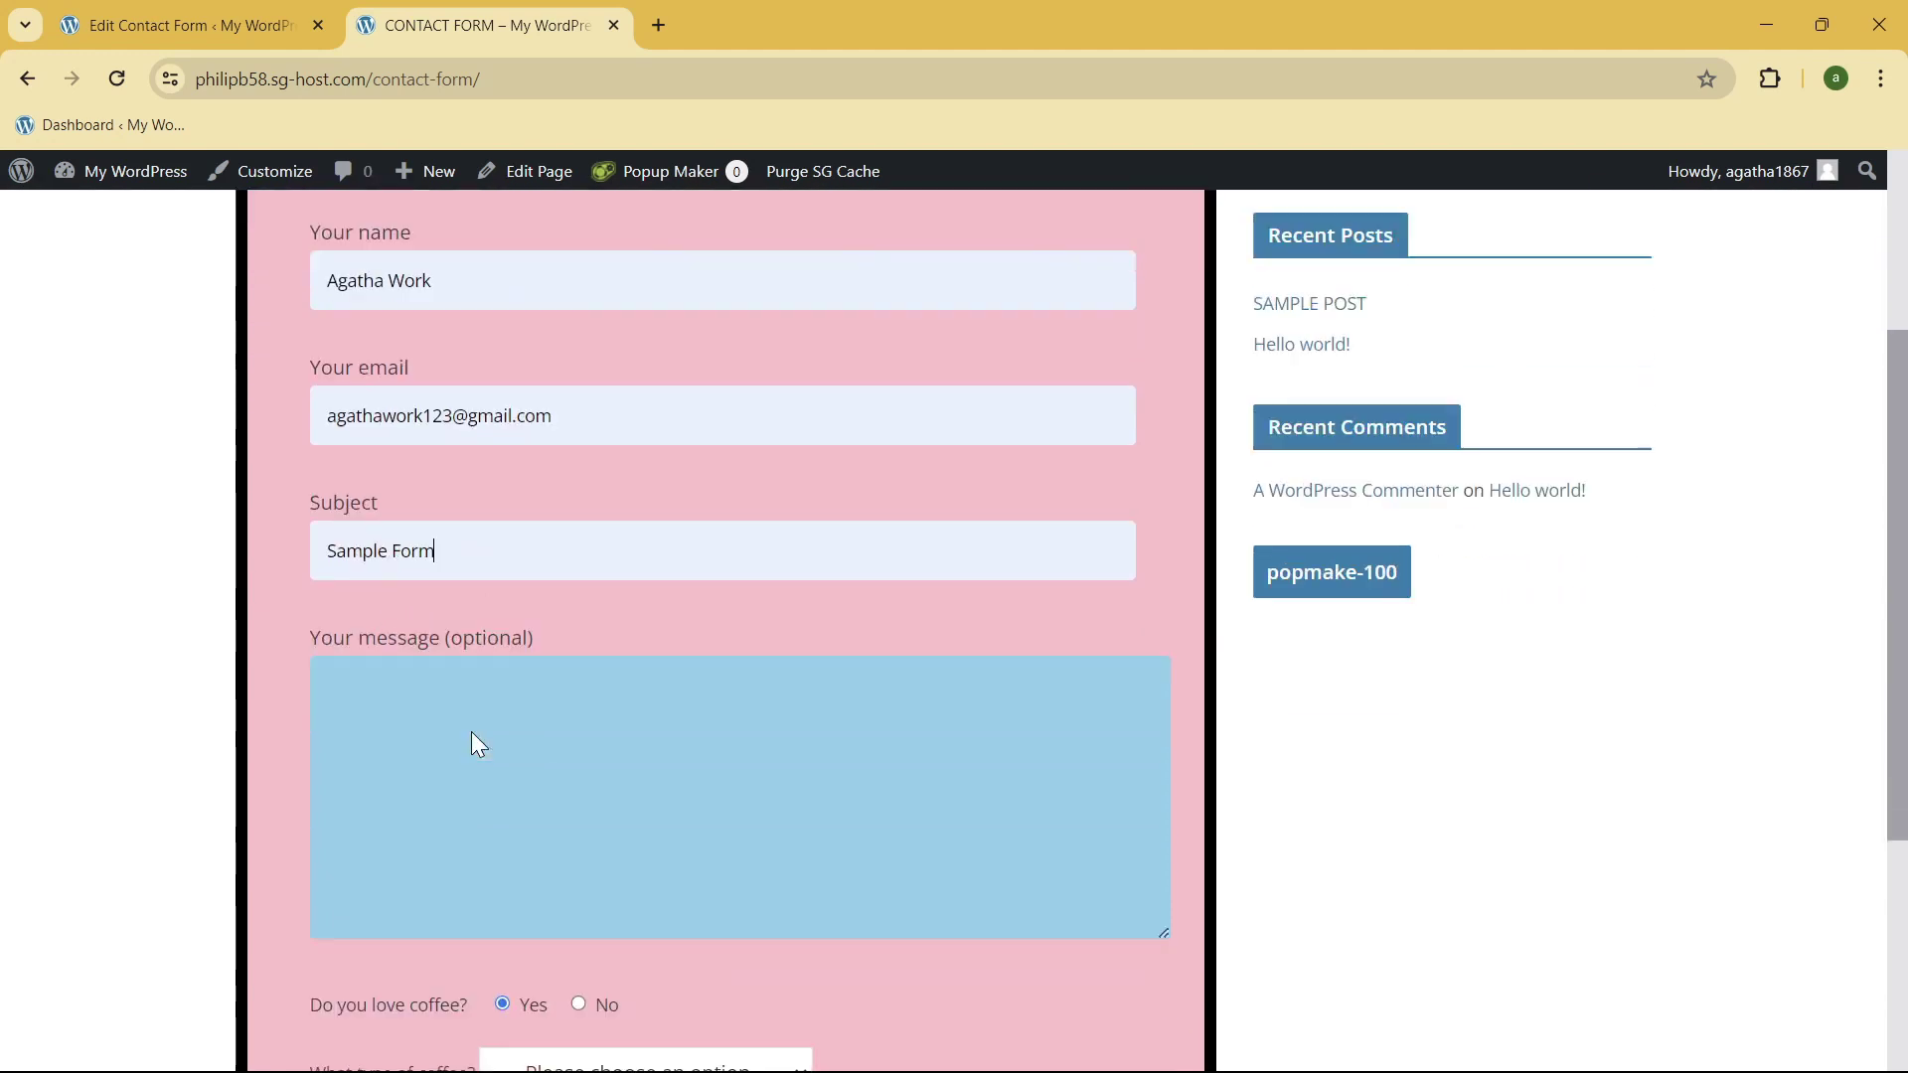
left_click(362, 437)
left_click(1337, 425)
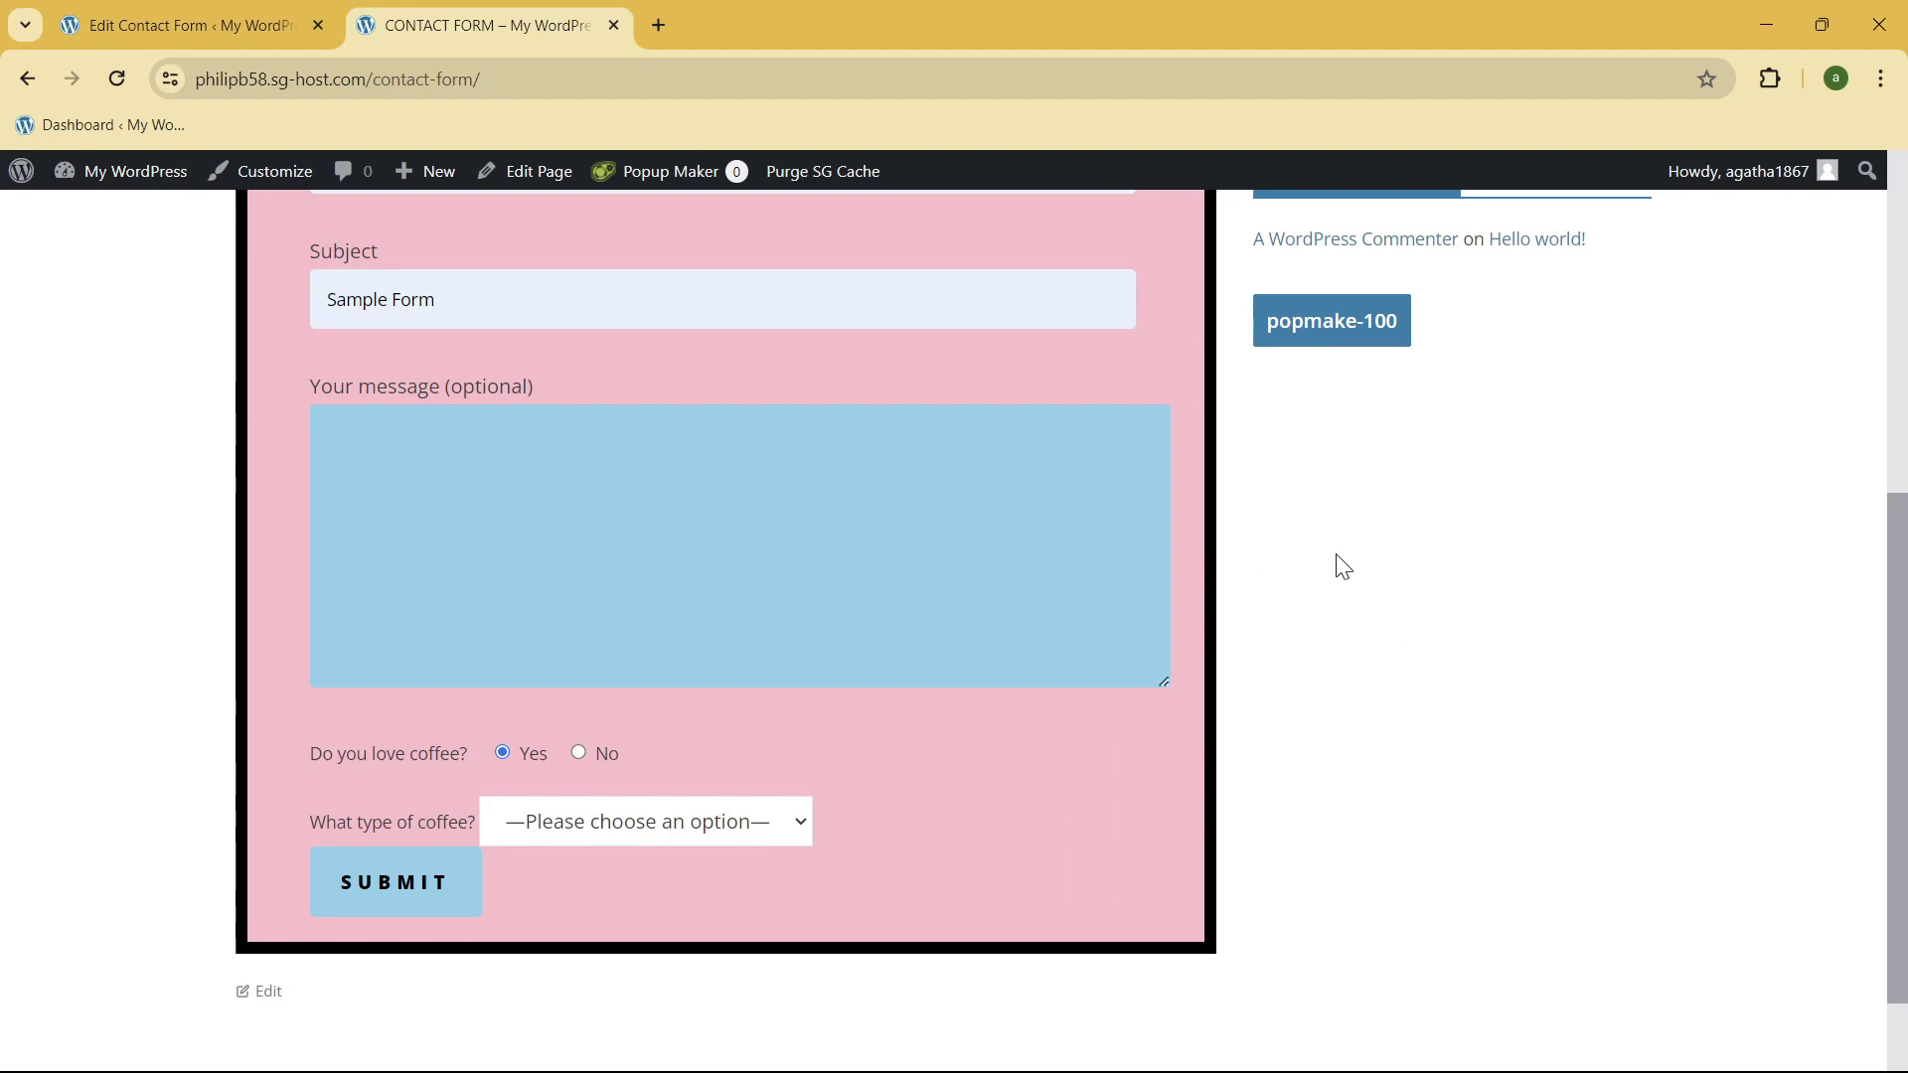
- Return to the Edit Contact Form tab and review the Page Title, URL and Page ID lines in Mail
left_click(184, 25)
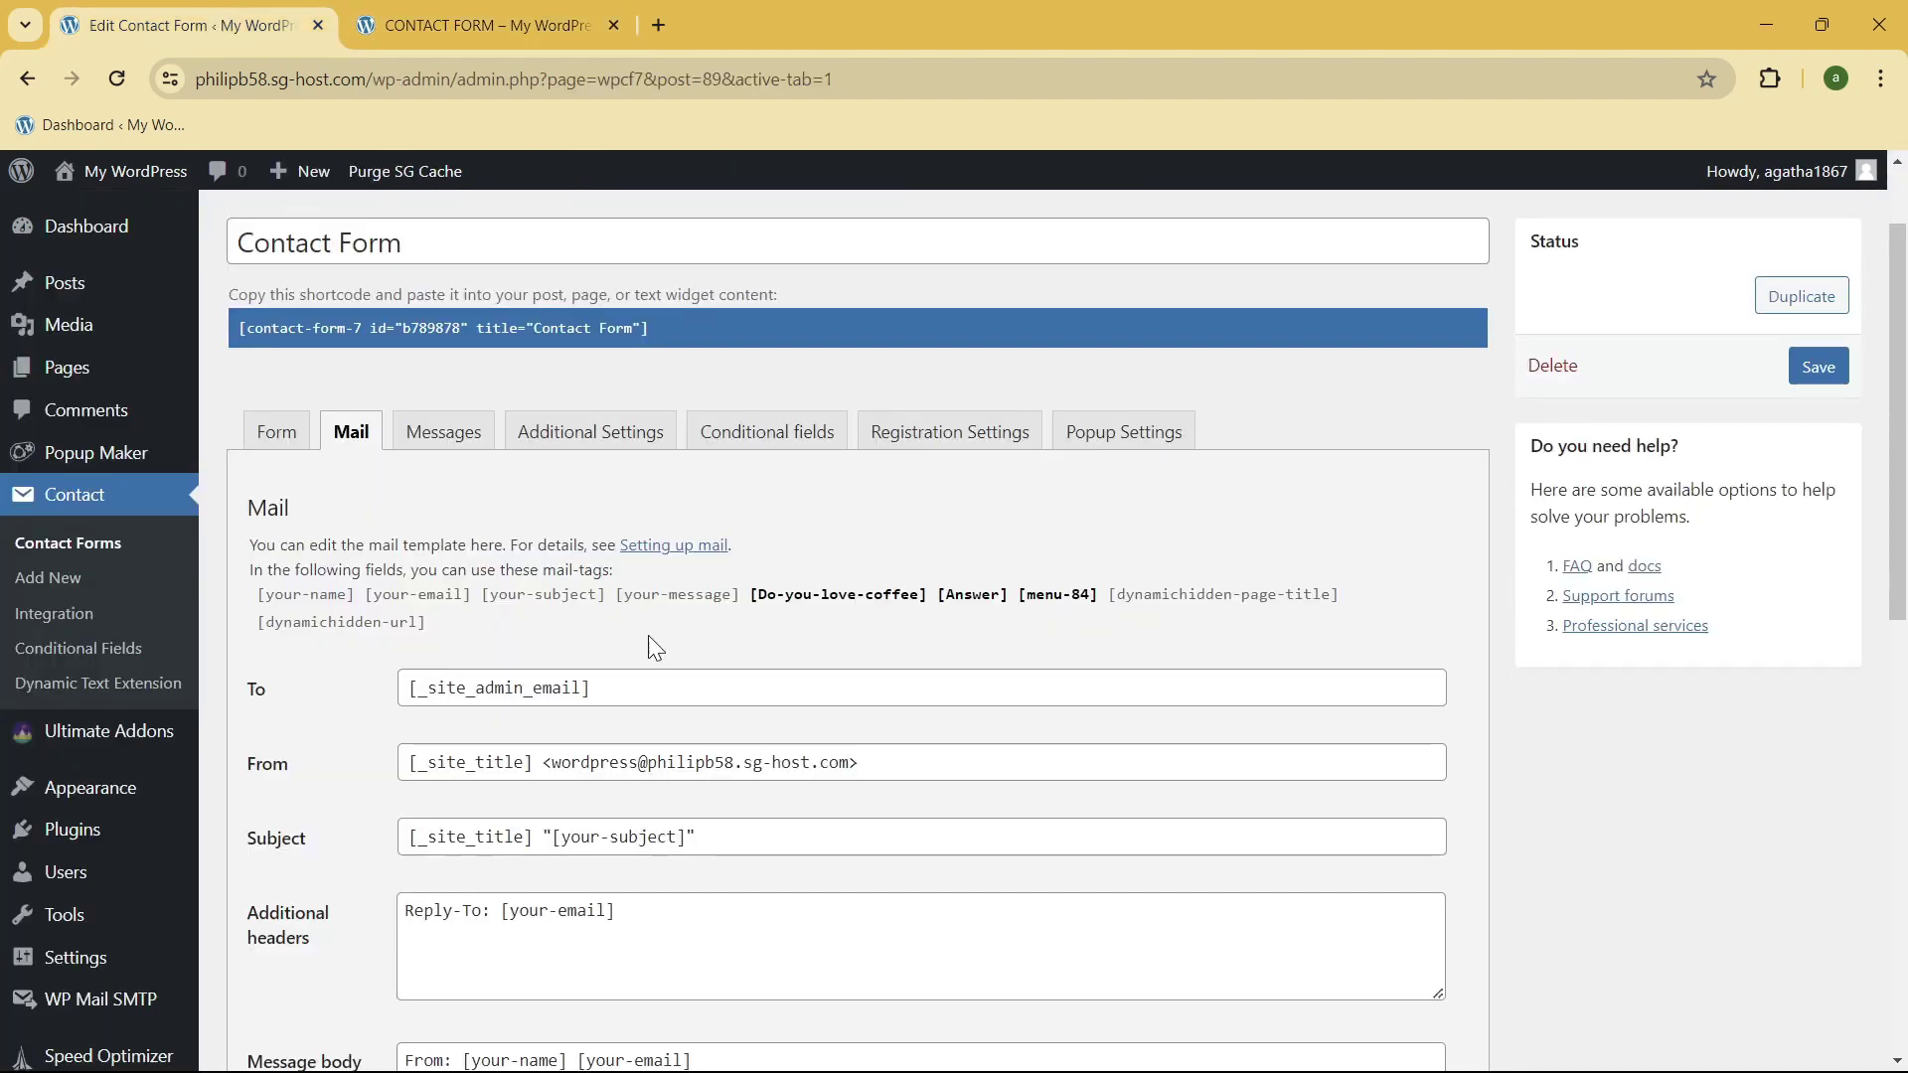
scroll(596, 646, "down", 2)
left_click_drag(684, 887, 398, 845)
left_click(627, 861)
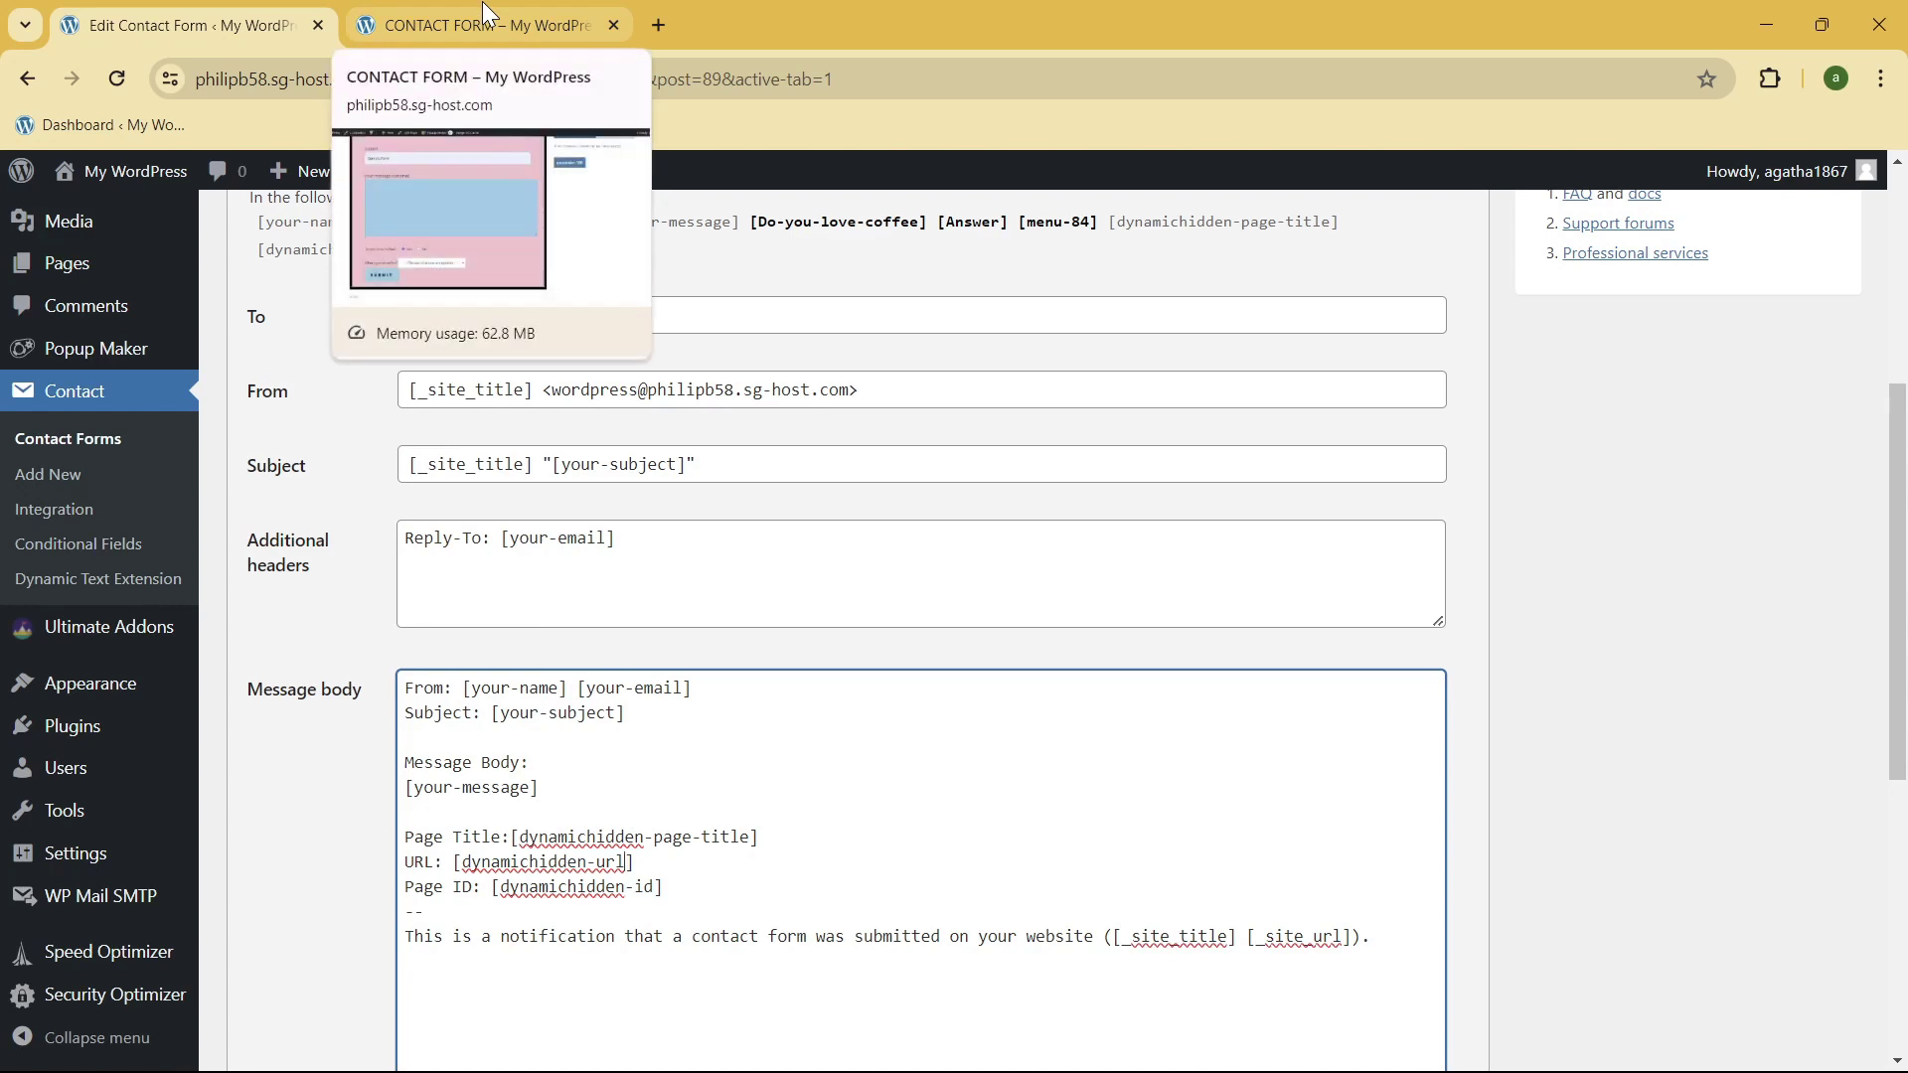
left_click(1656, 471)
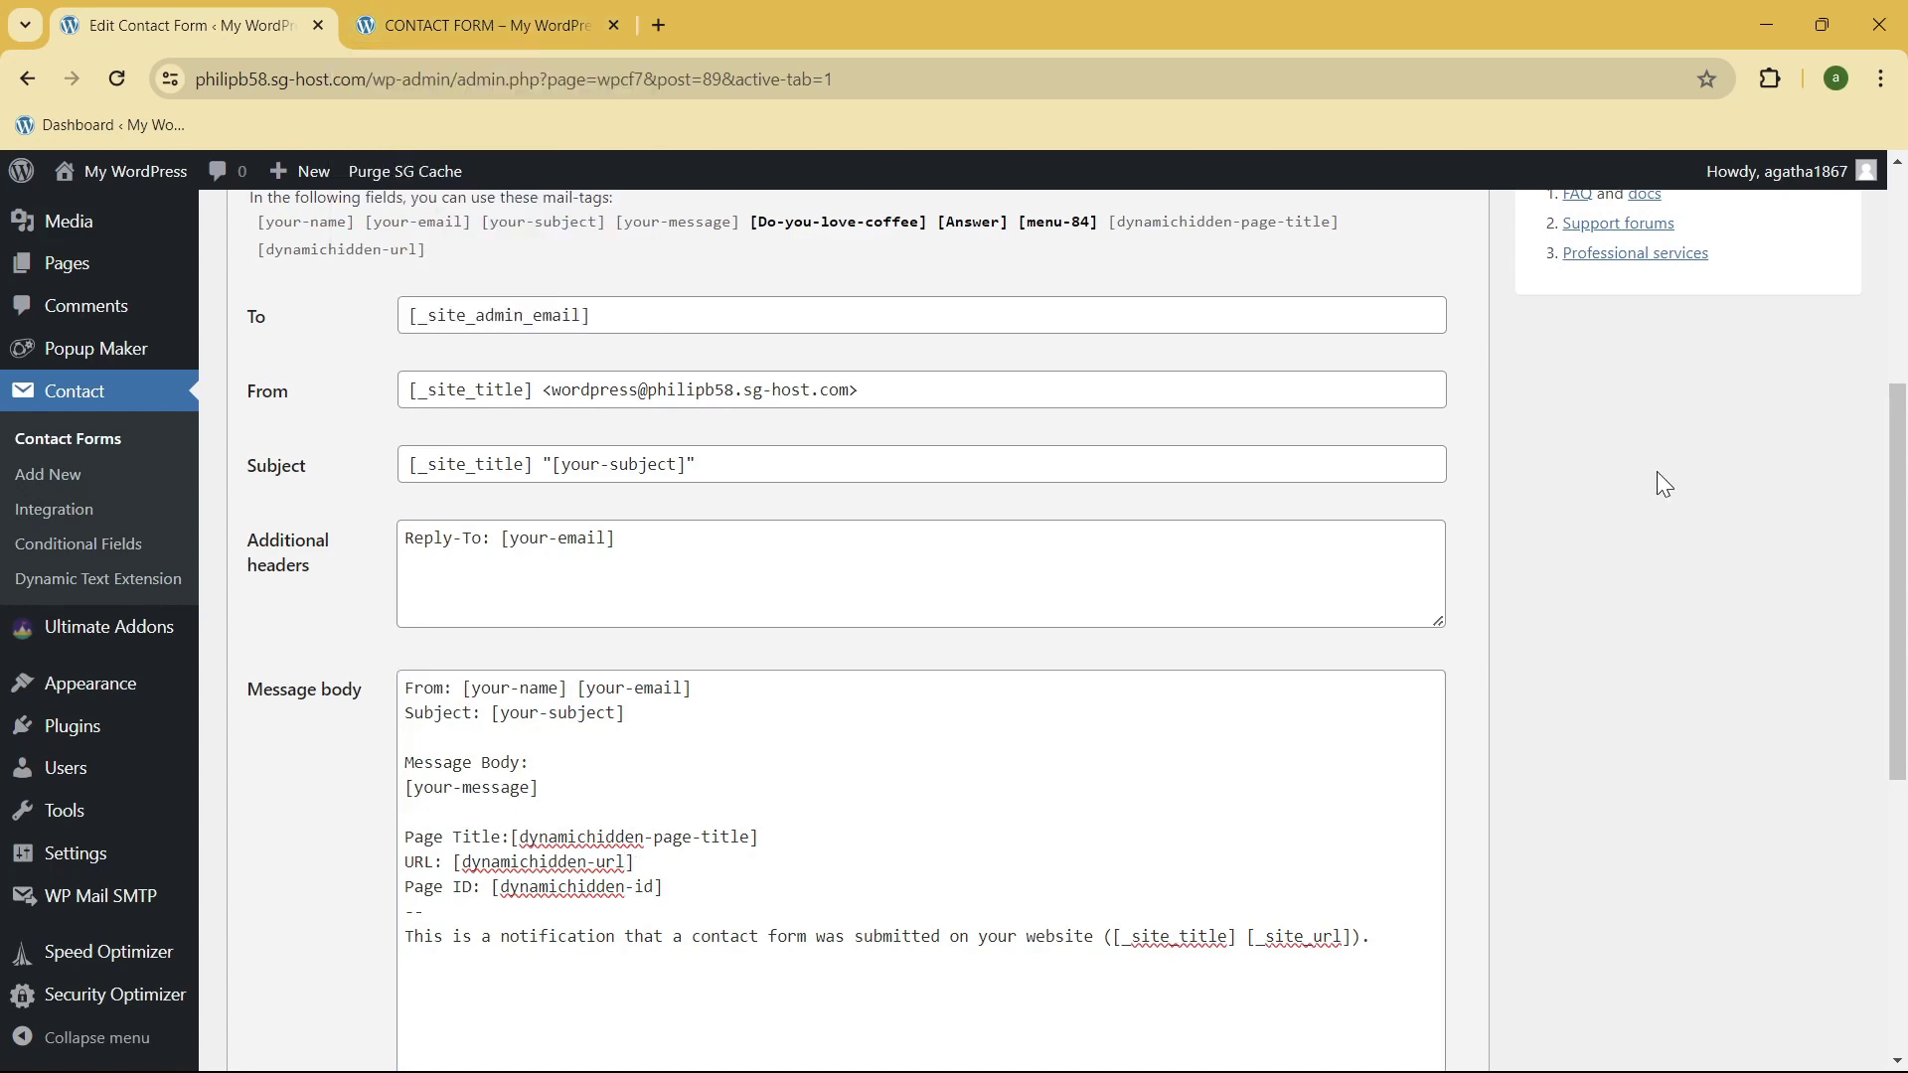